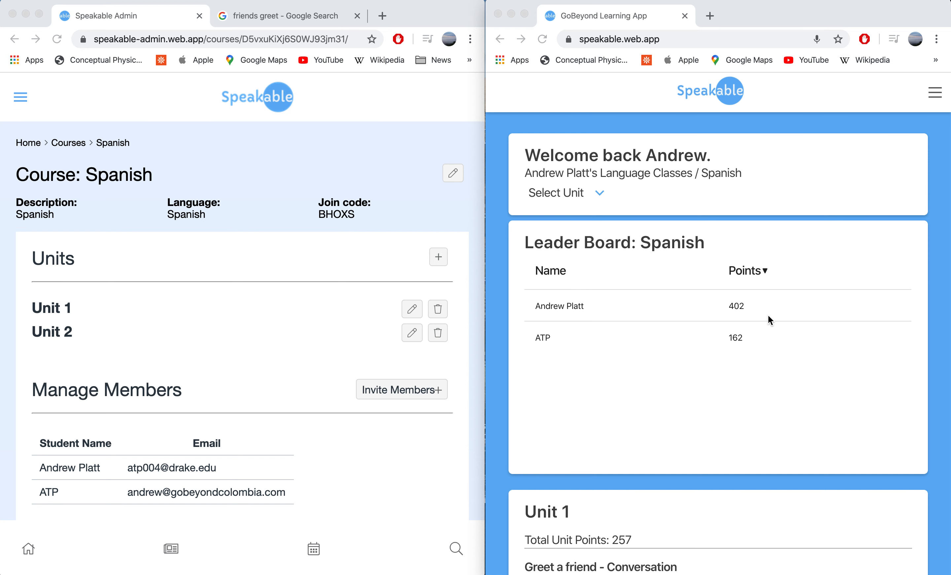
# Open Unit 1 for editing in the admin course and expand its Greetings Flashcards set
pyautogui.scroll(-3, 682, 354)
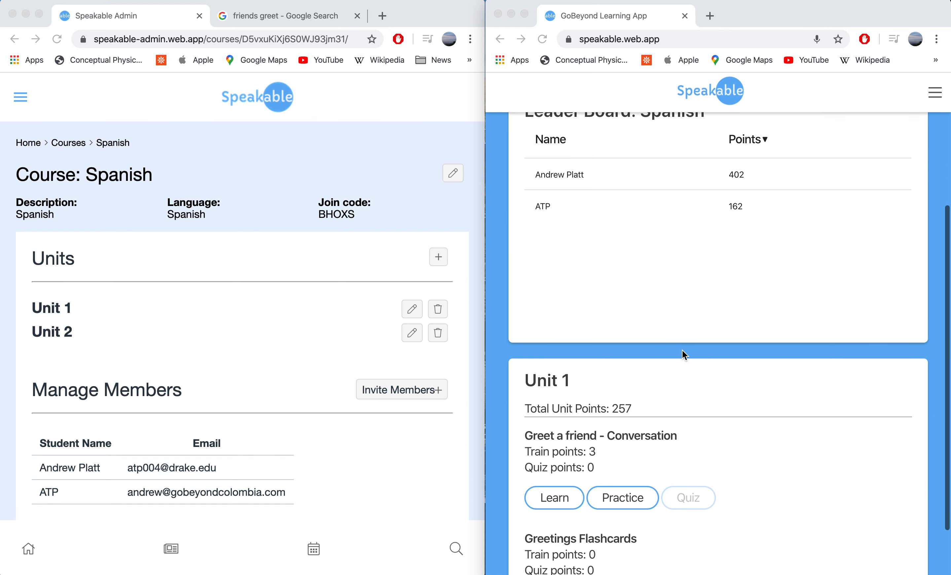
pyautogui.scroll(-2, 574, 441)
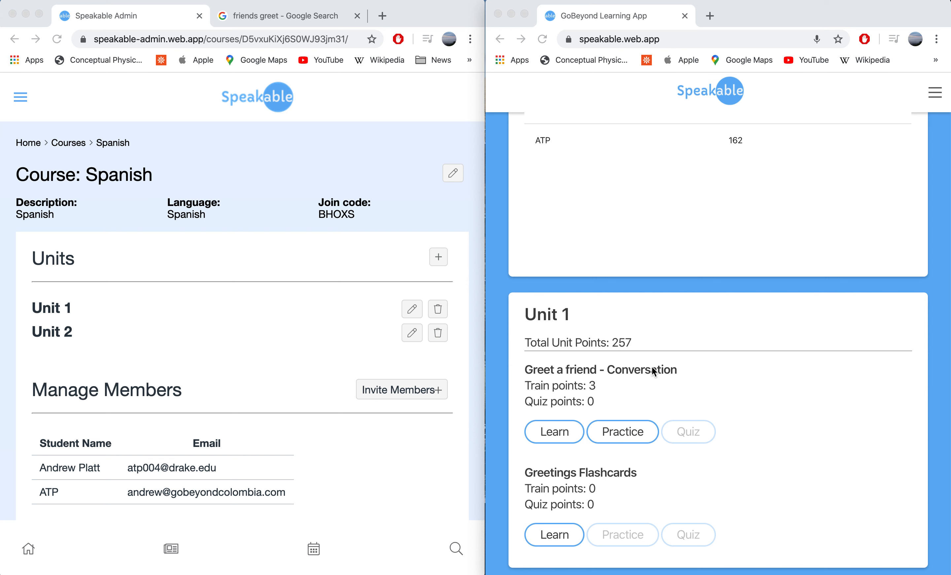
pyautogui.click(411, 312)
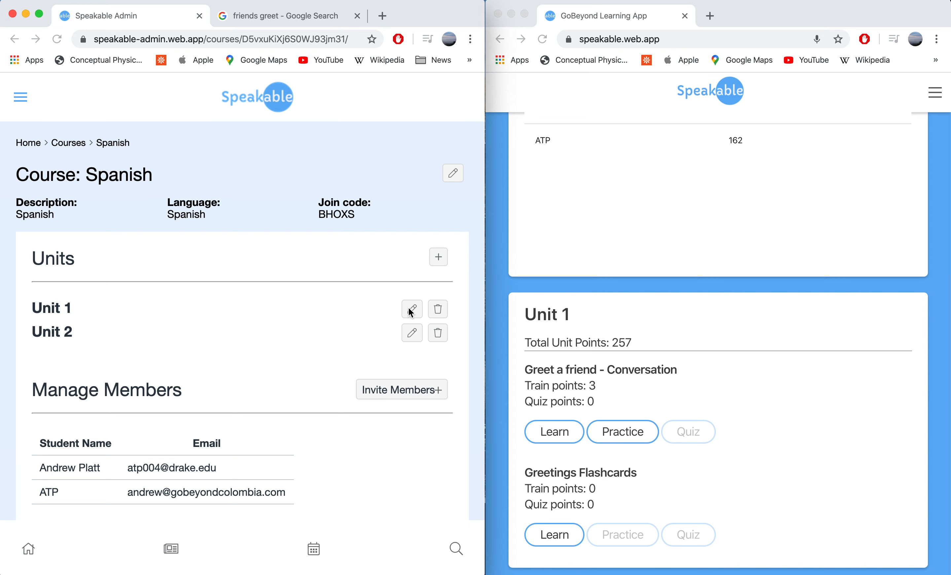
pyautogui.click(412, 310)
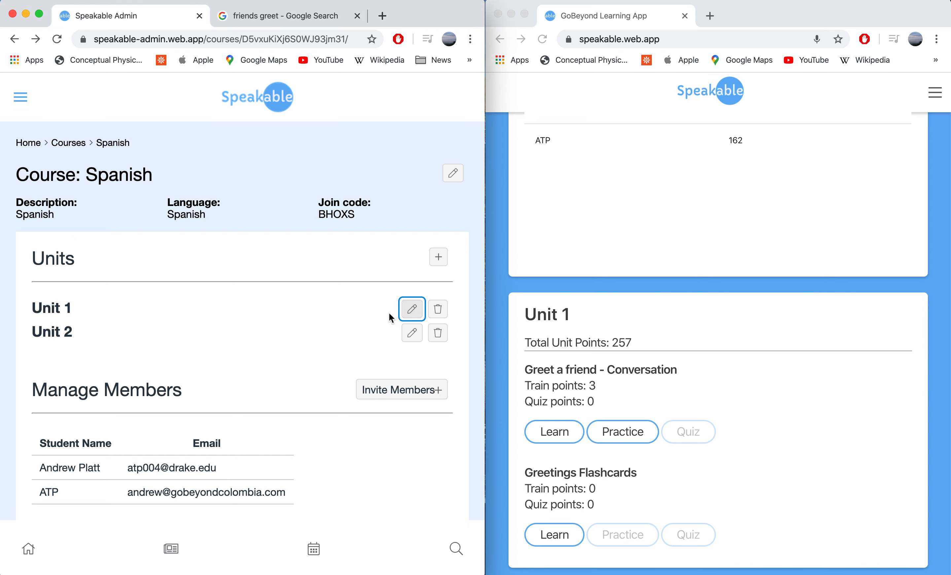
pyautogui.click(411, 309)
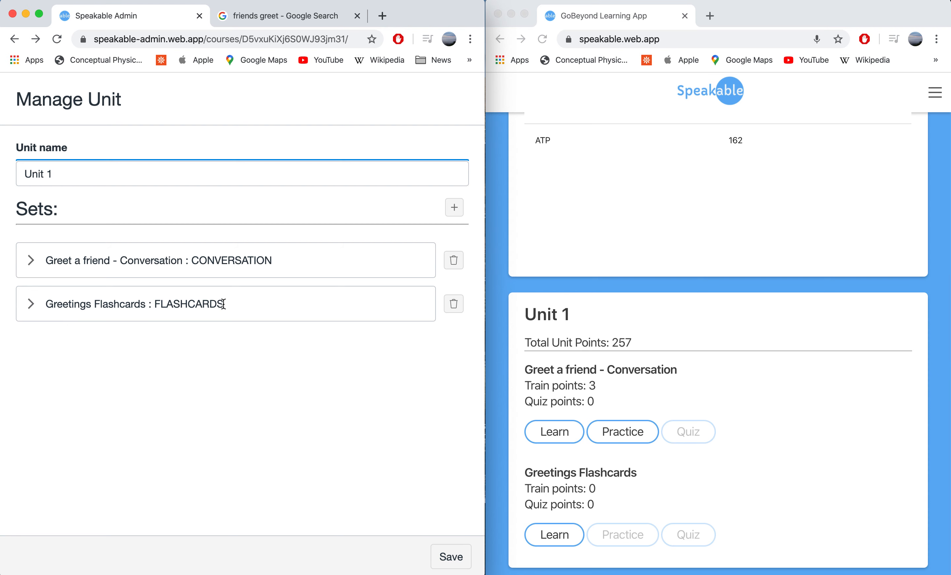
pyautogui.click(34, 306)
pyautogui.scroll(-3, 86, 336)
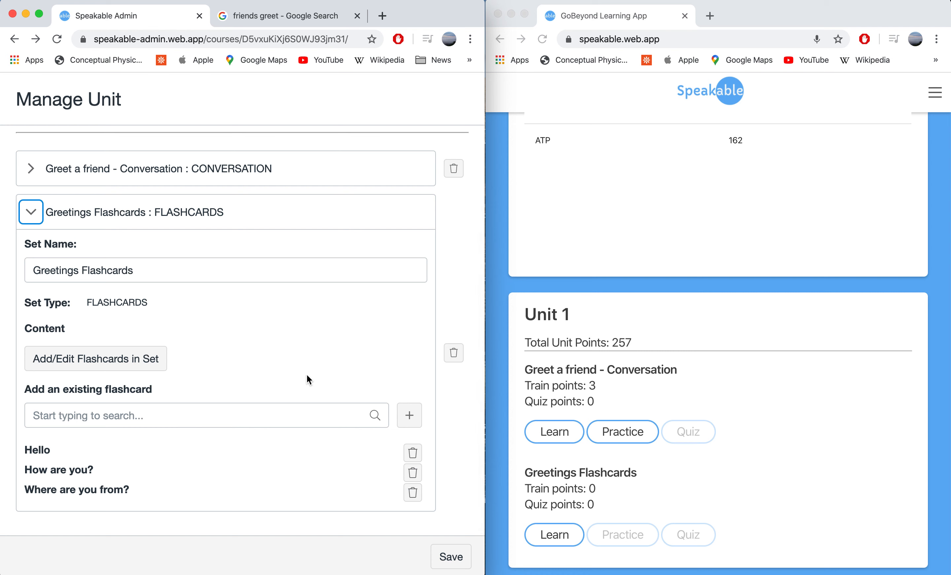
# Switch to the student app and start Learn mode for the Greetings Flashcards set in Unit 1
pyautogui.click(561, 511)
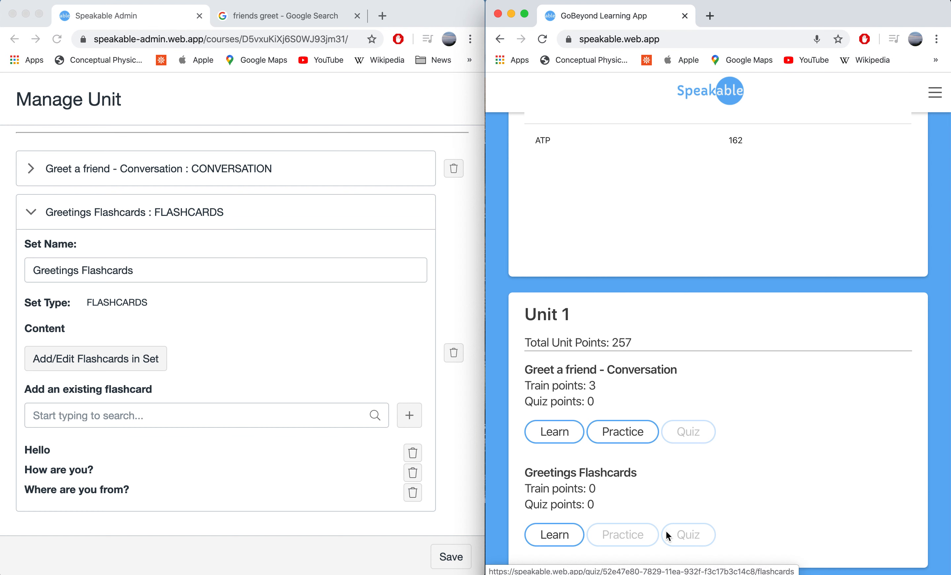
pyautogui.click(555, 545)
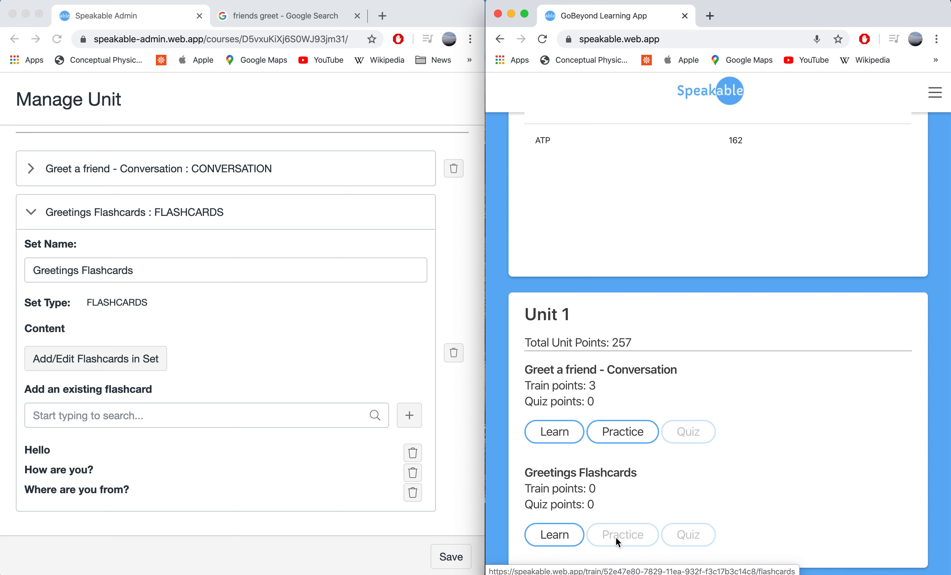
pyautogui.click(556, 546)
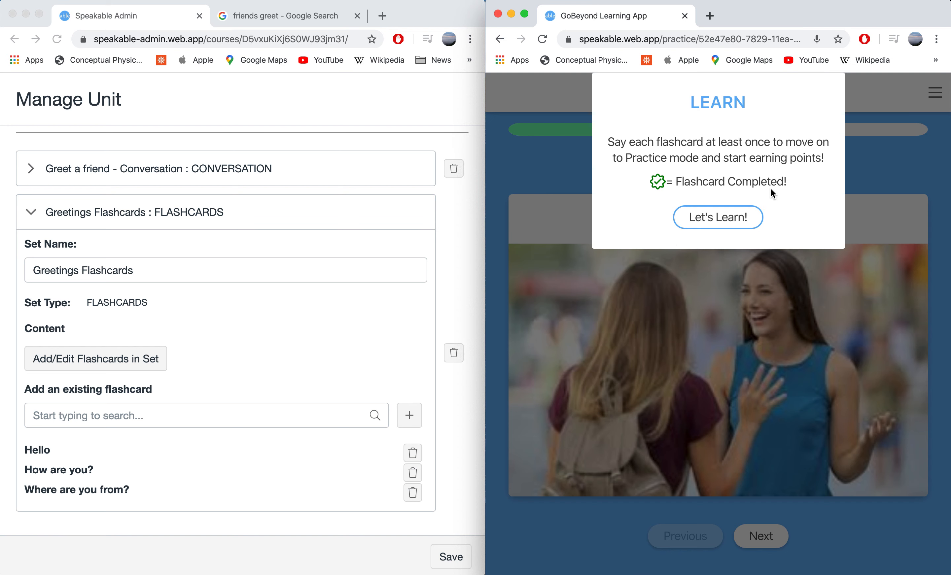
pyautogui.click(704, 228)
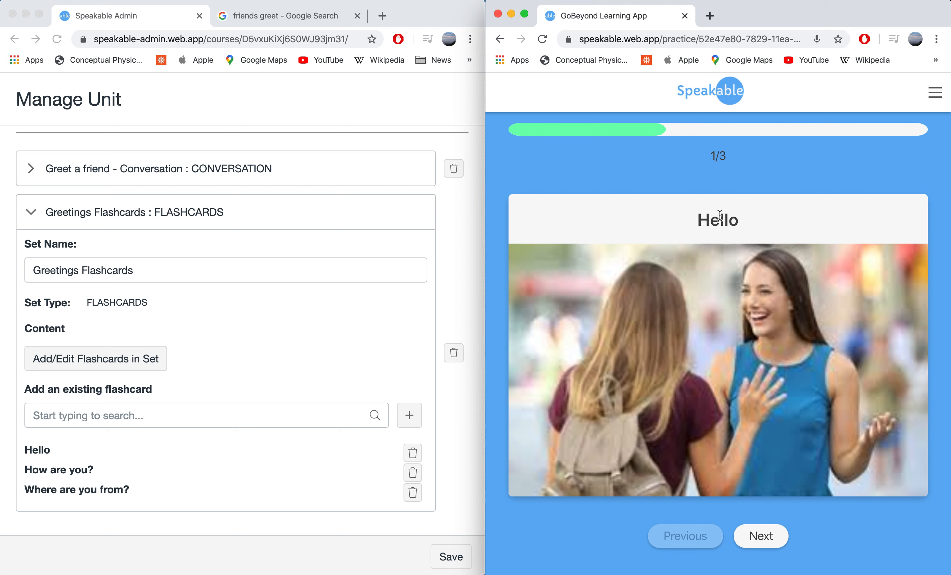
# Flip the "Hello" flashcard, raise the volume and play its audio, and say "Hola" aloud for recognition
pyautogui.click(721, 353)
pyautogui.click(686, 265)
pyautogui.press('XF86AudioRaiseVolume')
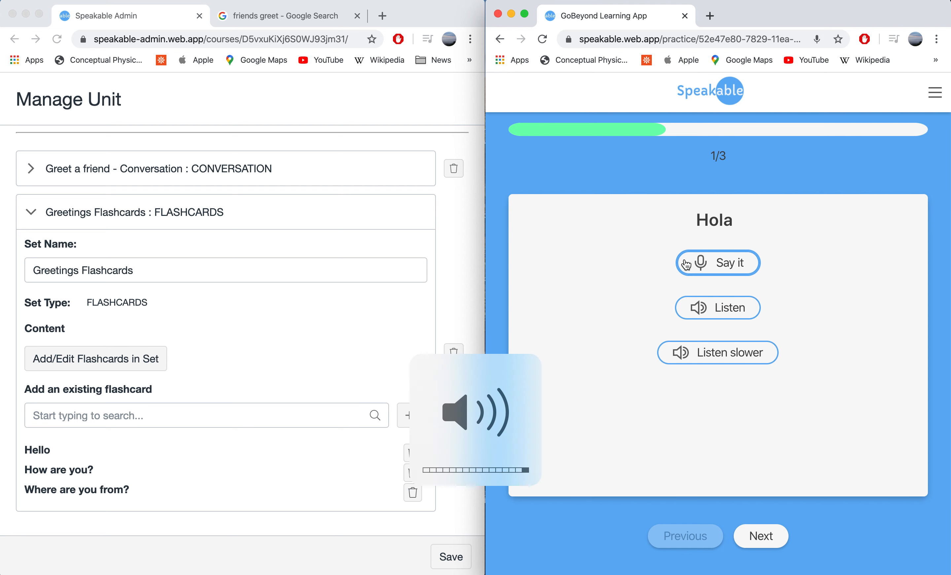
pyautogui.click(713, 308)
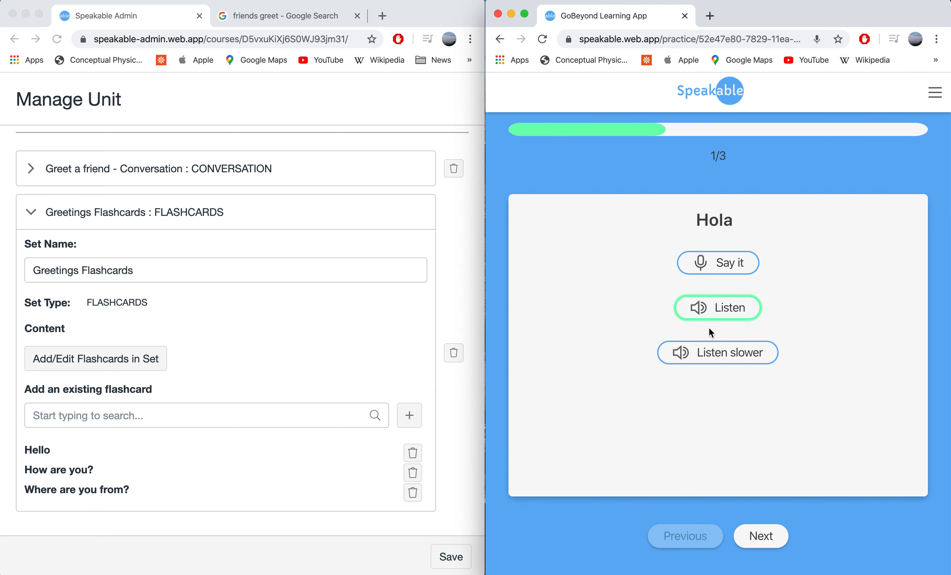
pyautogui.click(705, 265)
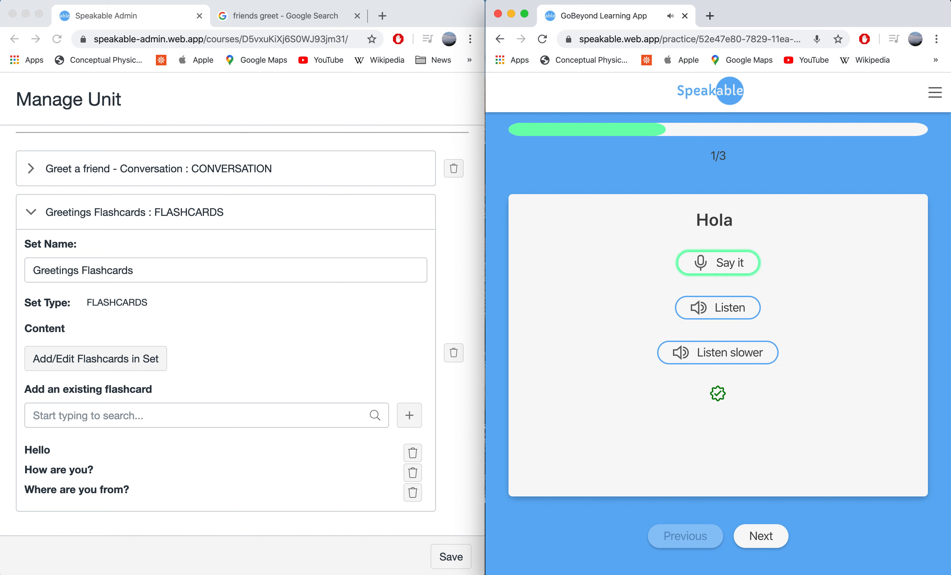
# Go to the "How are you?" flashcard, flip it, play the slower audio, and say "¿Cómo estás?" for recognition
pyautogui.click(769, 544)
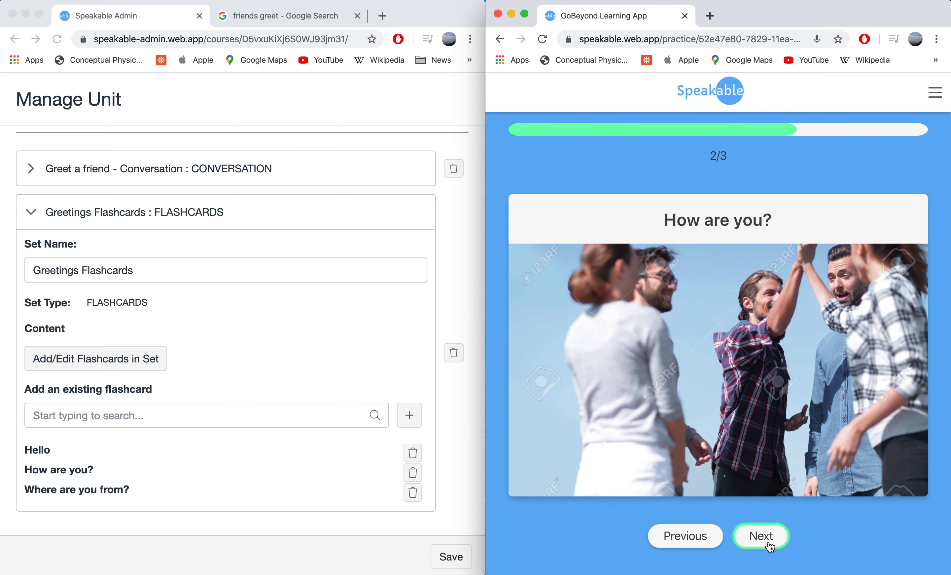
pyautogui.click(697, 303)
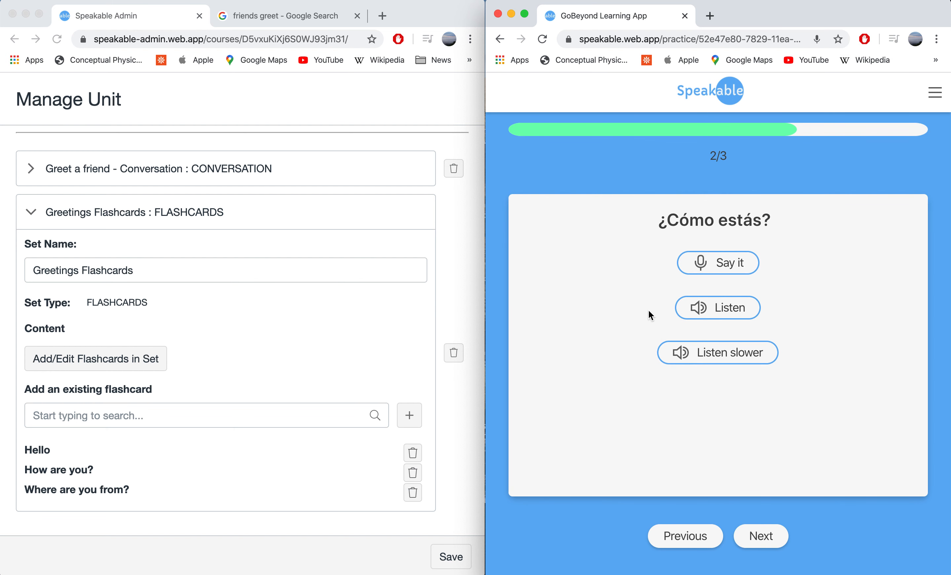
pyautogui.click(709, 363)
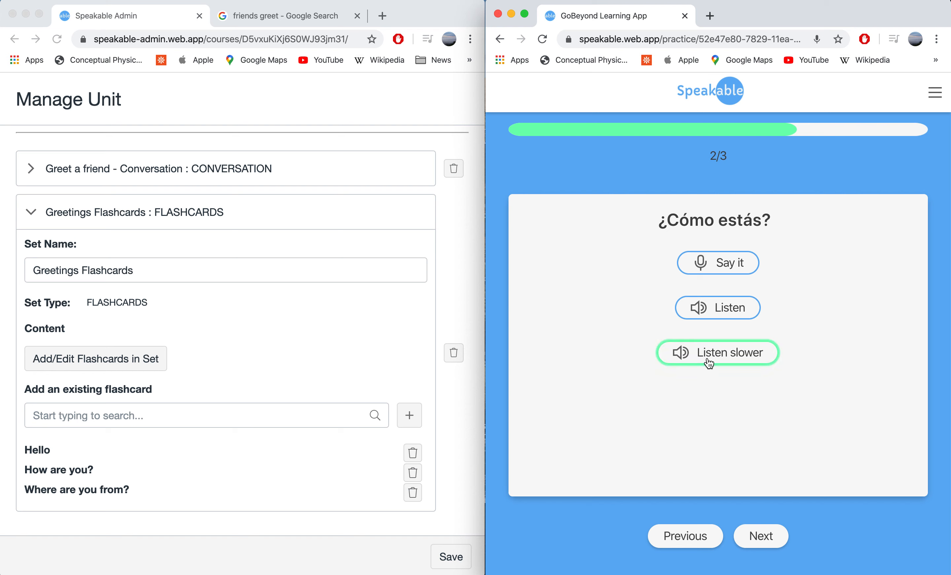
pyautogui.click(698, 261)
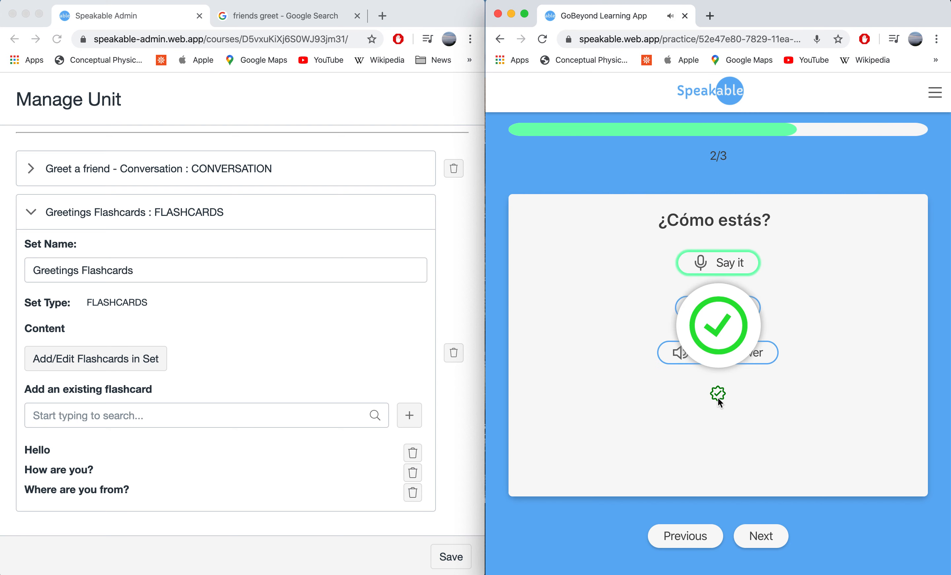
# Go to the third flashcard, flip it, and say "¿De donde eres?" for recognition
pyautogui.click(760, 535)
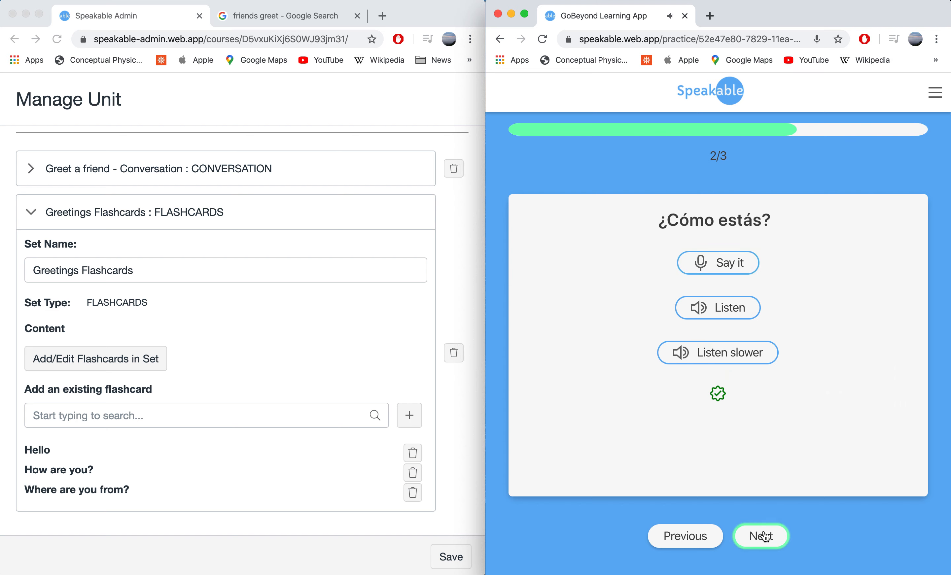
pyautogui.click(740, 433)
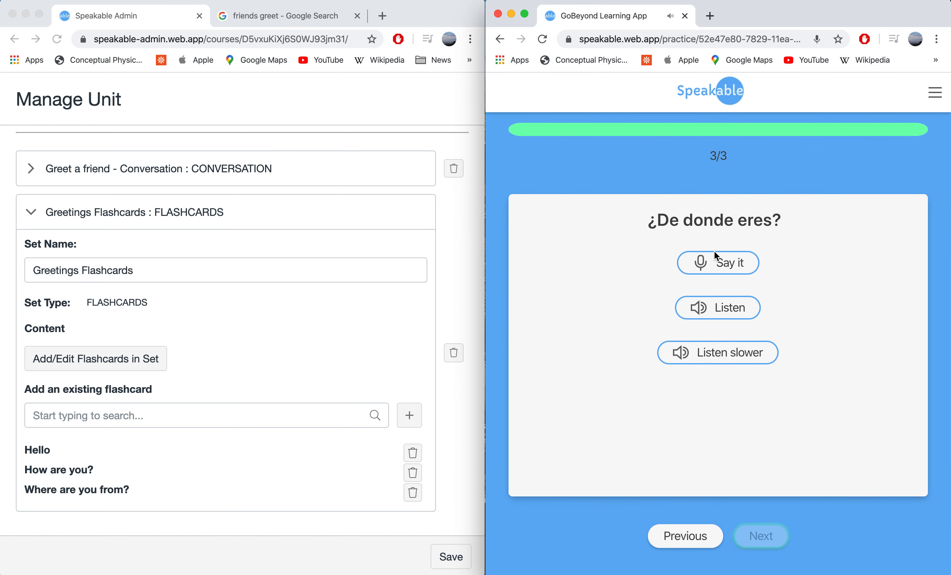
pyautogui.click(714, 263)
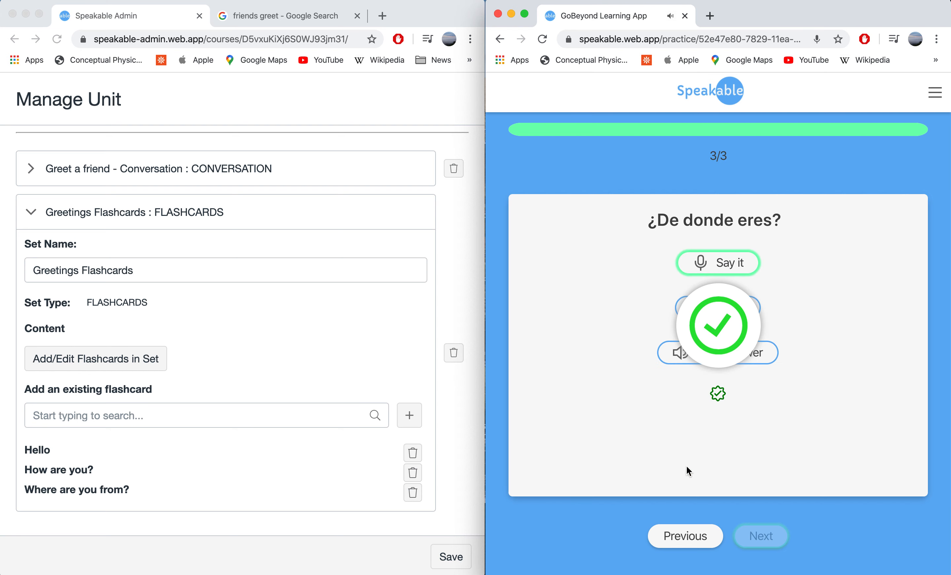
# Return to the student home page and start Practice mode for the Greetings Flashcards set
pyautogui.click(721, 93)
pyautogui.scroll(-5, 676, 326)
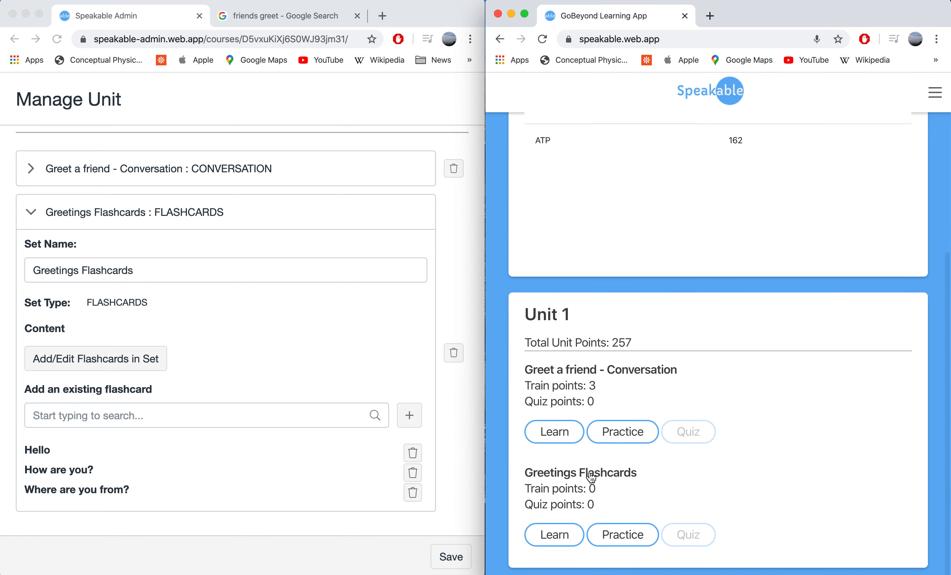
pyautogui.click(616, 547)
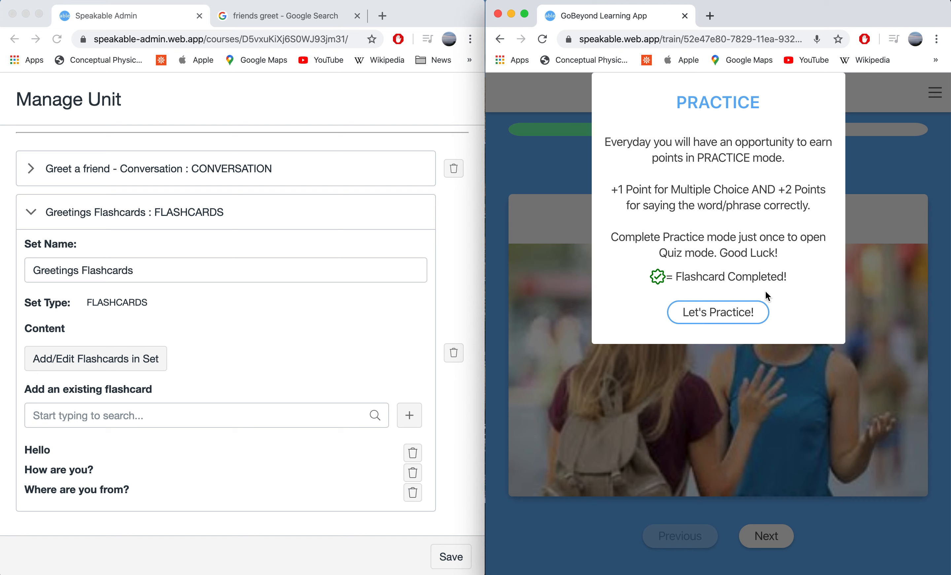
pyautogui.click(738, 320)
pyautogui.click(700, 318)
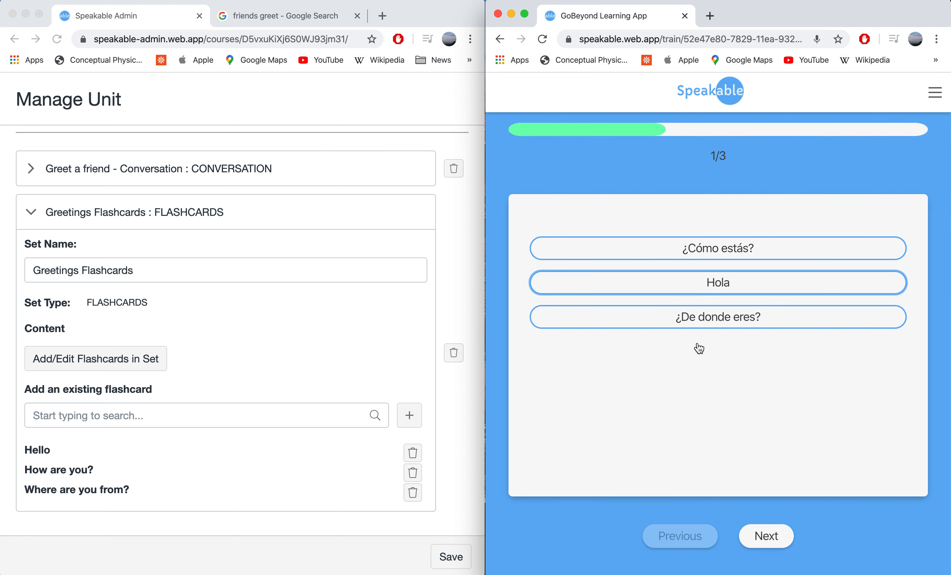
# Flip the "Hello" practice card, choose "Hola" as its translation, and say it for recognition
pyautogui.click(684, 406)
pyautogui.click(685, 406)
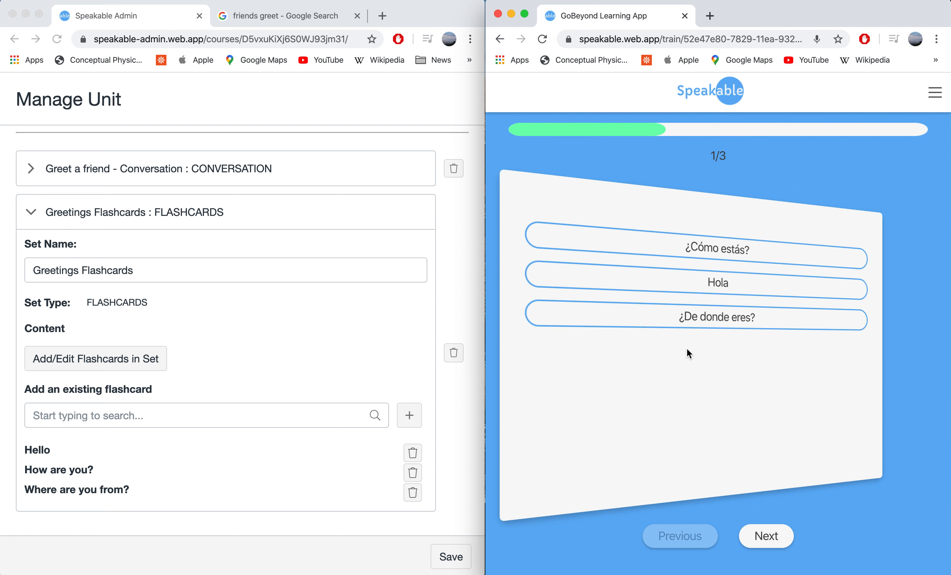
pyautogui.click(673, 280)
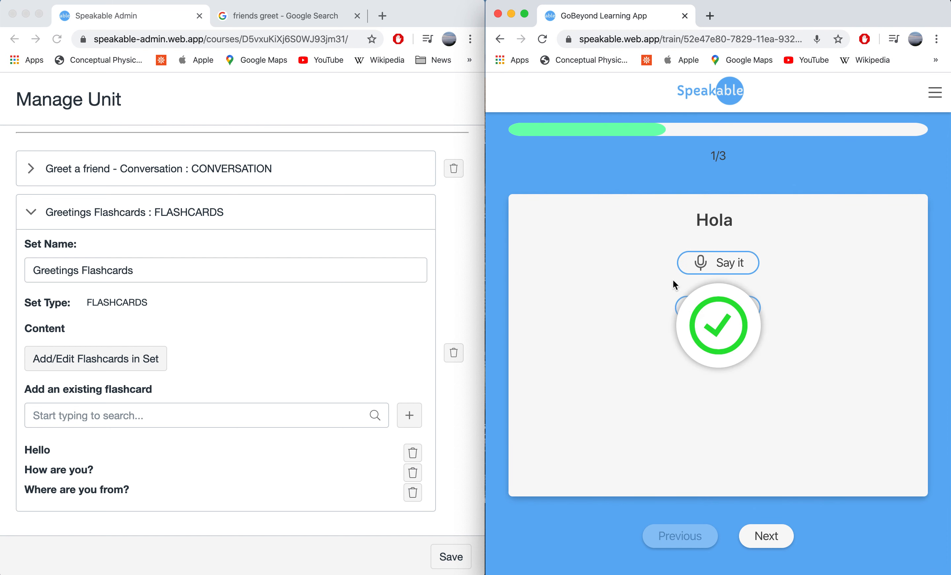
pyautogui.click(689, 265)
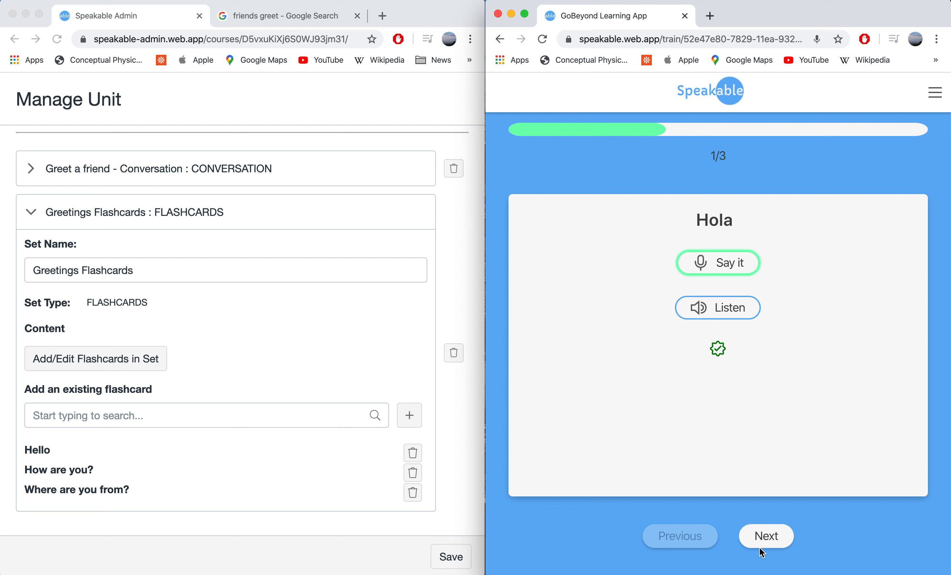
# Go to the second practice card, flip it, choose "¿Cómo estás?", and say the phrase for recognition
pyautogui.click(772, 542)
pyautogui.click(739, 379)
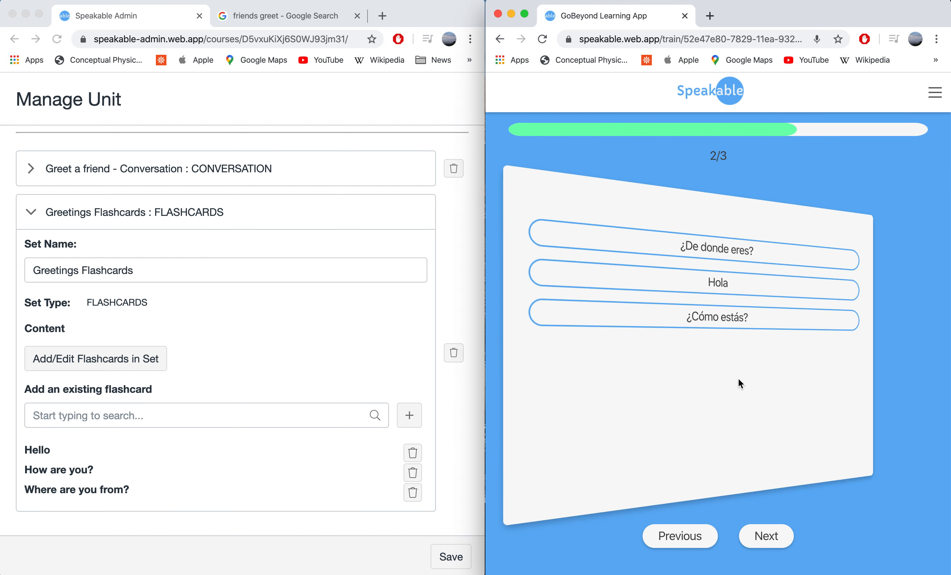
pyautogui.click(711, 315)
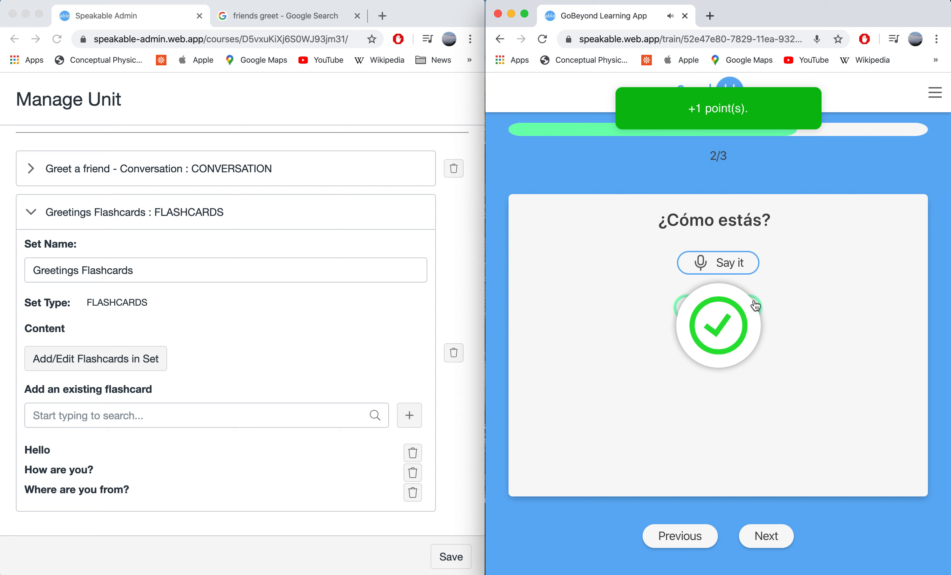
pyautogui.click(744, 261)
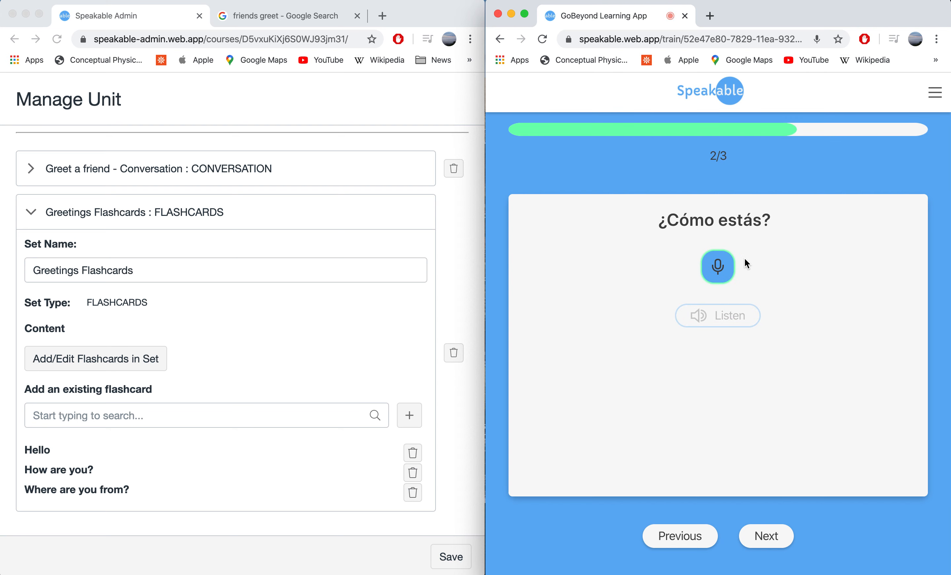
# Go to the "Where are you from?" practice card, flip it, choose "¿De donde eres?", and say it for recognition
pyautogui.click(774, 539)
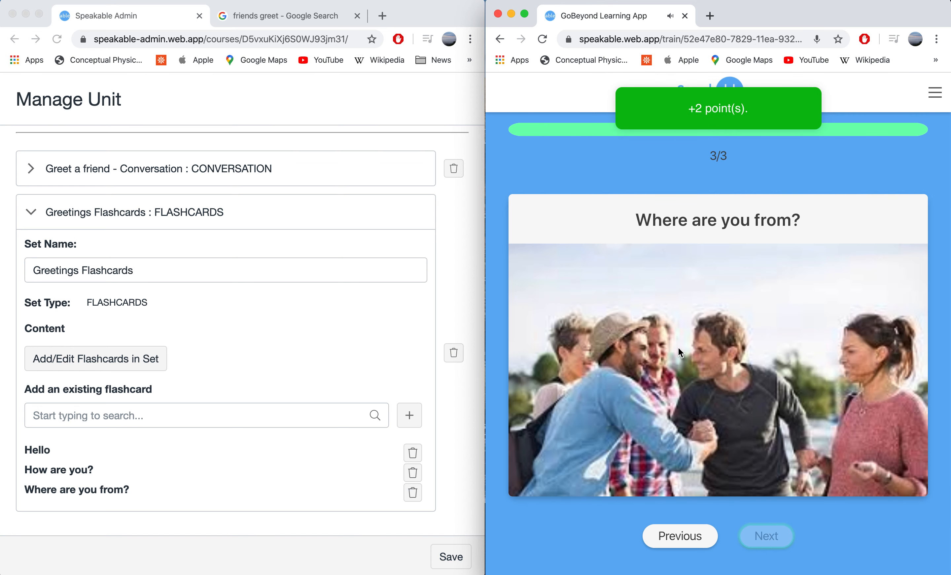
pyautogui.click(696, 368)
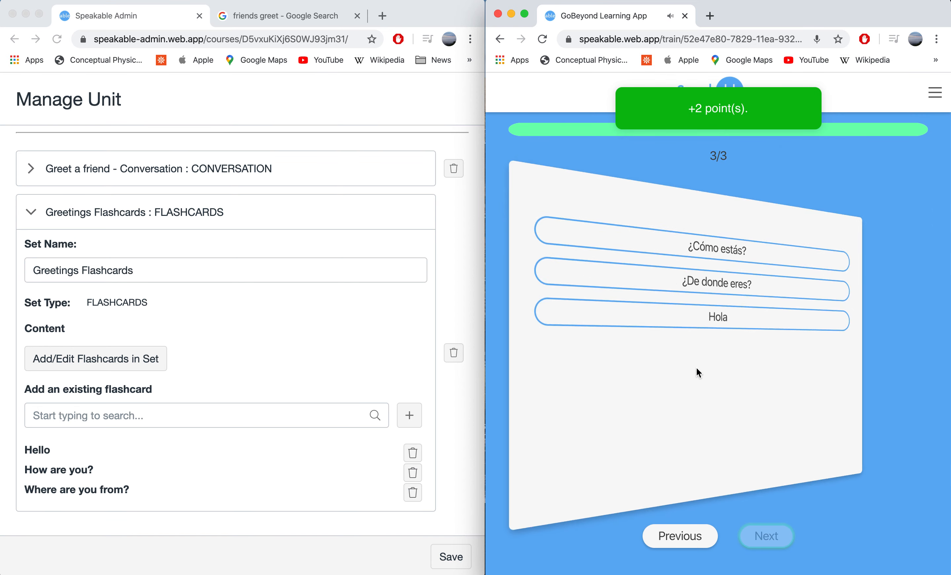
pyautogui.click(703, 286)
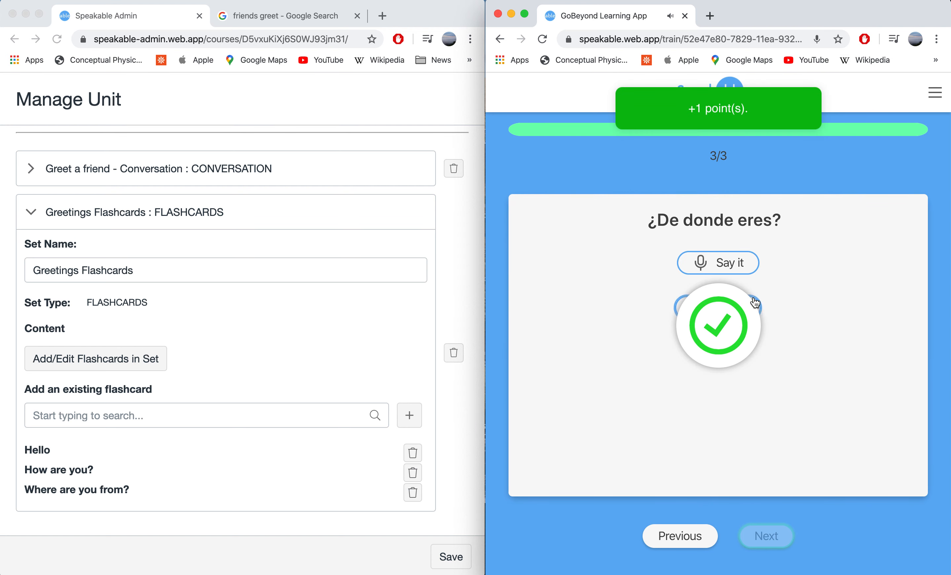
pyautogui.click(724, 267)
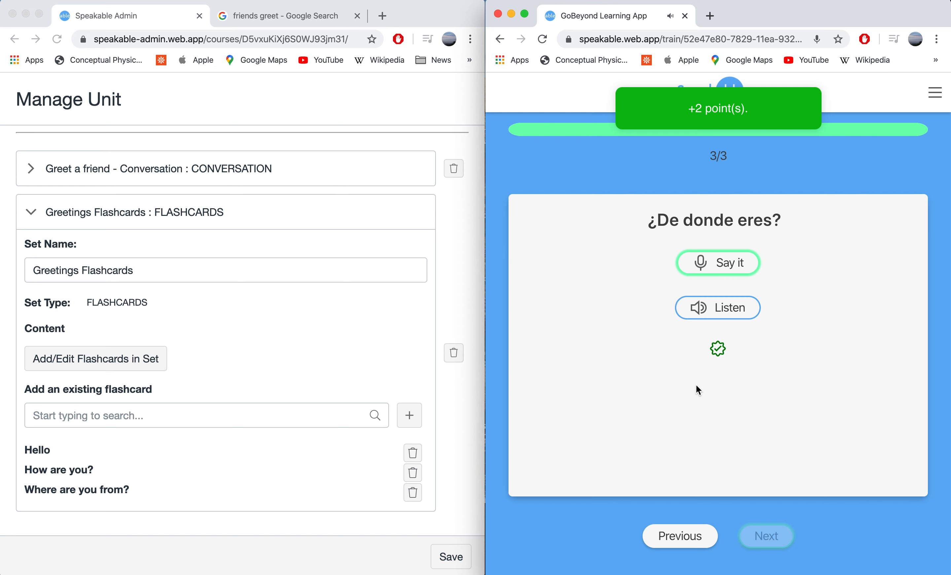
# Go back to the first practice card and leave Practice mode for the student home page
pyautogui.click(694, 539)
pyautogui.click(695, 539)
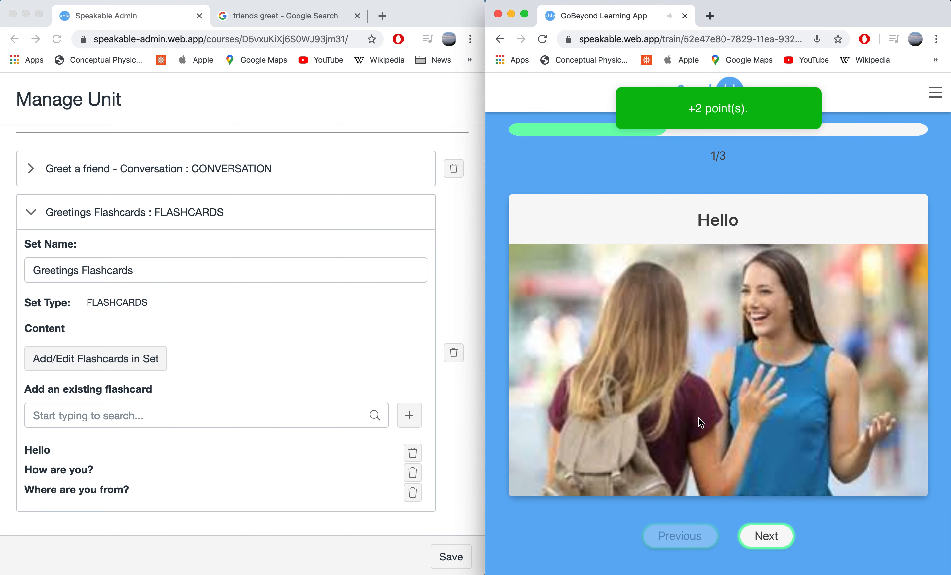
pyautogui.click(716, 89)
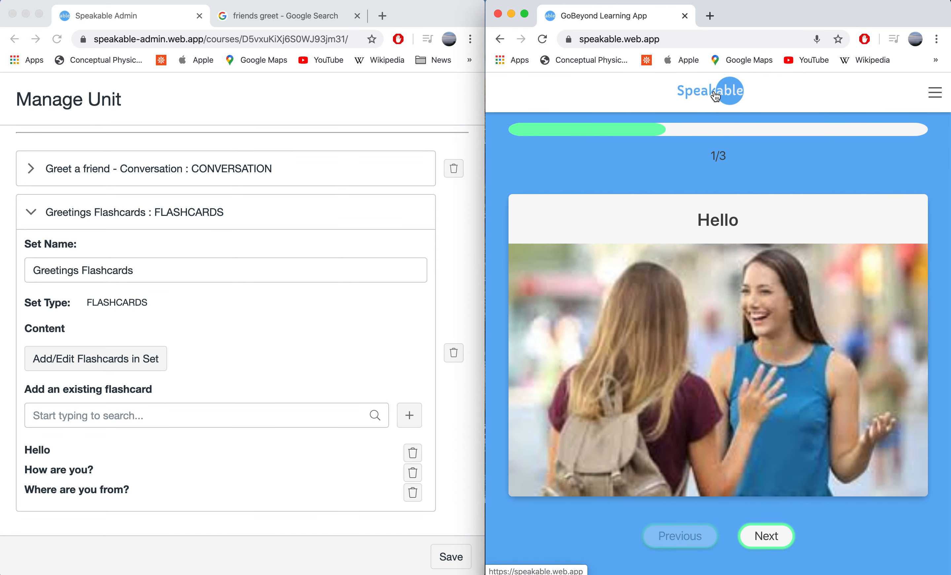
# Start the Quiz mode of the Greetings Flashcards set in Unit 1, accepting its introduction
pyautogui.scroll(-5, 723, 379)
pyautogui.scroll(-2, 723, 382)
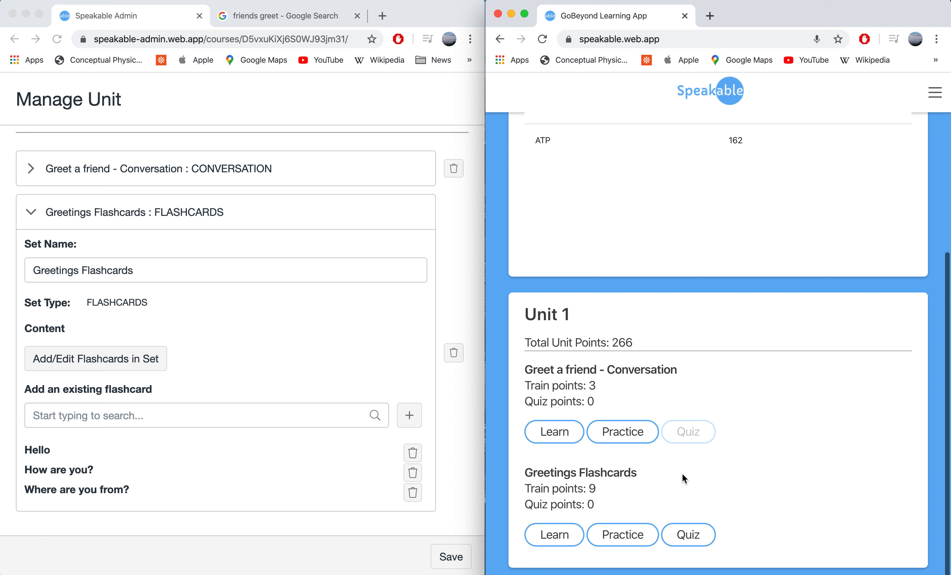
pyautogui.click(701, 541)
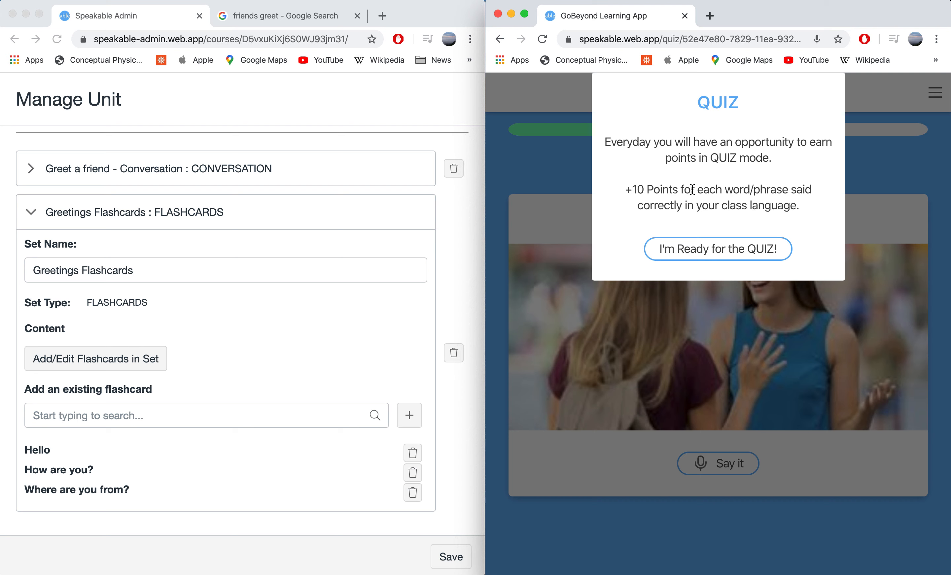
pyautogui.click(713, 254)
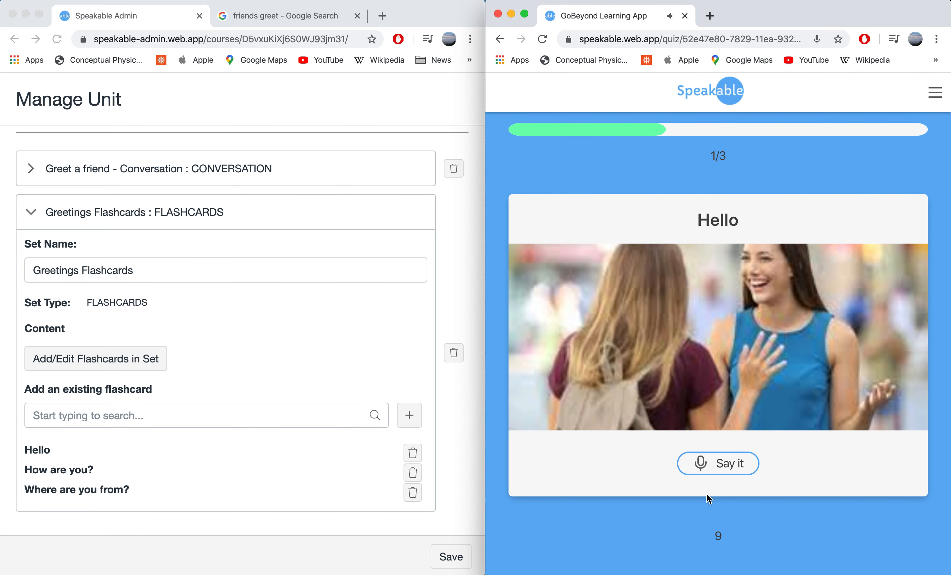
# Say the Spanish translations of the quiz cards, beginning with "Hello" and "How are you?", and continue past the quiz's end
pyautogui.click(732, 470)
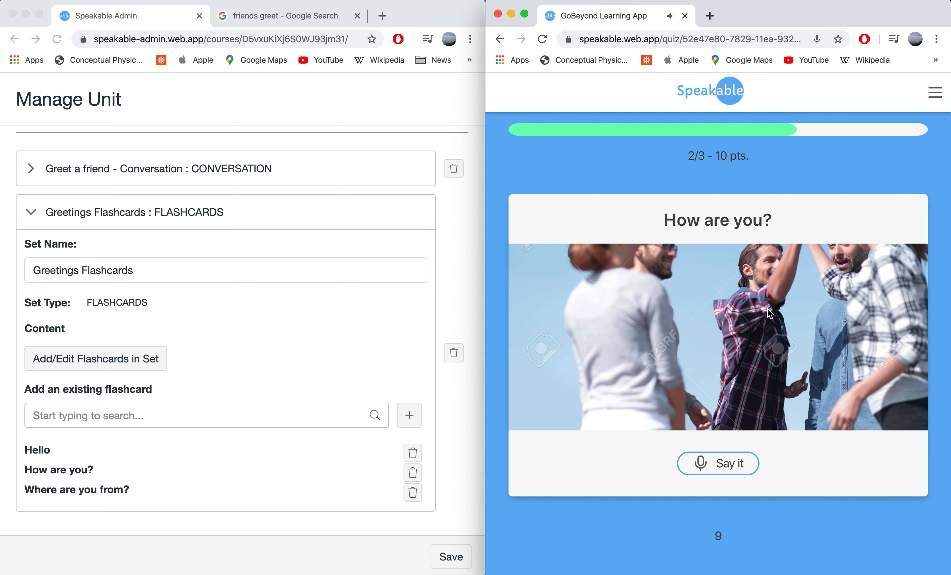
pyautogui.click(705, 465)
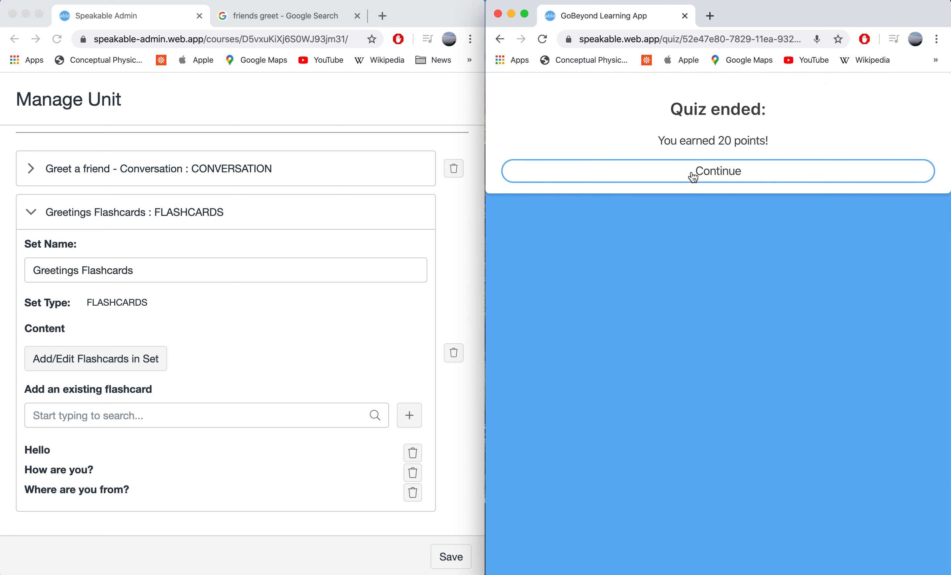
pyautogui.click(692, 175)
# Try to retake the Greetings Flashcards quiz and return to the student home page
pyautogui.scroll(-2, 689, 388)
pyautogui.scroll(-5, 694, 449)
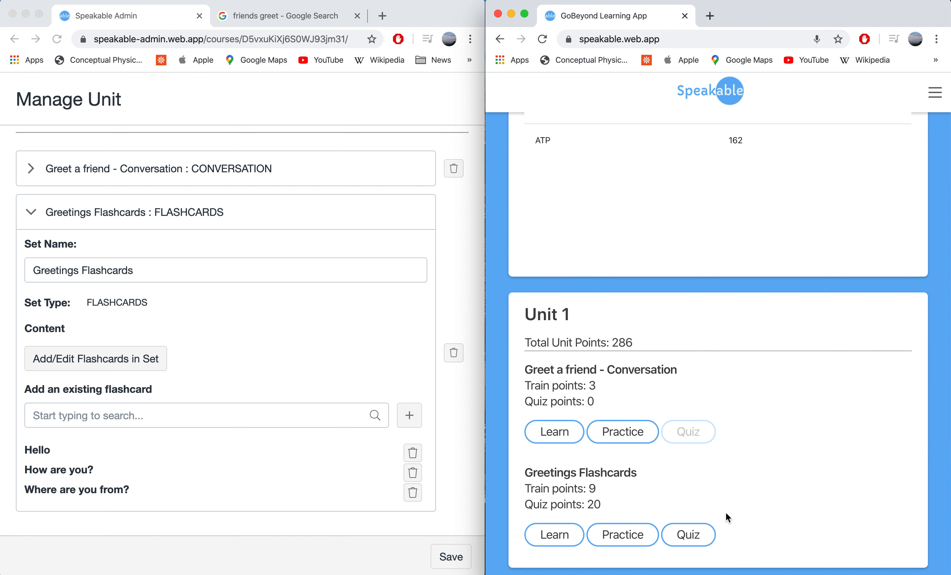
pyautogui.click(699, 531)
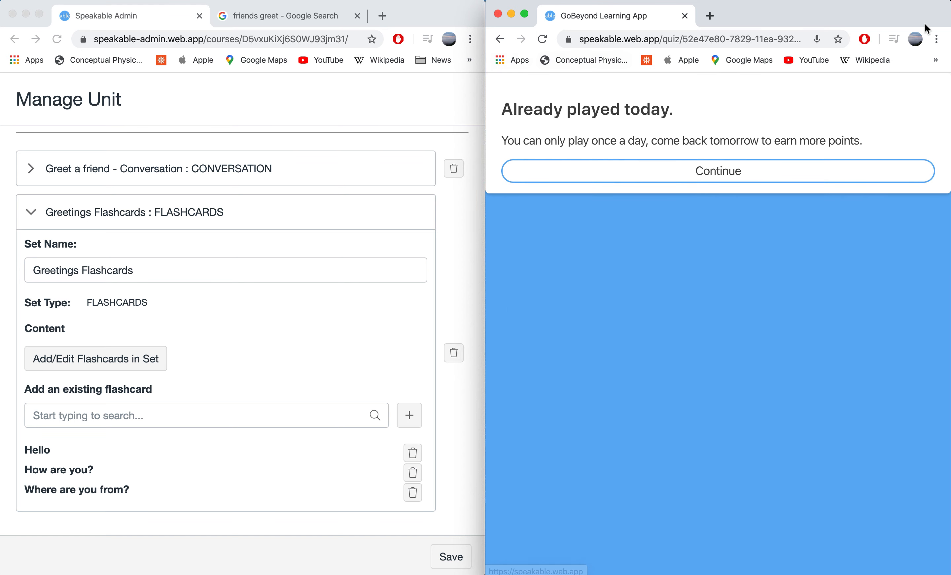
pyautogui.click(701, 179)
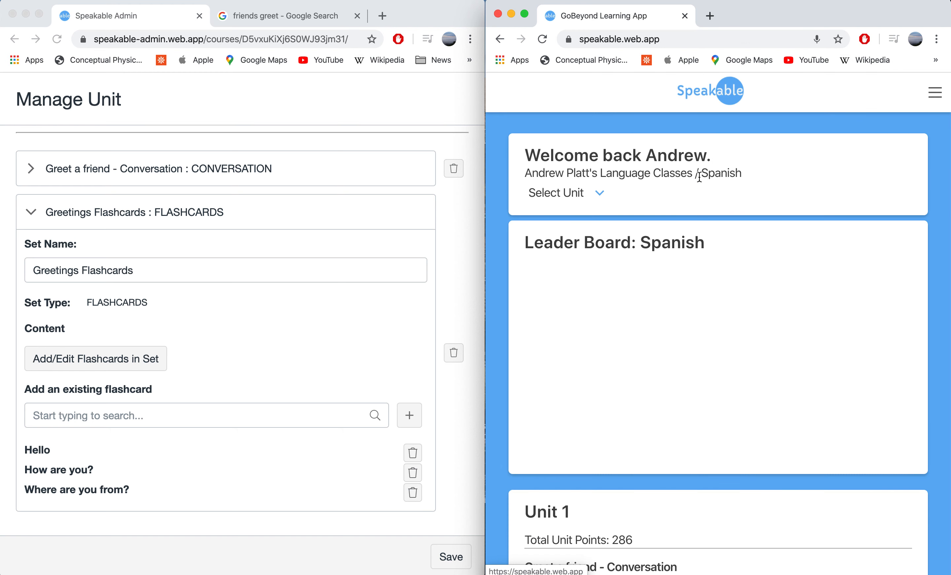
# Open the Greet a friend conversation in Learn mode and say "Un placer conocerte" and "Soy de Chicago. Donde eres tu?"
pyautogui.scroll(-4, 627, 453)
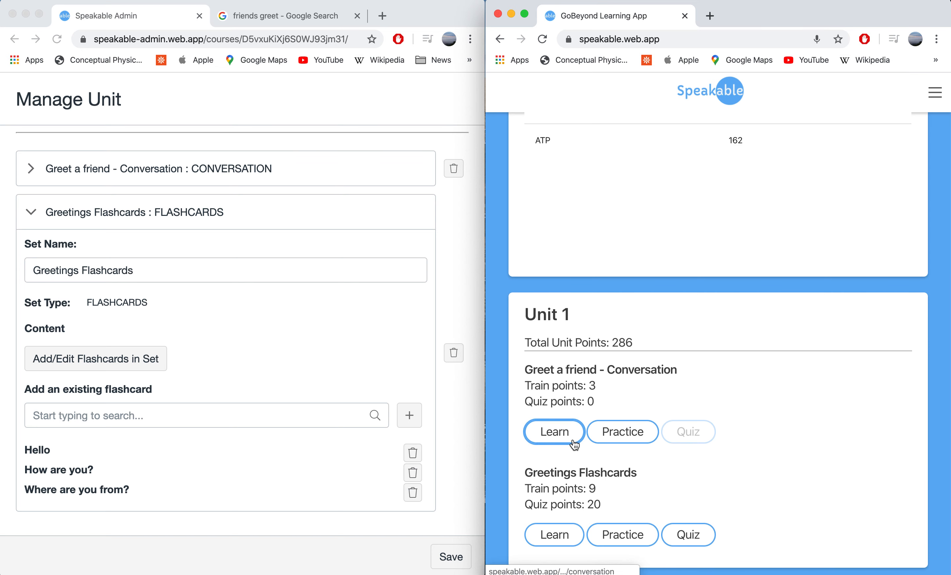
pyautogui.click(552, 438)
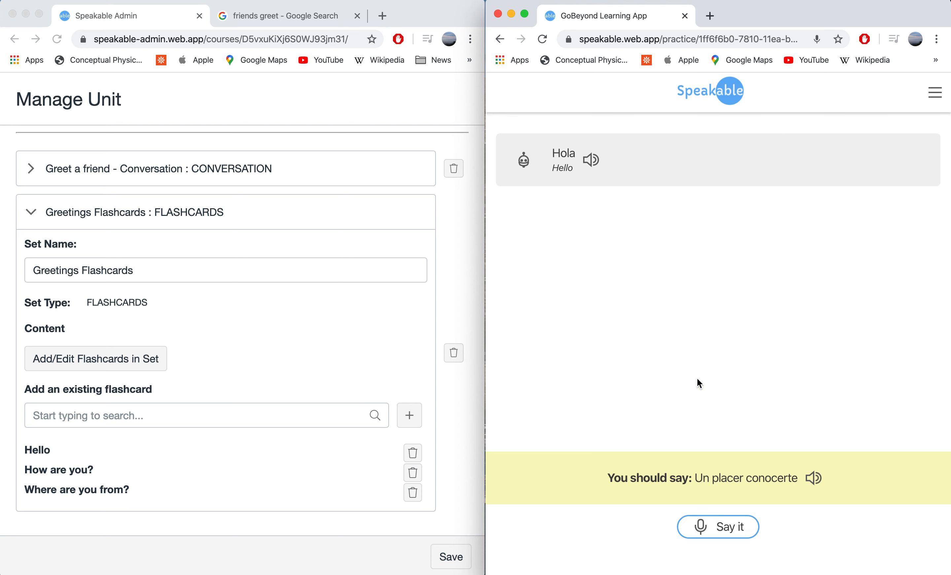
pyautogui.click(717, 528)
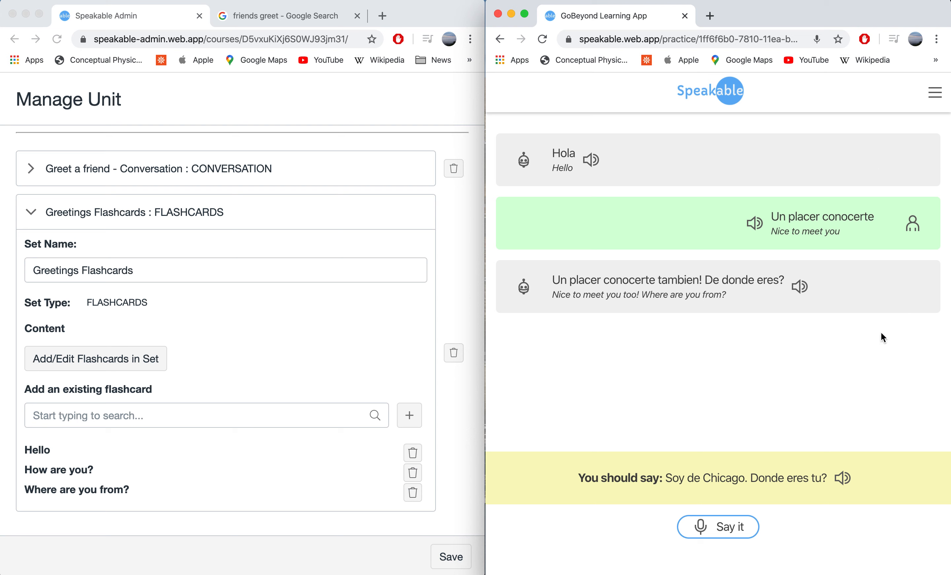
pyautogui.click(714, 529)
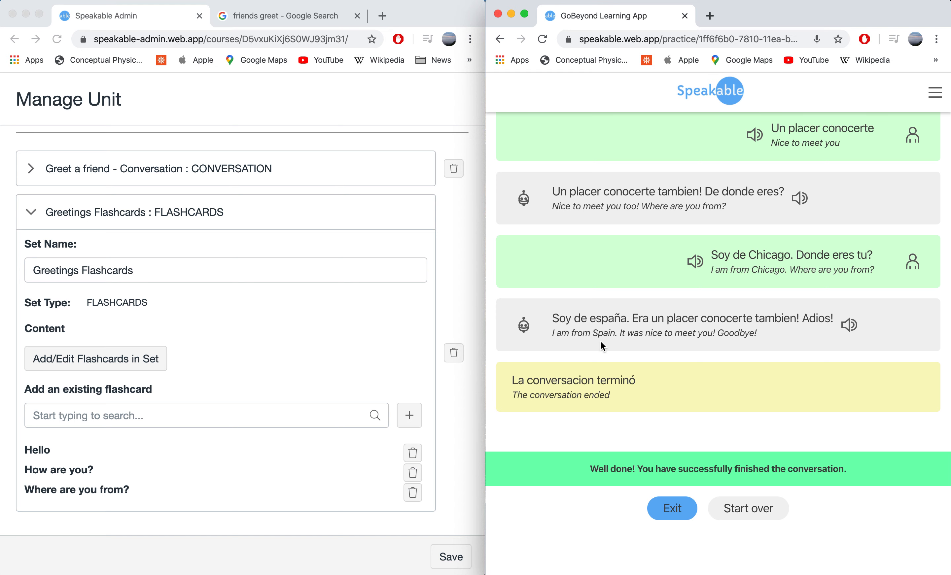
# Look back over the completed Learn conversation and exit it to the student home page
pyautogui.scroll(3, 601, 342)
pyautogui.scroll(-3, 600, 341)
pyautogui.scroll(1, 627, 385)
pyautogui.scroll(-1, 627, 385)
pyautogui.click(668, 515)
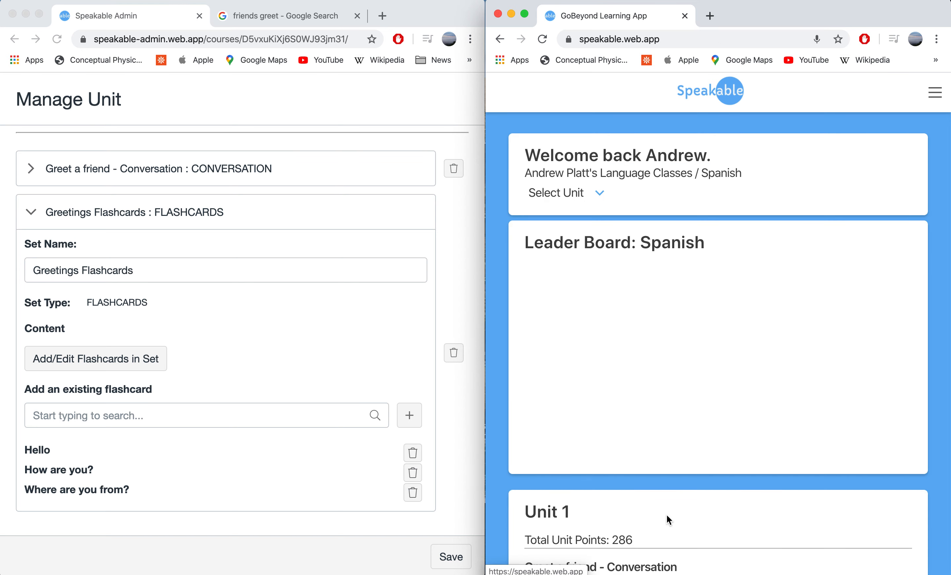
pyautogui.scroll(-5, 629, 420)
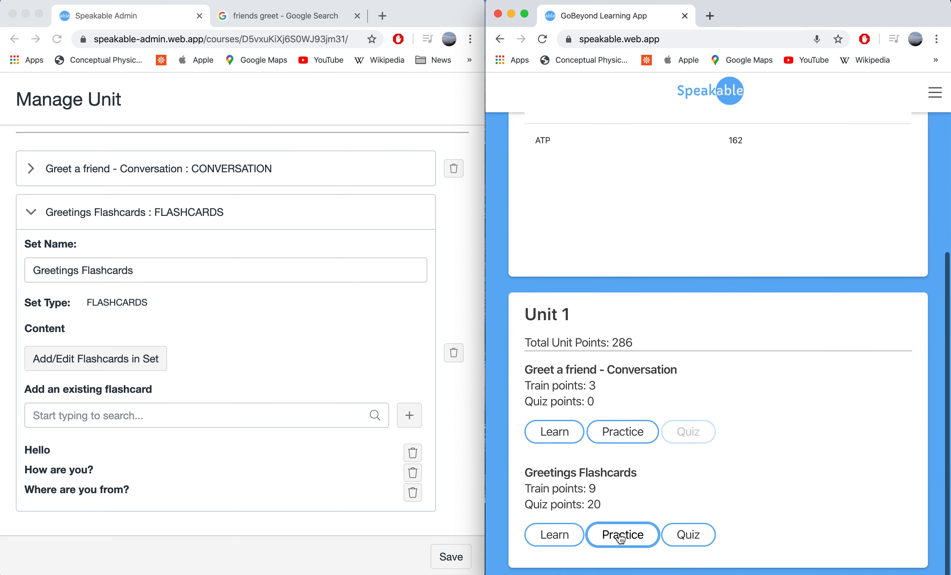
pyautogui.click(621, 536)
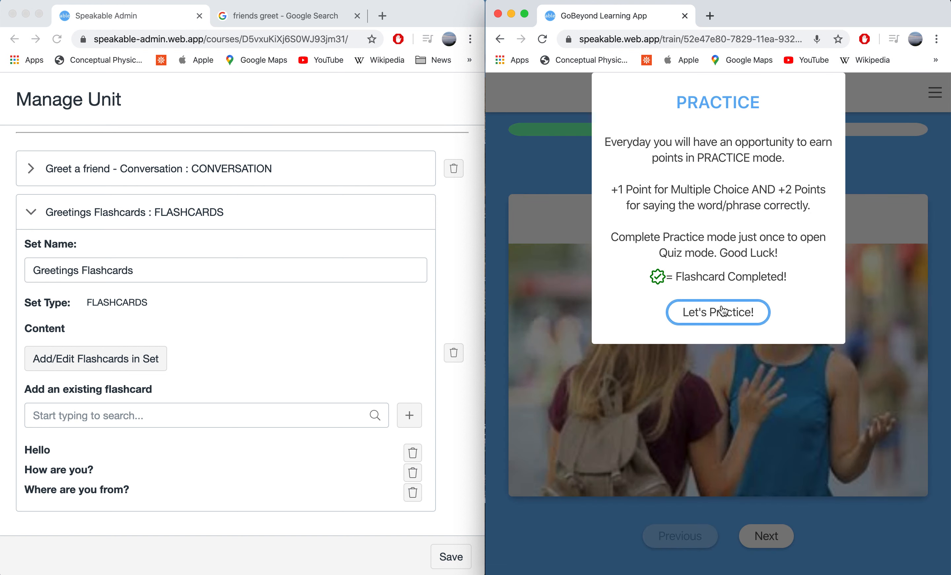
pyautogui.click(721, 310)
pyautogui.click(700, 96)
# Practice the Greet a friend conversation by saying "Un placer conocerte" and "Soy de Chicago. Donde eres tu?", and return home
pyautogui.scroll(-5, 634, 411)
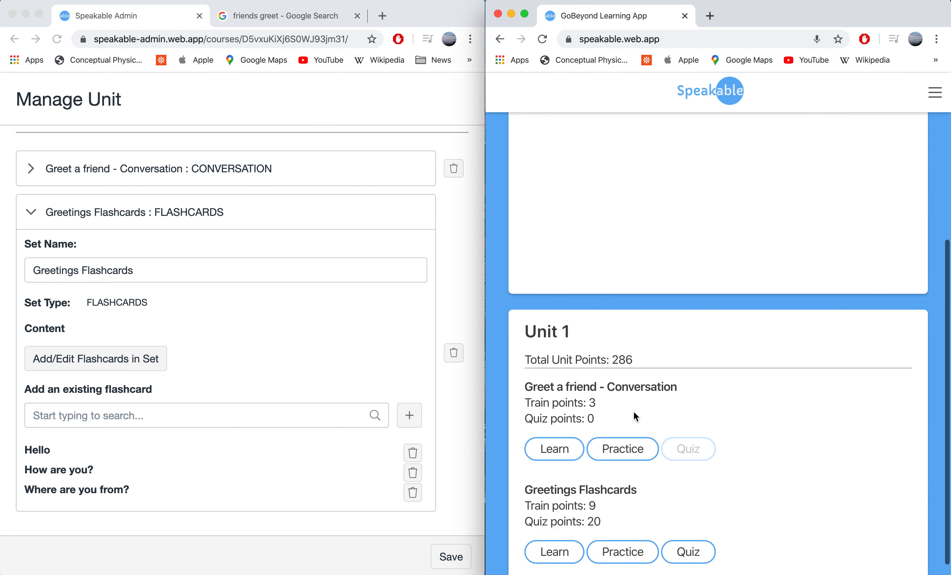
pyautogui.click(611, 446)
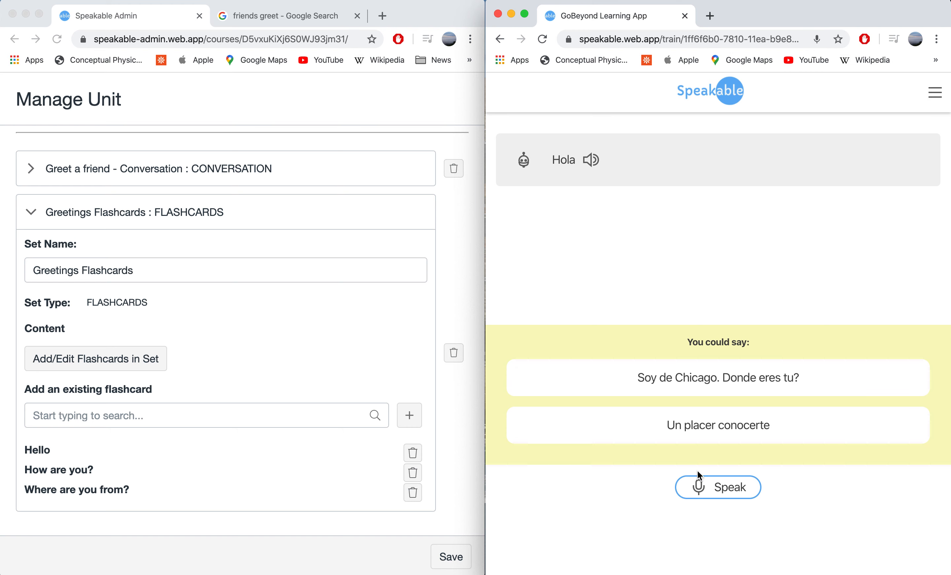
pyautogui.click(701, 488)
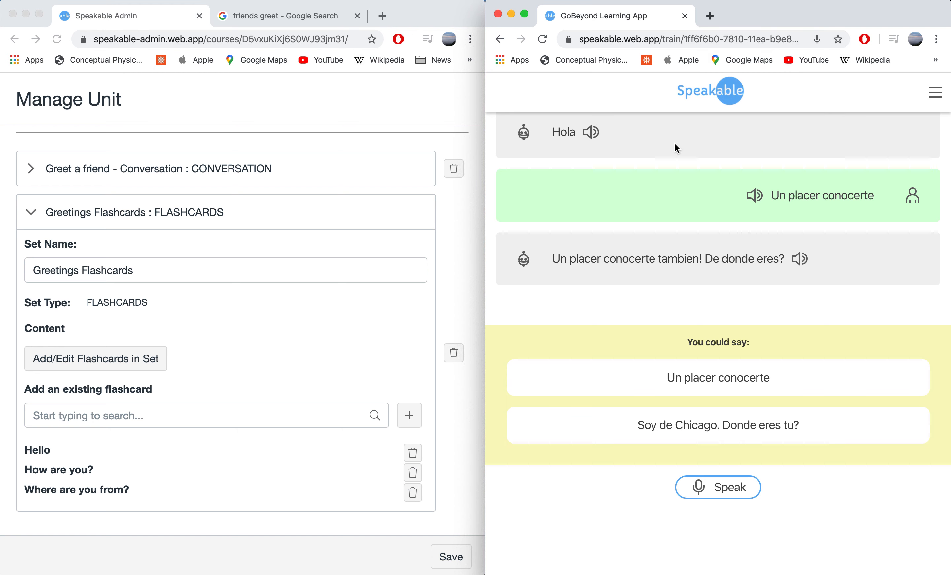
pyautogui.click(714, 486)
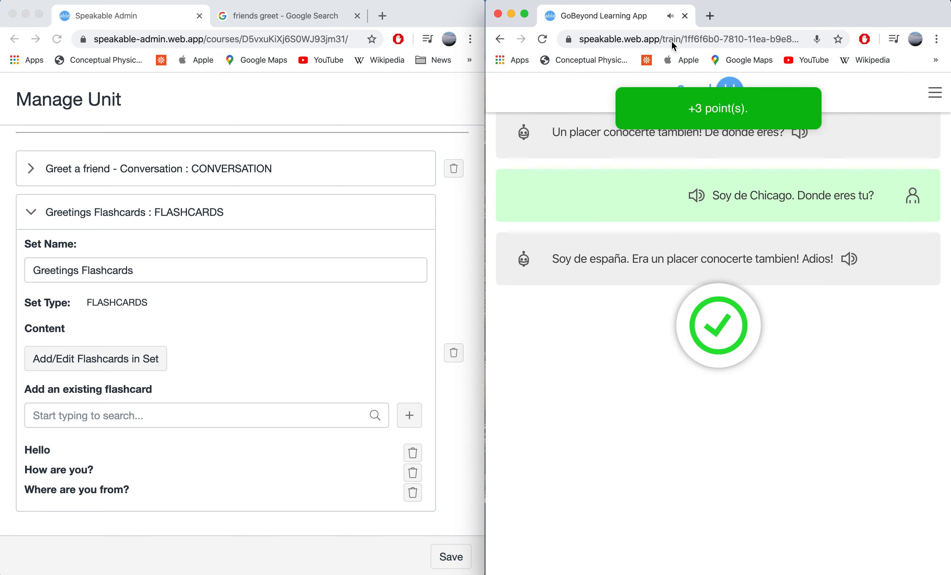
pyautogui.click(670, 382)
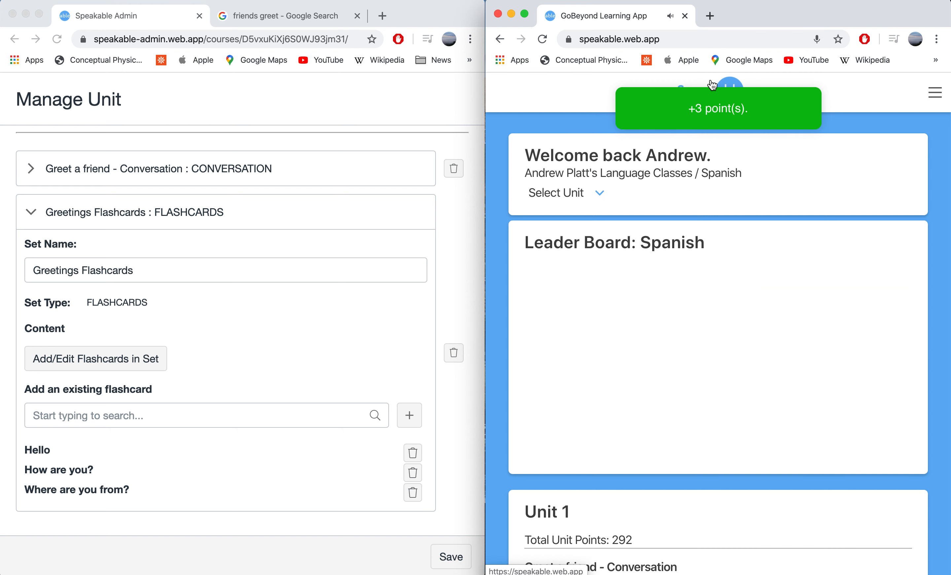
# Start the Greet a friend conversation quiz, say "Un placer conocerte" for "Nice to meet you", and return to the student home page
pyautogui.scroll(-5, 766, 308)
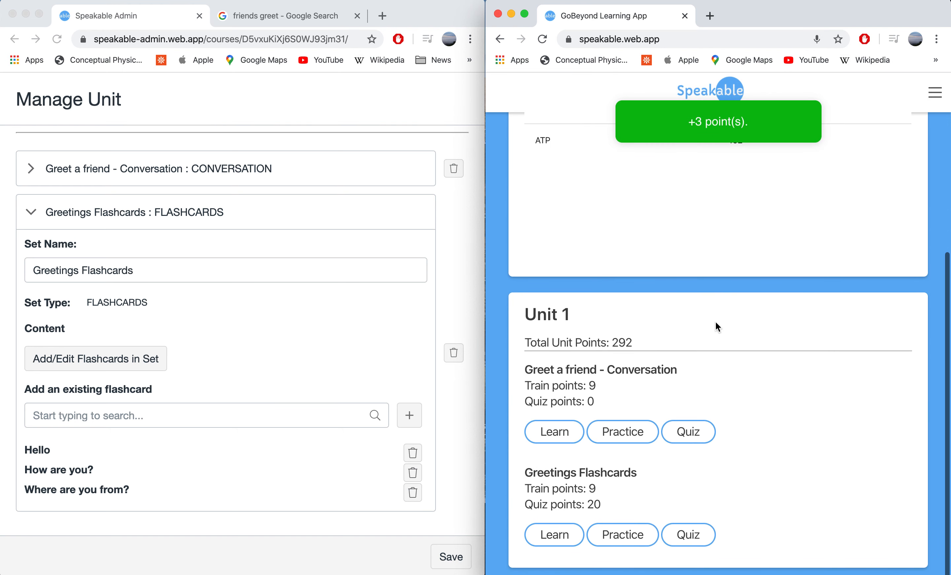
pyautogui.click(698, 432)
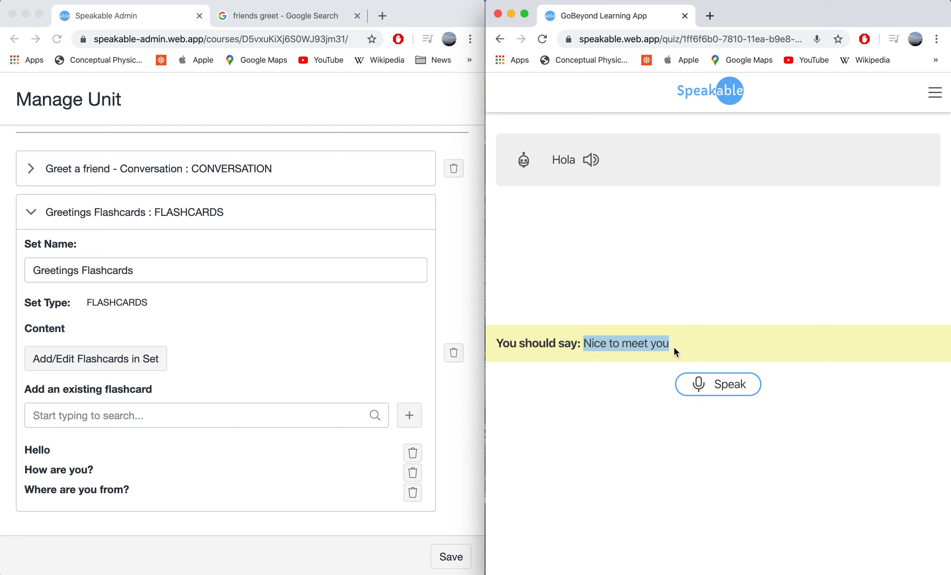
pyautogui.click(620, 387)
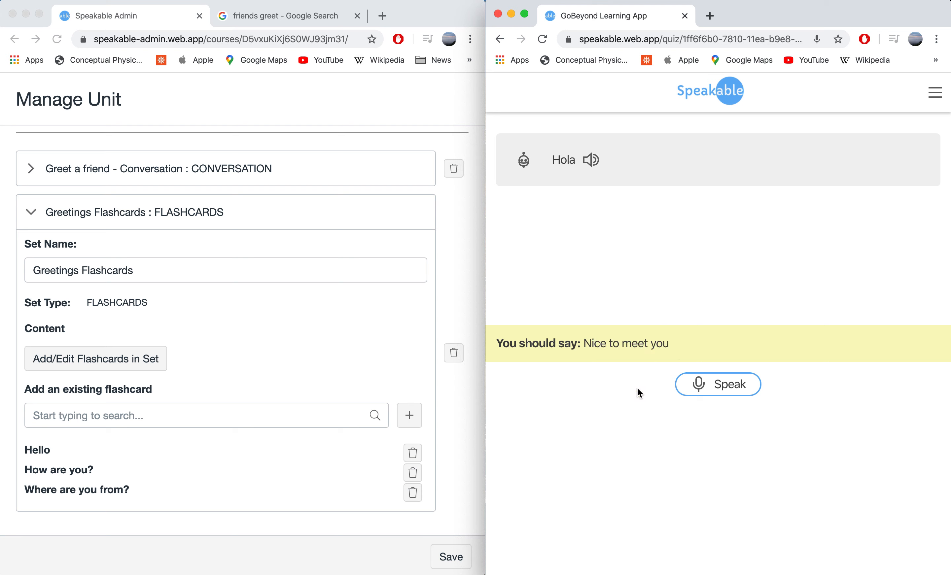
pyautogui.click(713, 393)
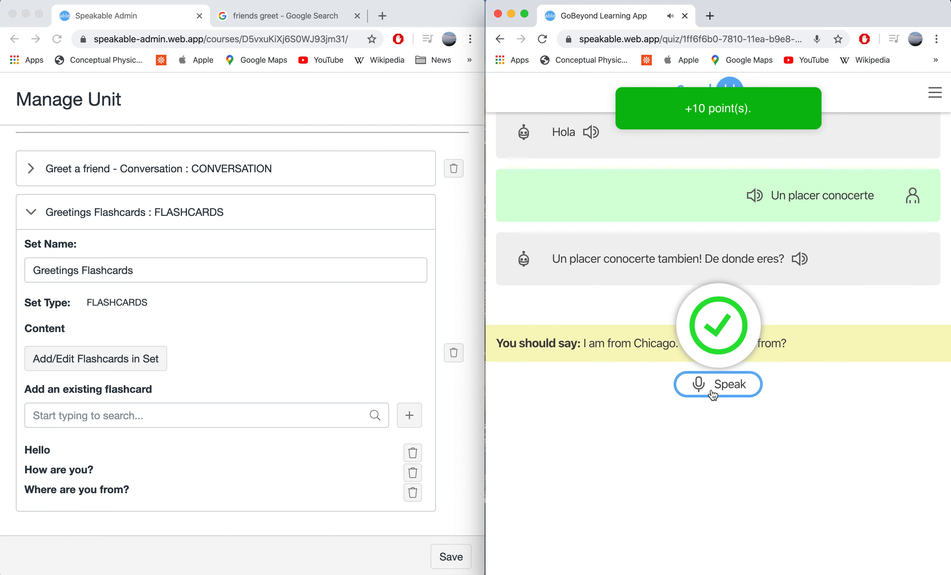
pyautogui.click(714, 83)
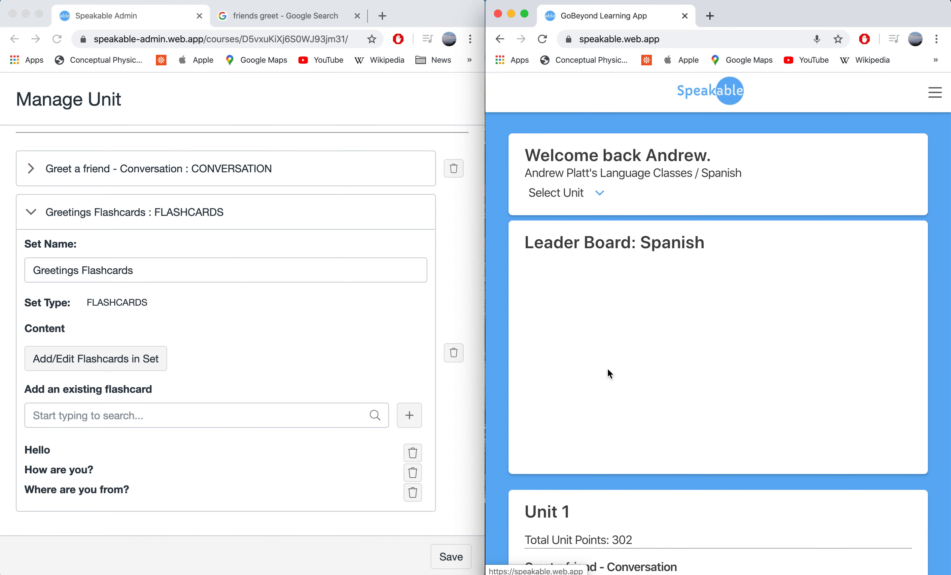
# Examine the Unit 1 points and the student standings on the Spanish leader board
pyautogui.scroll(-5, 608, 370)
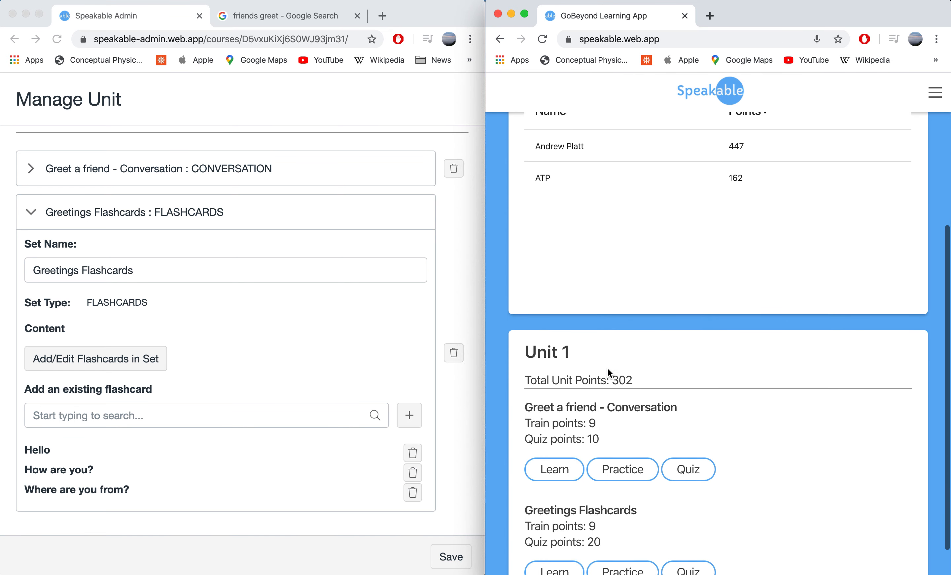
pyautogui.scroll(3, 631, 422)
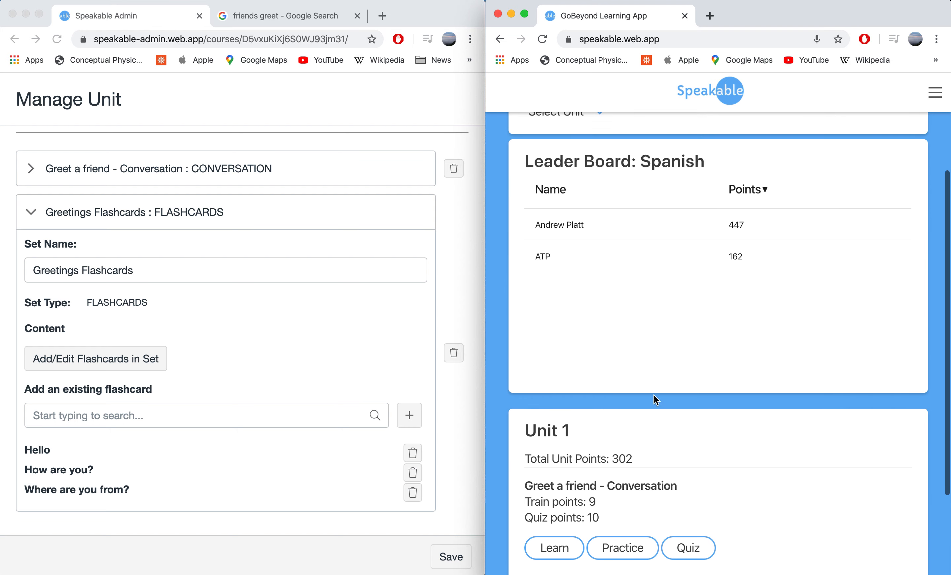
pyautogui.doubleClick(722, 223)
pyautogui.tripleClick(716, 229)
pyautogui.click(695, 314)
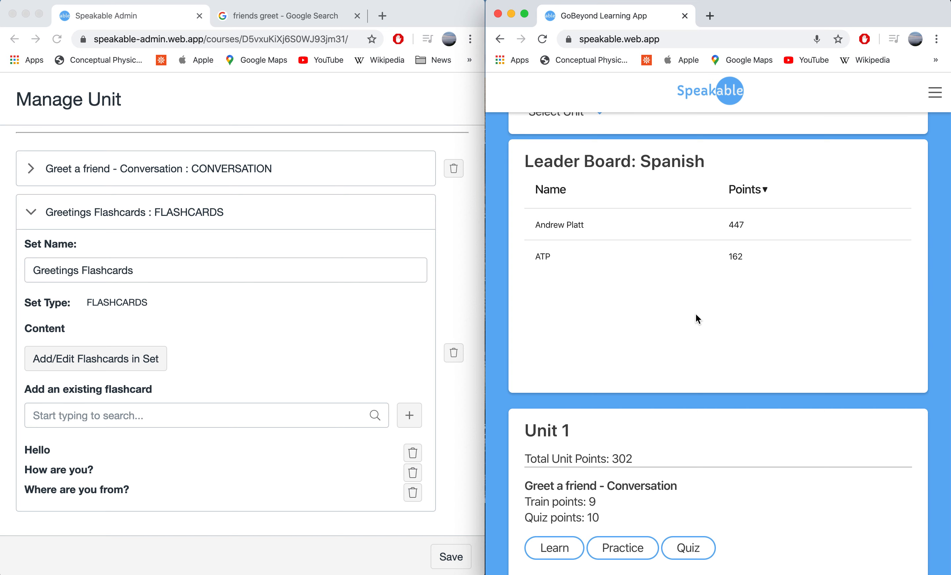
# Examine the units students can select and the activities offered in Unit 1
pyautogui.scroll(2, 695, 315)
pyautogui.click(586, 170)
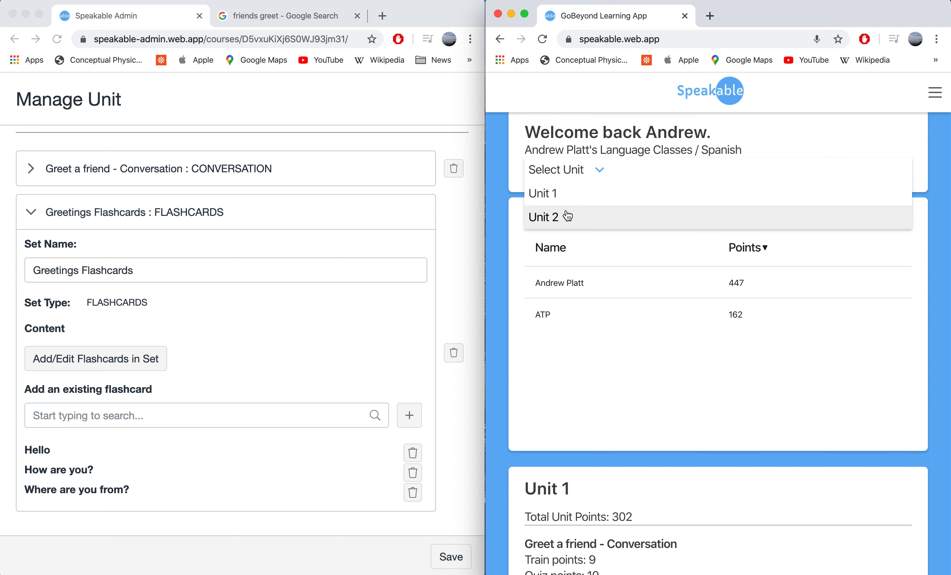
pyautogui.click(595, 341)
pyautogui.scroll(-4, 593, 347)
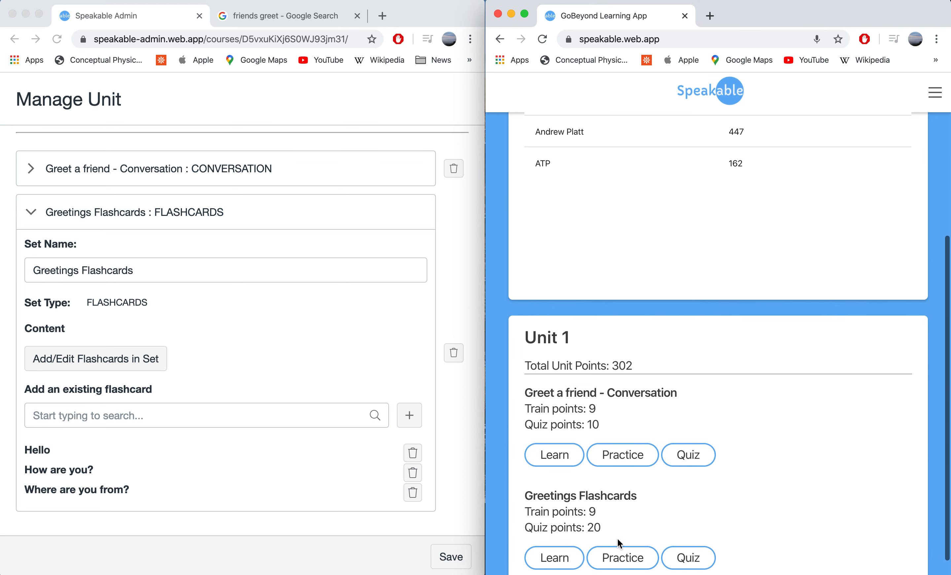
pyautogui.scroll(4, 604, 530)
pyautogui.click(564, 156)
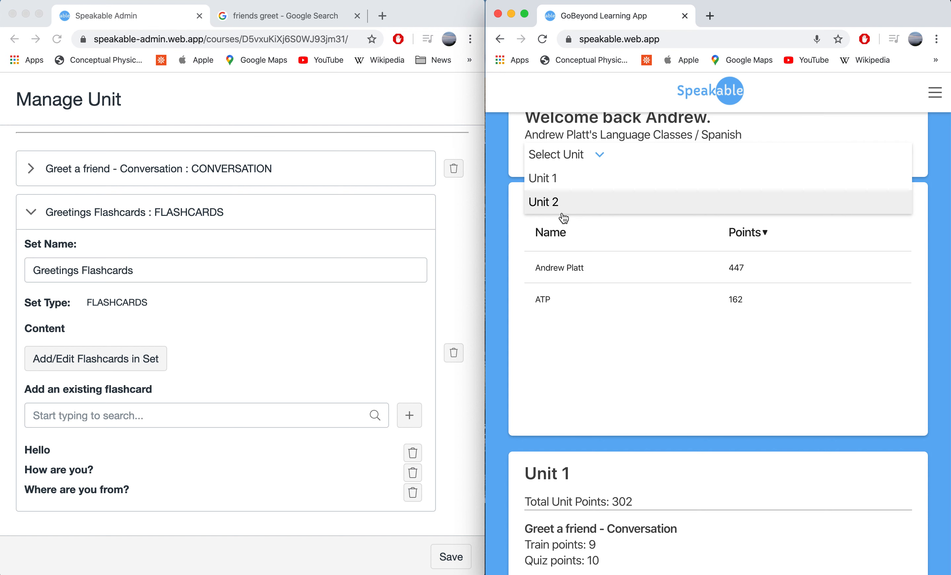
pyautogui.click(616, 314)
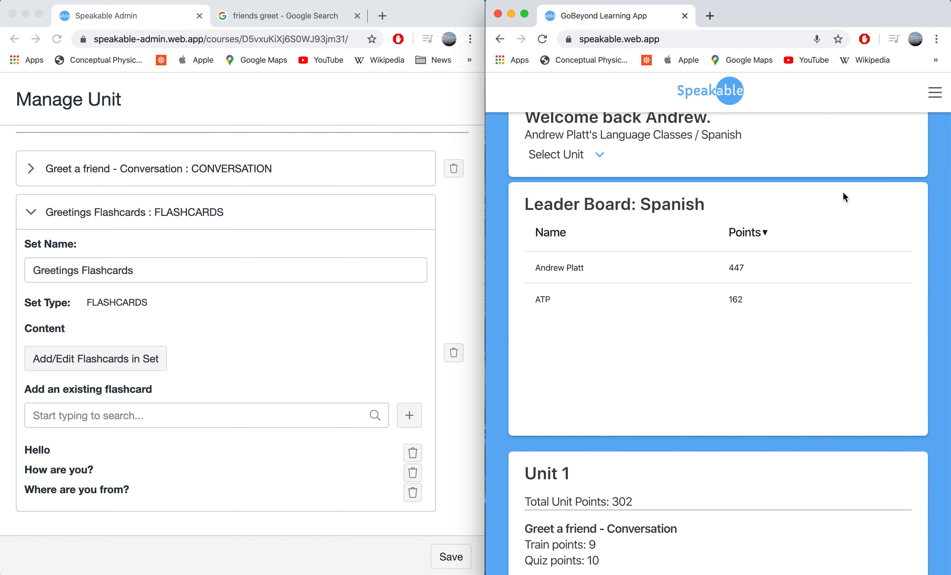
# Switch to Speakable Admin, collapse the Greetings Flashcards set, and save Unit 1
pyautogui.click(402, 321)
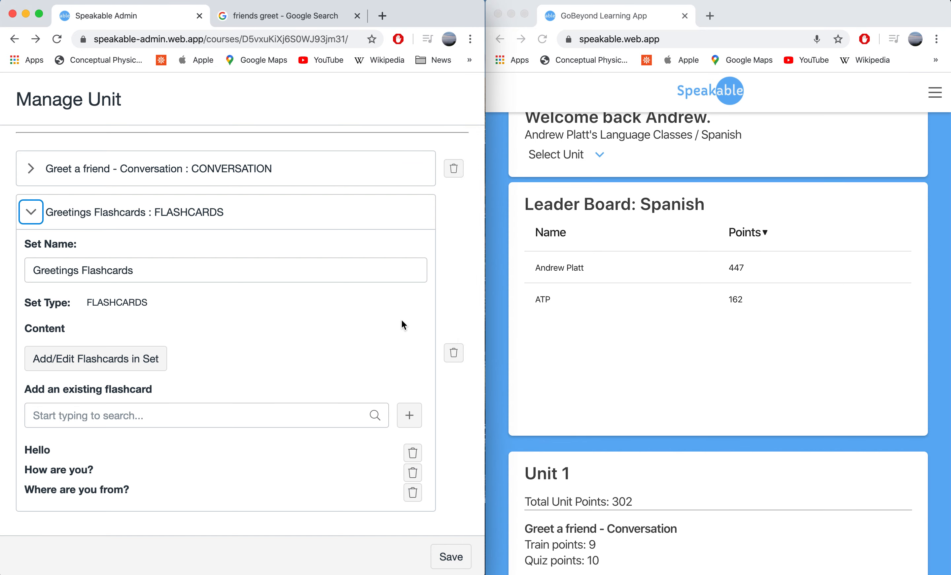
pyautogui.click(31, 212)
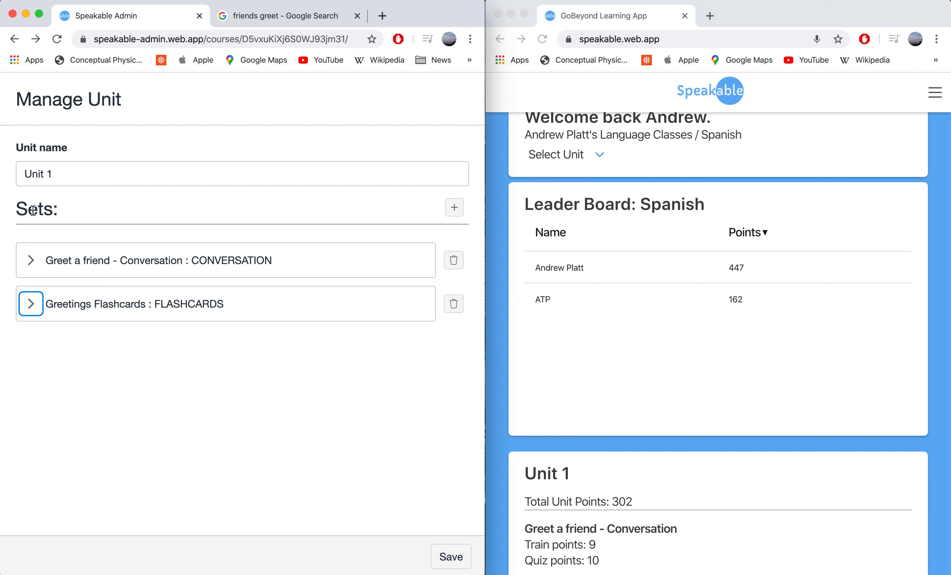
pyautogui.click(451, 557)
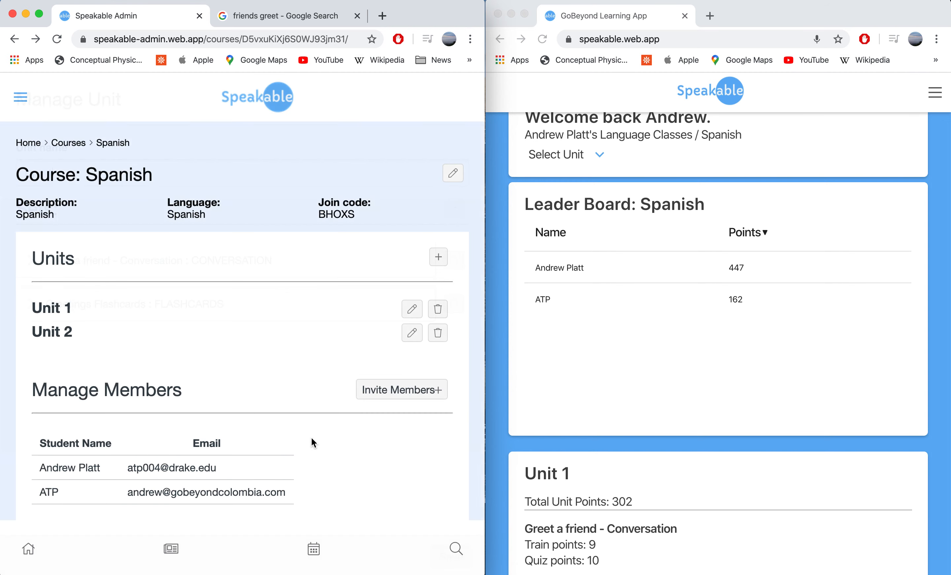
# Return to the course list, open the institution's edit form, review its name, description and supported languages, and leave the form
pyautogui.click(62, 143)
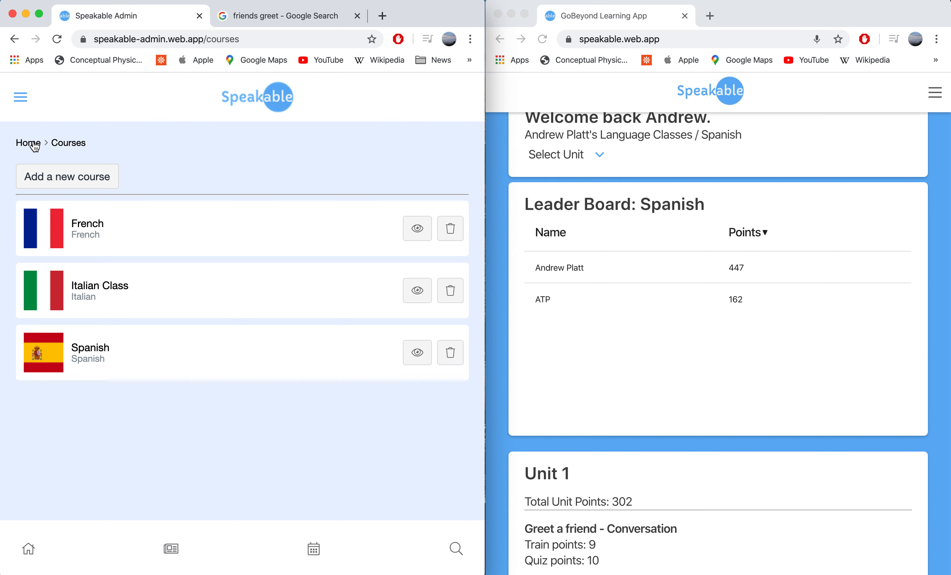
pyautogui.click(22, 98)
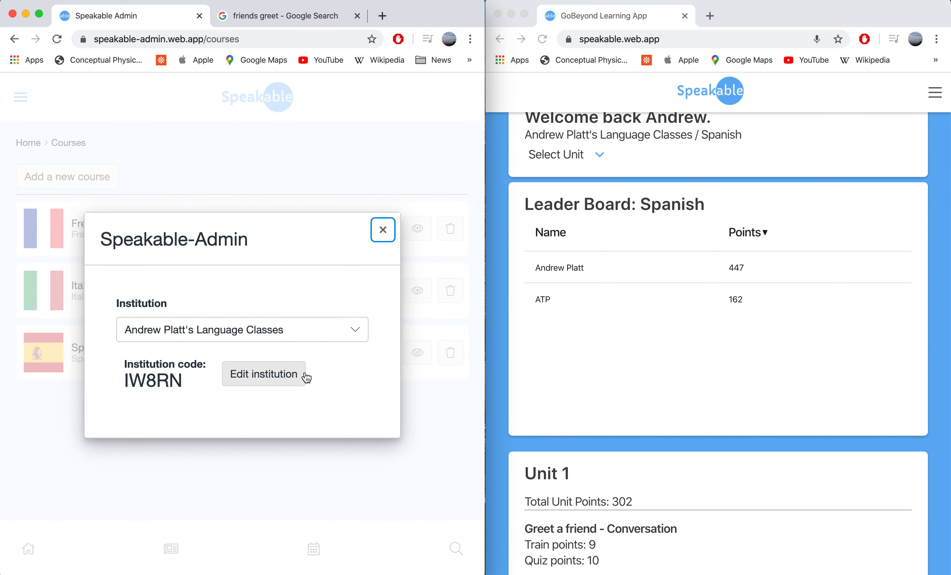
pyautogui.click(266, 375)
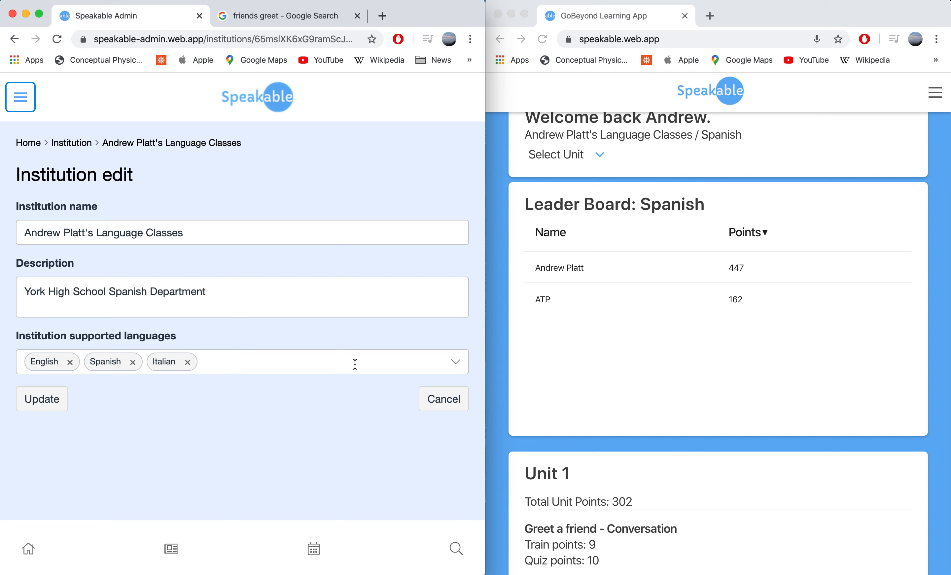
pyautogui.click(187, 311)
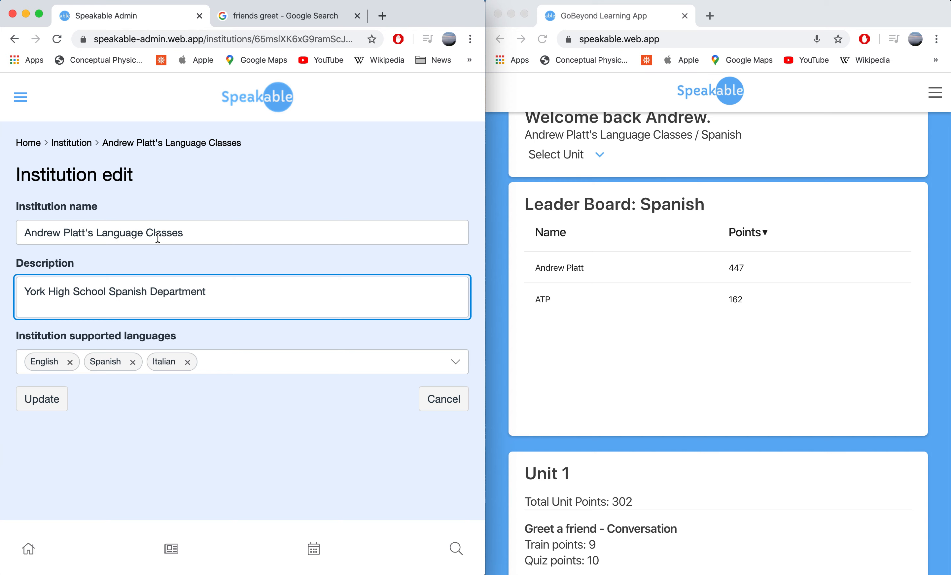
pyautogui.click(53, 400)
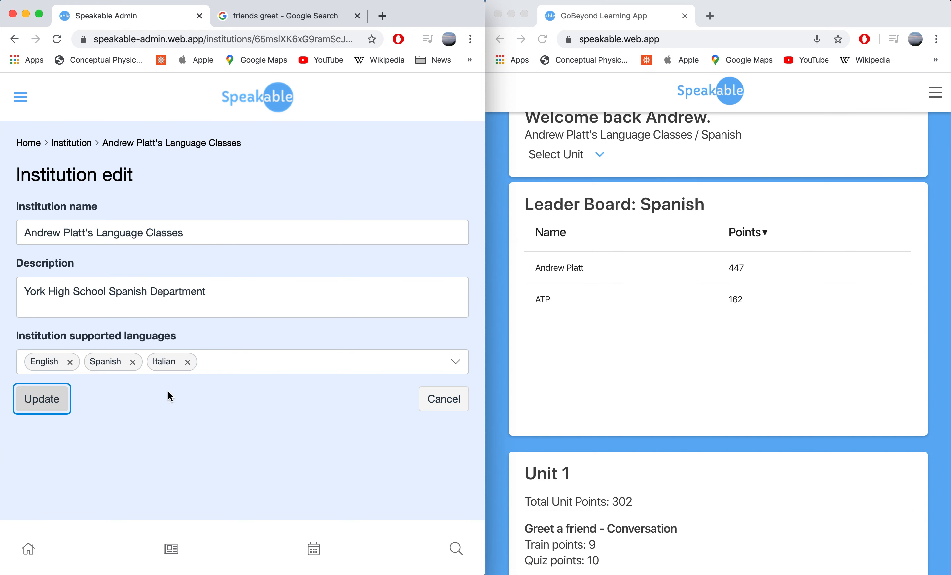
pyautogui.click(443, 409)
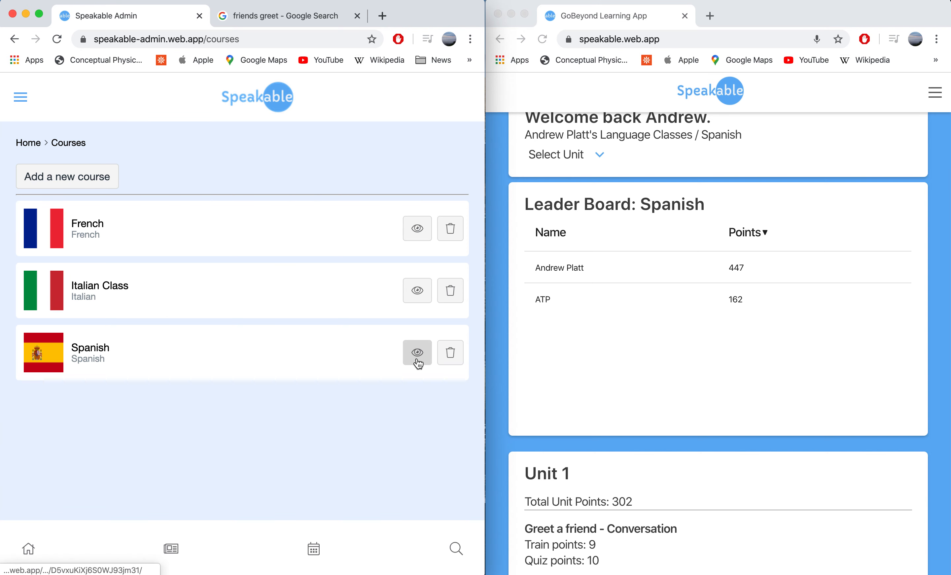
# Open the form for adding a new course and examine its course language options and the institution settings
pyautogui.click(102, 176)
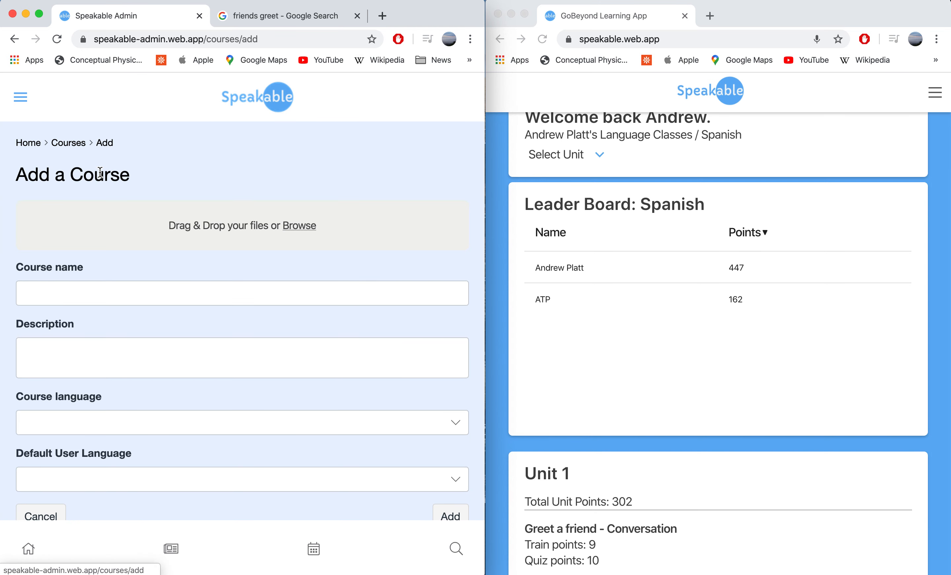
pyautogui.scroll(-1, 214, 351)
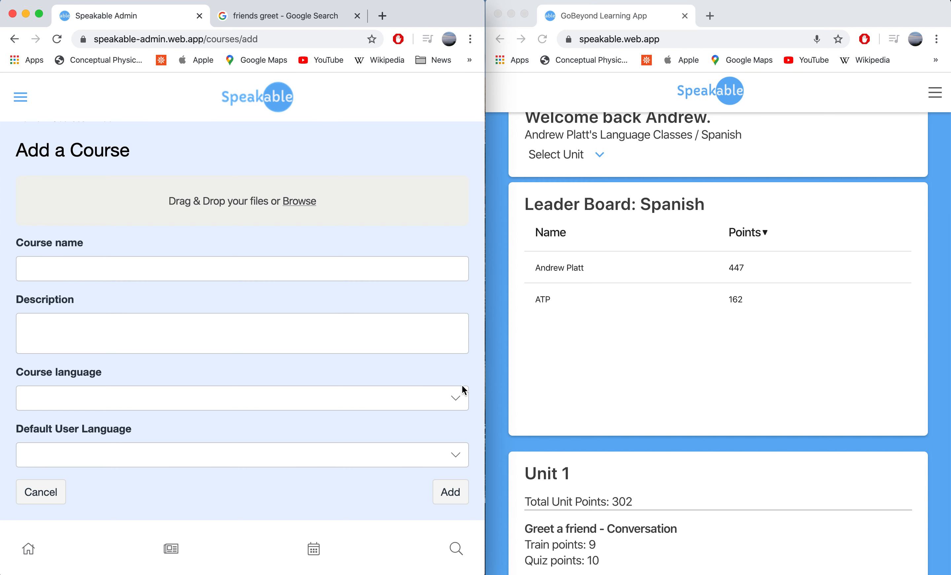
pyautogui.click(456, 397)
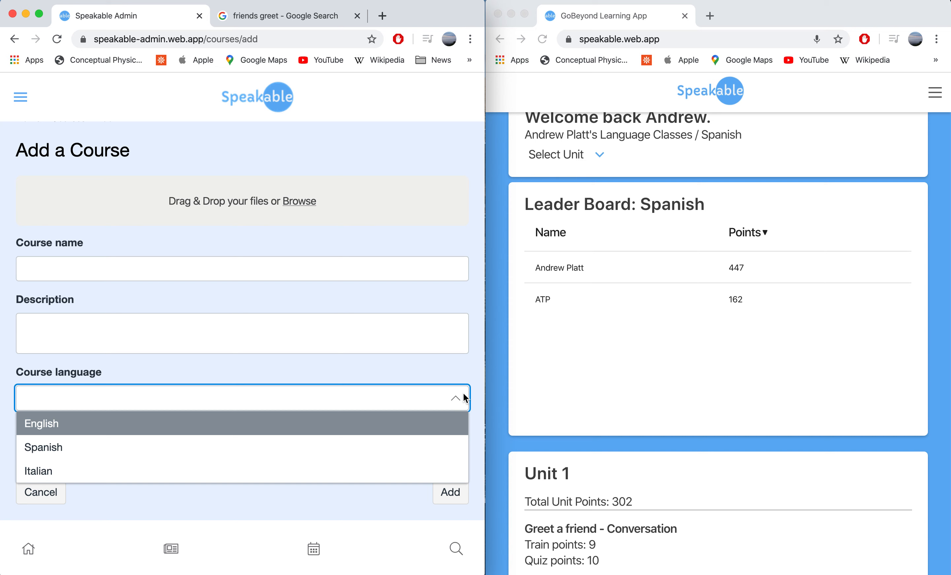
pyautogui.click(105, 152)
pyautogui.click(28, 99)
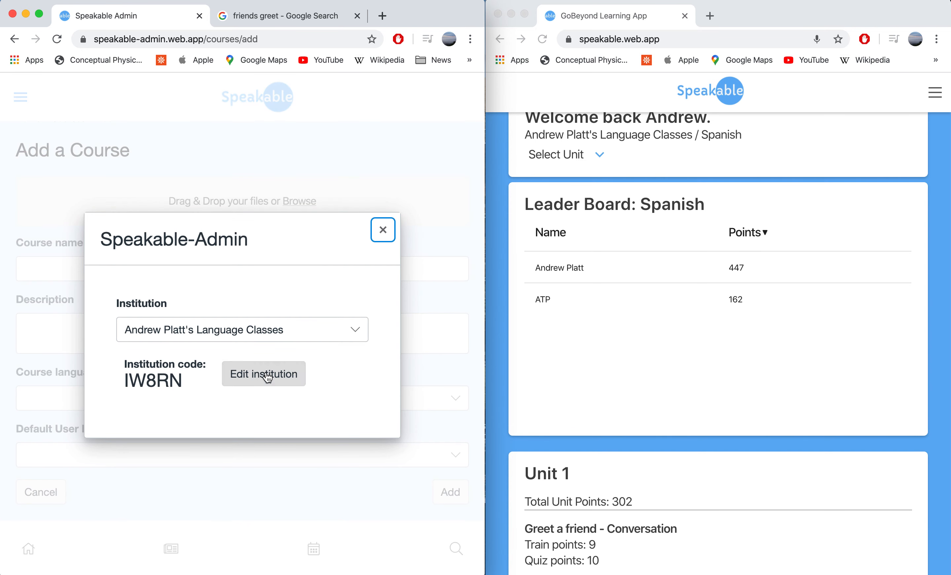
pyautogui.click(384, 230)
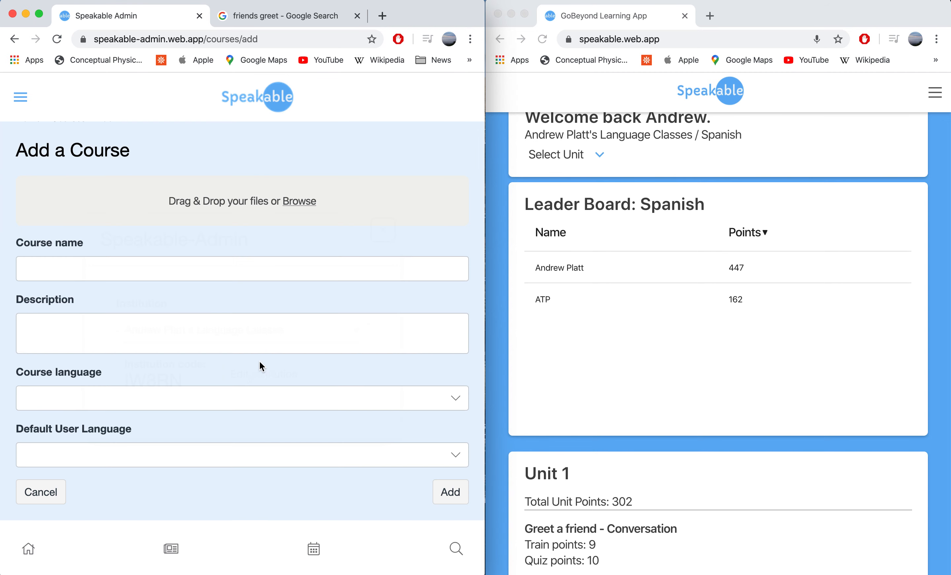
# Choose English as the default user language and Spanish as the course language for the new course, and cancel the form
pyautogui.click(234, 445)
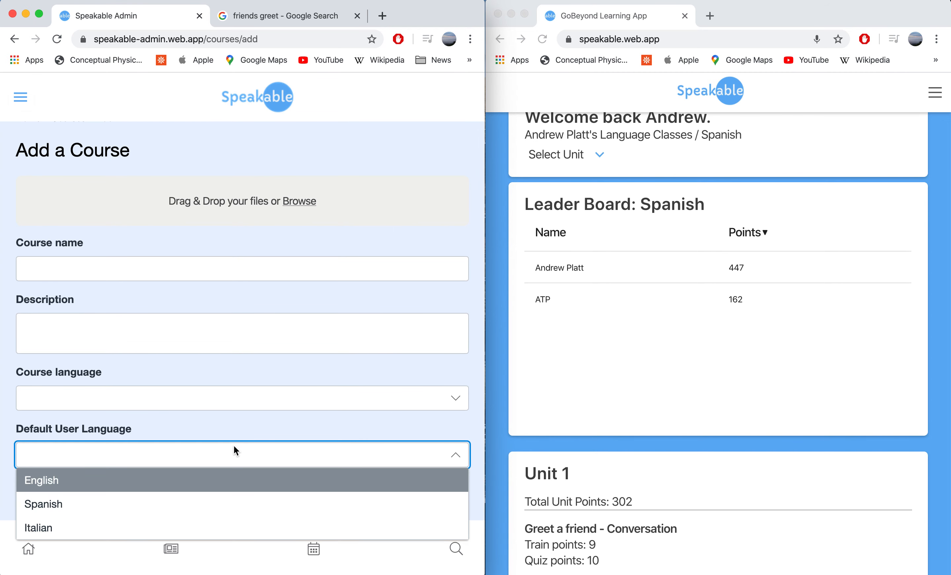
pyautogui.click(231, 479)
pyautogui.click(210, 399)
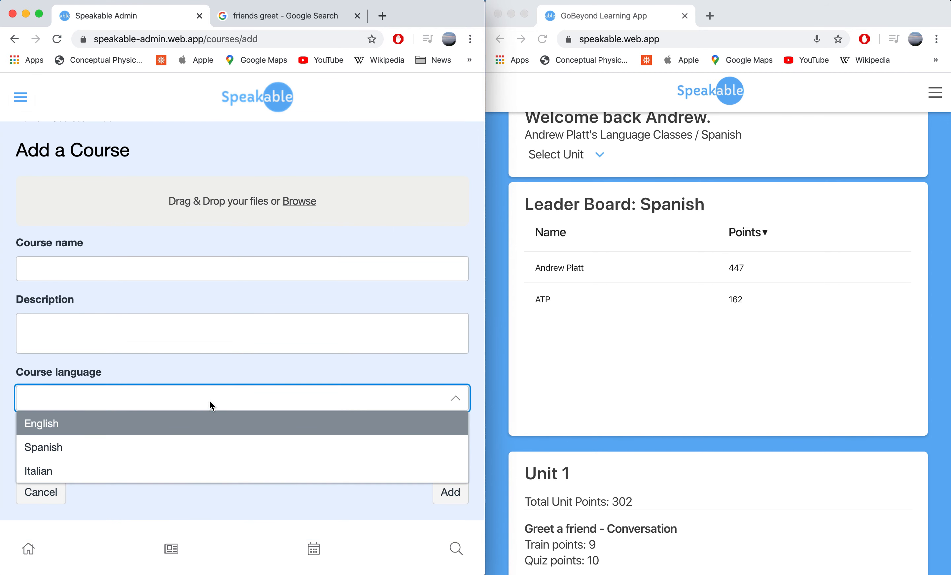
pyautogui.click(190, 445)
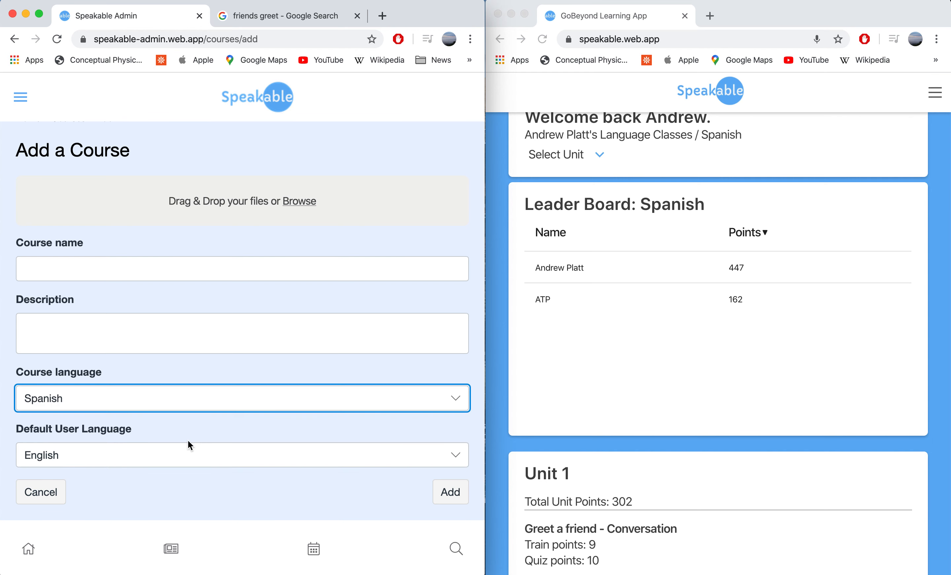
pyautogui.click(27, 502)
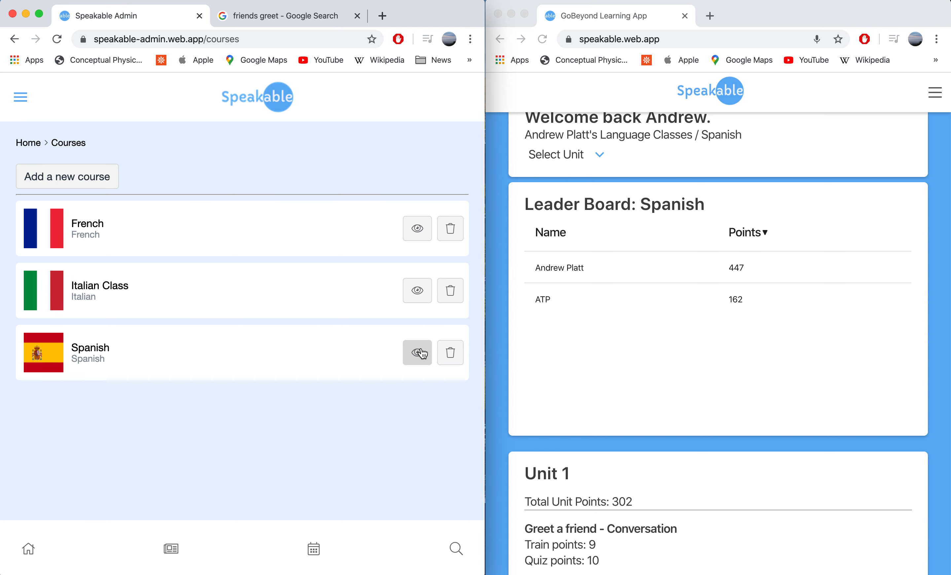
# Open the Spanish course and examine its join code together with the institution code
pyautogui.click(414, 351)
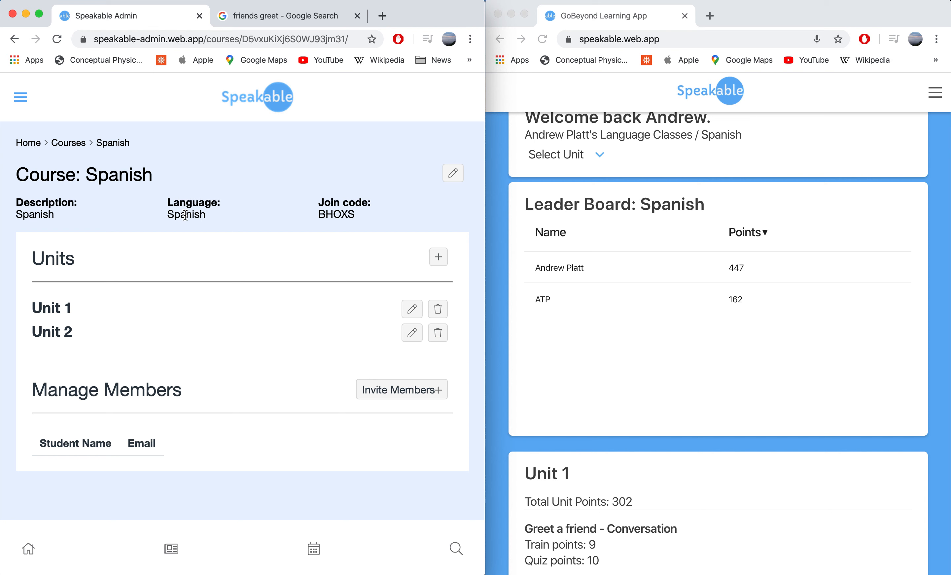
pyautogui.moveTo(364, 217); pyautogui.dragTo(318, 202)
pyautogui.click(321, 216)
pyautogui.click(20, 97)
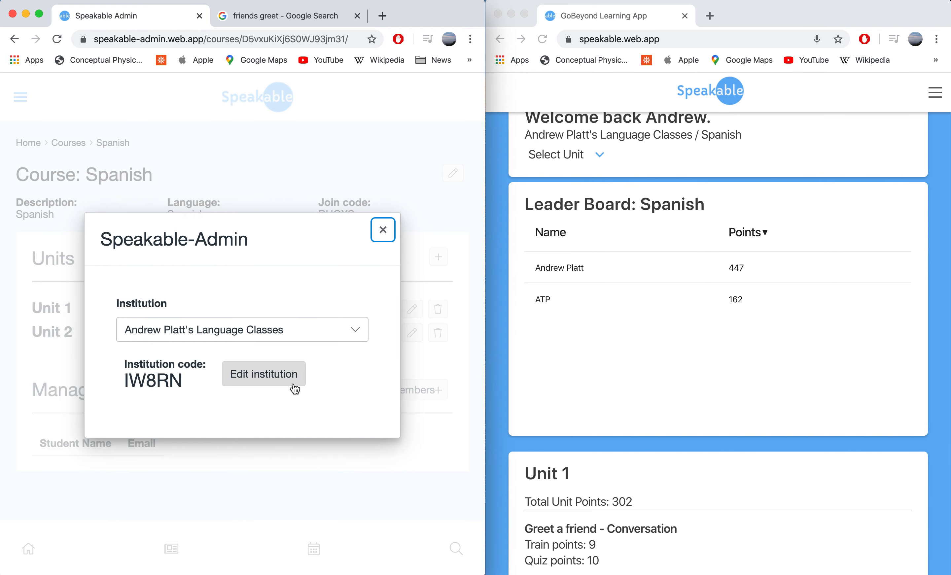
pyautogui.moveTo(193, 383); pyautogui.dragTo(126, 375)
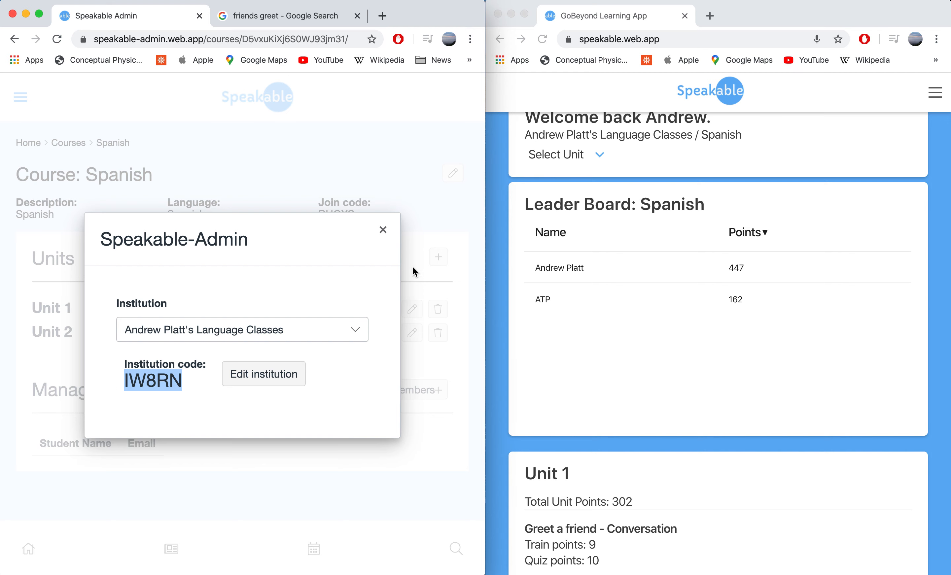
pyautogui.click(383, 229)
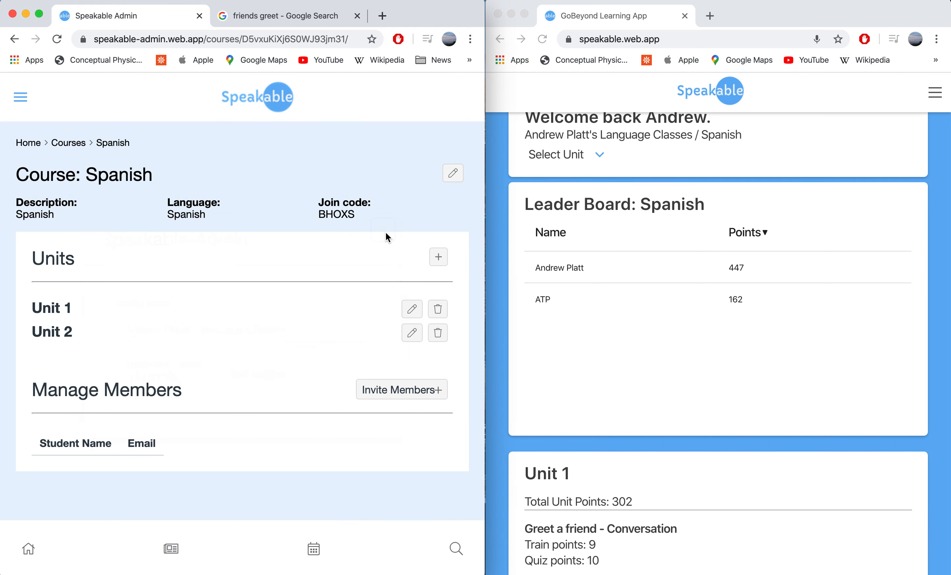
pyautogui.moveTo(375, 216); pyautogui.dragTo(319, 216)
pyautogui.click(270, 263)
# Add a unit named "Unit 3" to the Spanish course
pyautogui.click(438, 257)
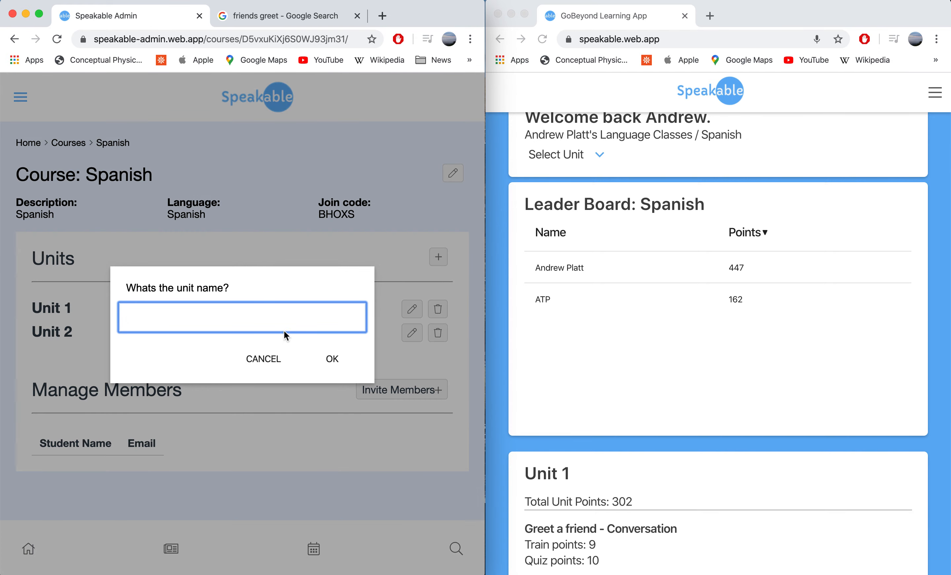
pyautogui.write('Unit 3')
pyautogui.click(331, 358)
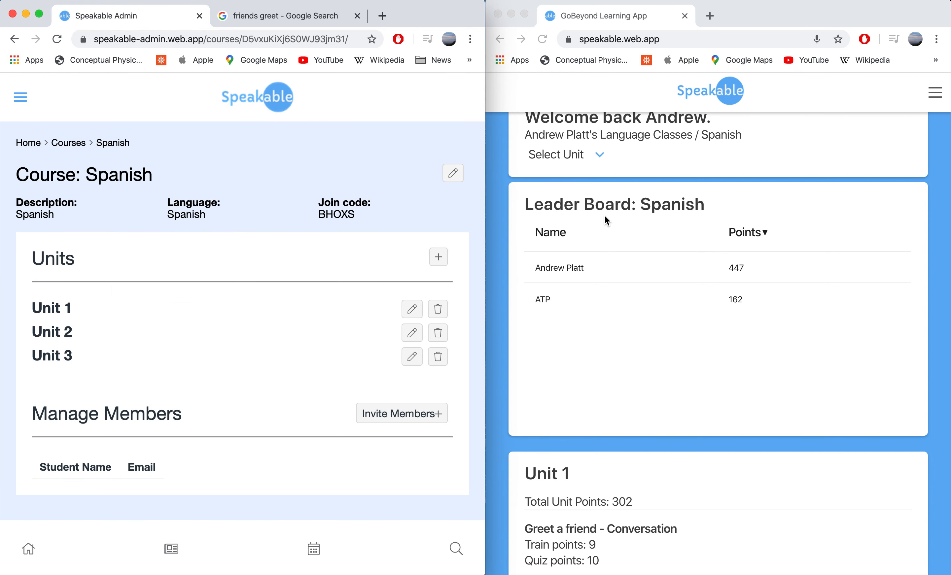
# Switch to the student app and check which units can be selected in the Spanish course
pyautogui.click(578, 155)
pyautogui.click(587, 156)
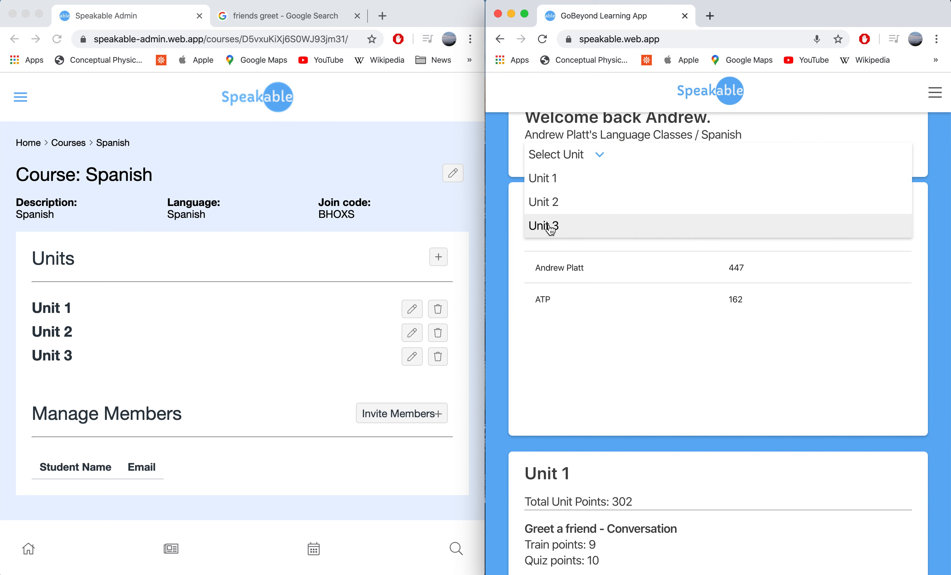
pyautogui.click(585, 155)
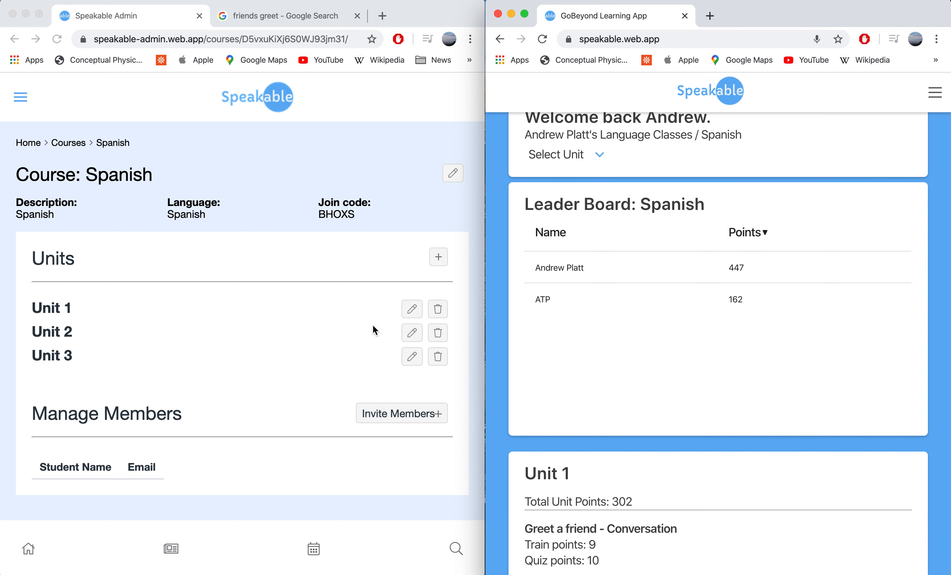
# Switch back to Speakable Admin, open Unit 1 for editing, and expand its Greetings Flashcards set
pyautogui.click(266, 315)
pyautogui.click(416, 310)
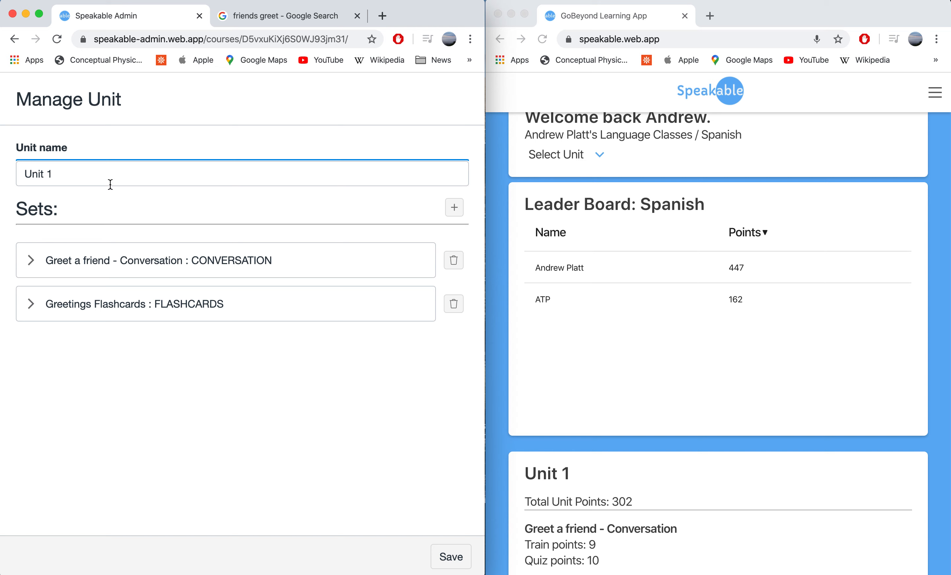
pyautogui.scroll(-5, 550, 411)
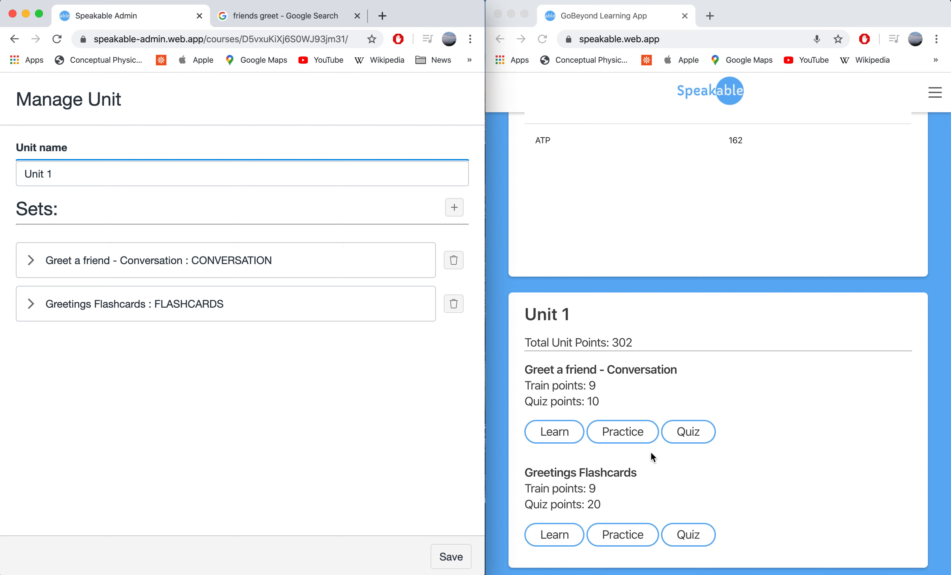
pyautogui.click(31, 304)
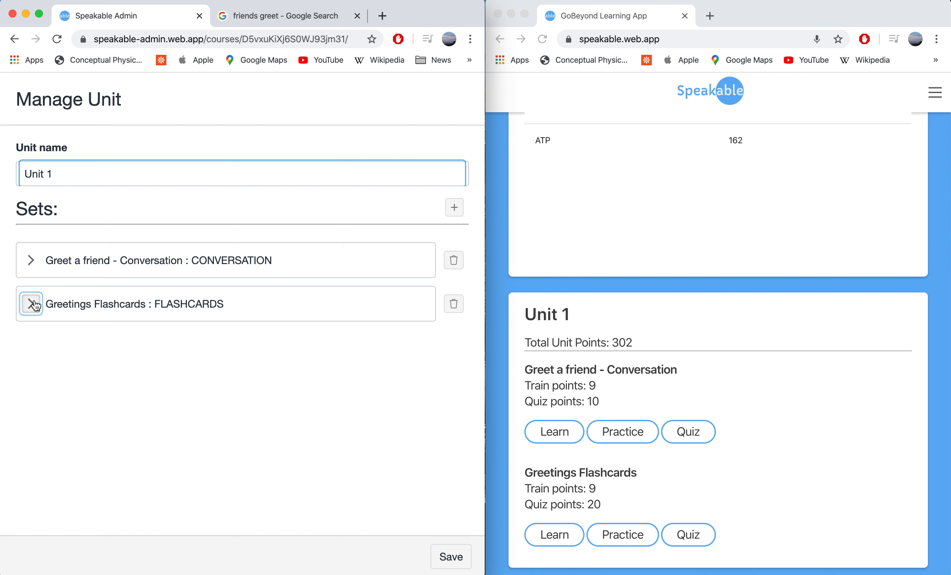
pyautogui.scroll(-2, 172, 382)
pyautogui.scroll(-2, 172, 380)
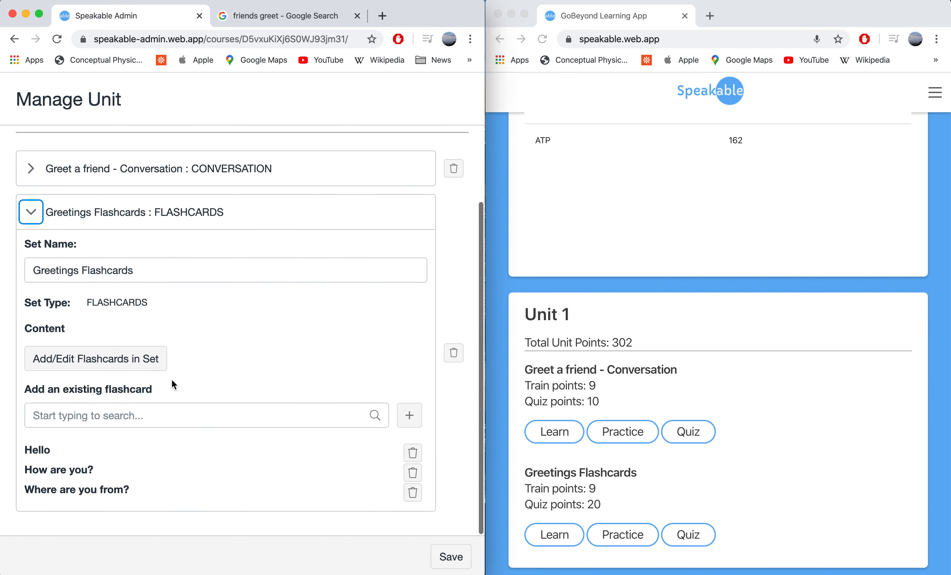
# Rename the Greetings Flashcards set as "Greeting a Friend Flashcards"
pyautogui.click(156, 273)
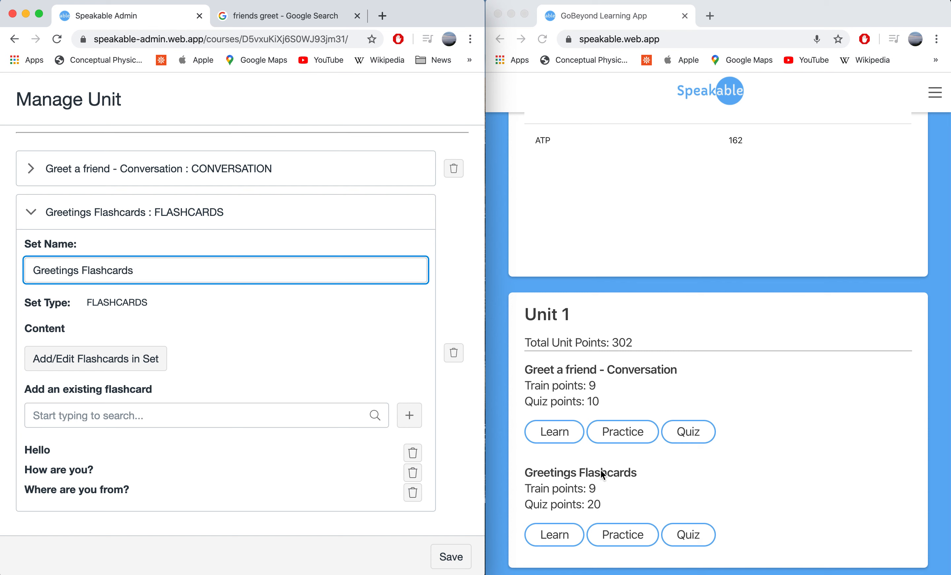
pyautogui.click(82, 271)
pyautogui.press('BackSpace')
pyautogui.press('BackSpace')
pyautogui.write('a Friend')
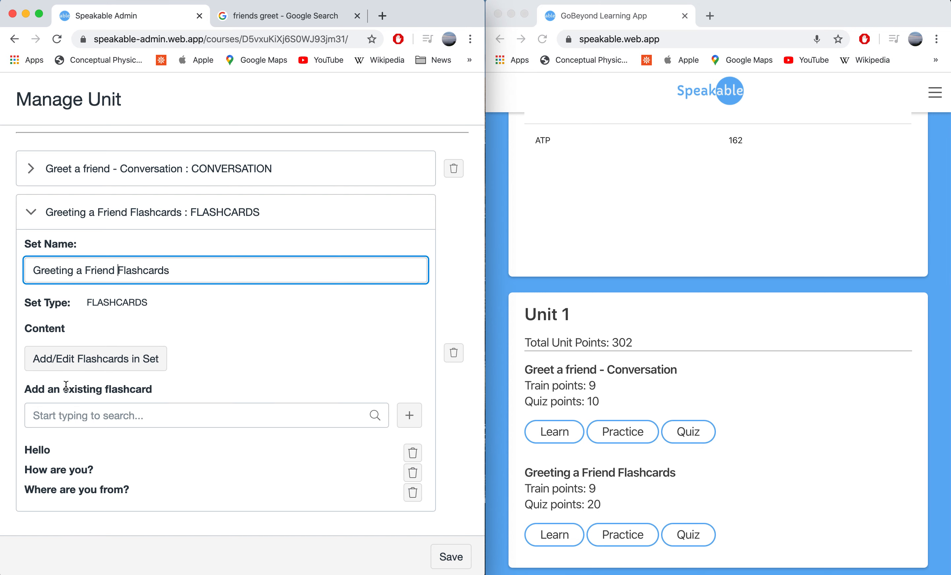
# Examine the list of existing flashcards that can be added to the set, and close it
pyautogui.click(92, 418)
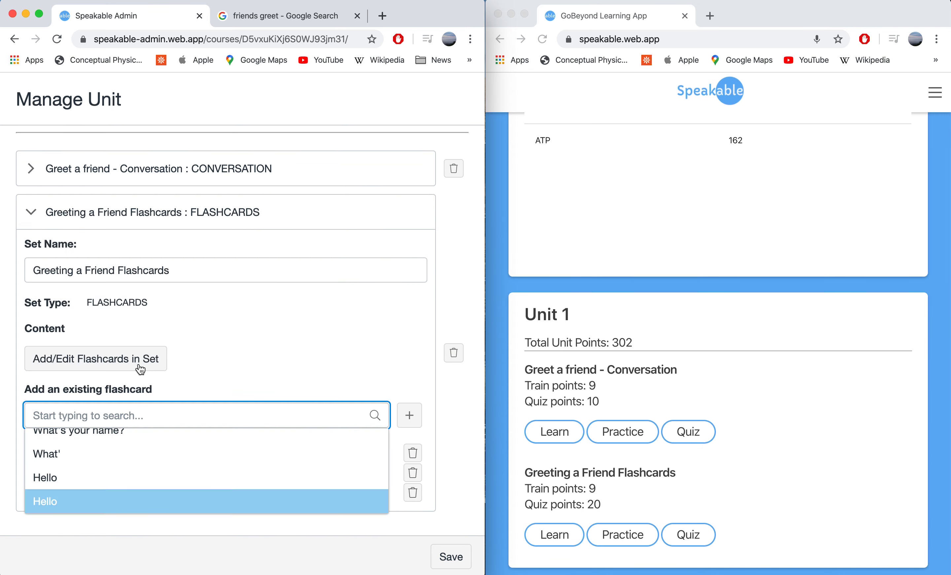
pyautogui.scroll(-3, 129, 460)
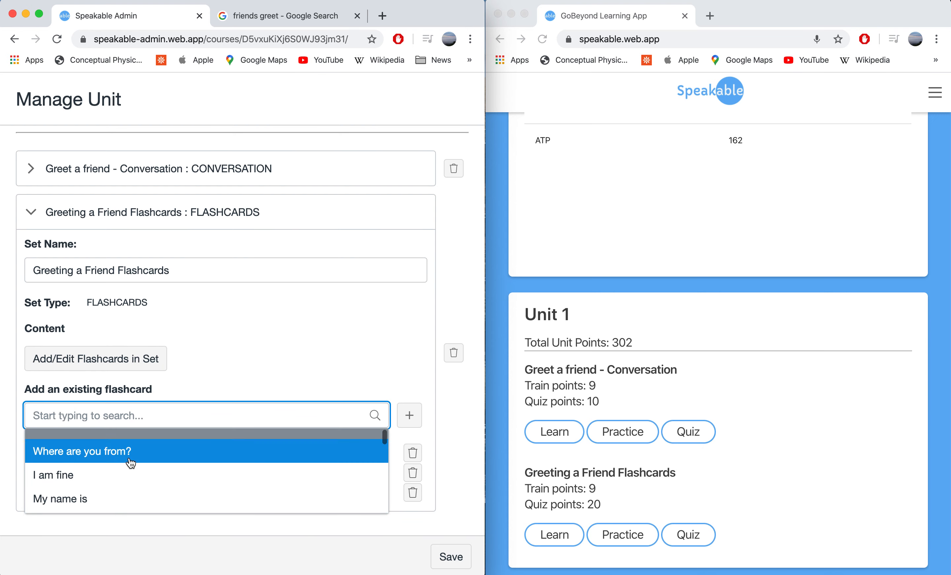
pyautogui.scroll(-5, 131, 462)
pyautogui.scroll(4, 129, 461)
pyautogui.click(229, 364)
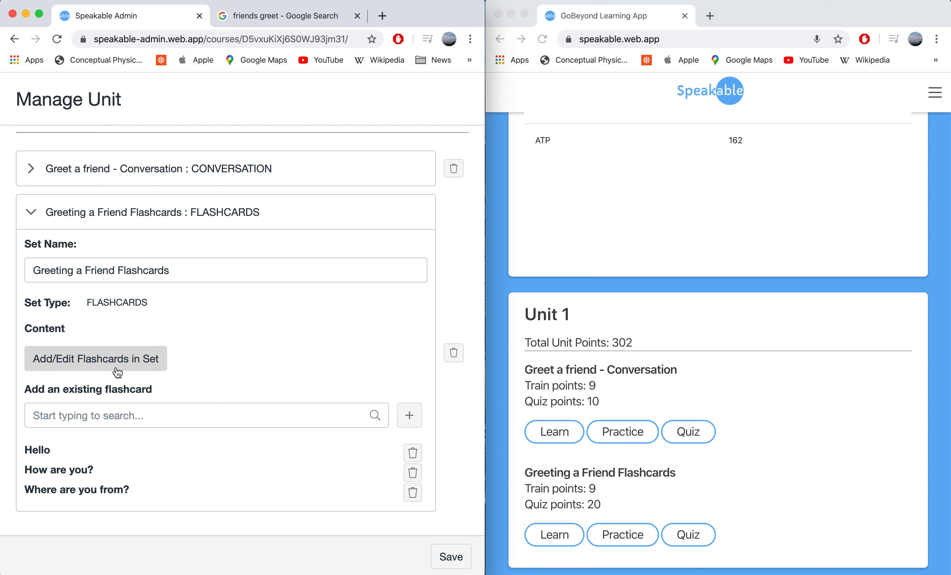
# Open the set's flashcards for editing and start Greeting a Friend Flashcards in Learn mode in the student app
pyautogui.click(86, 372)
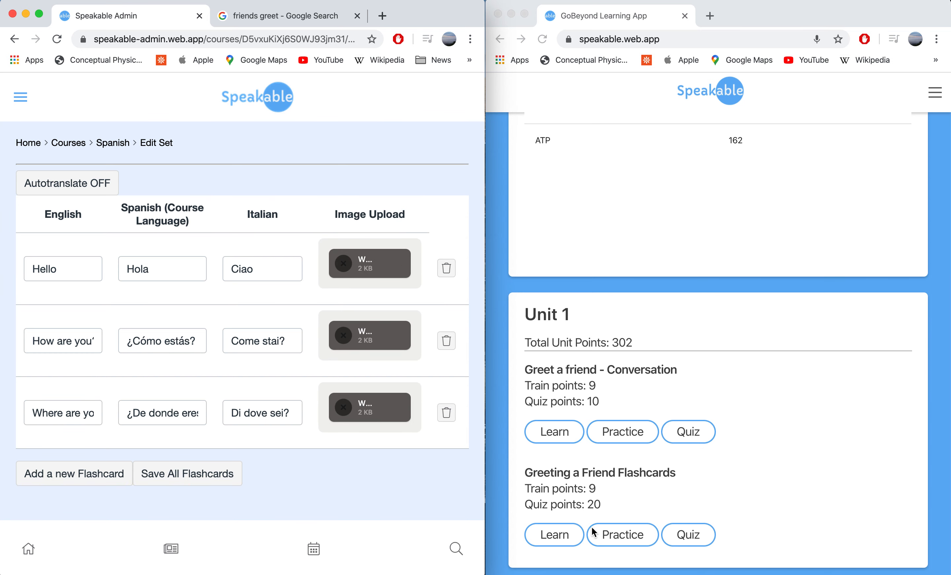
pyautogui.click(560, 537)
pyautogui.click(560, 537)
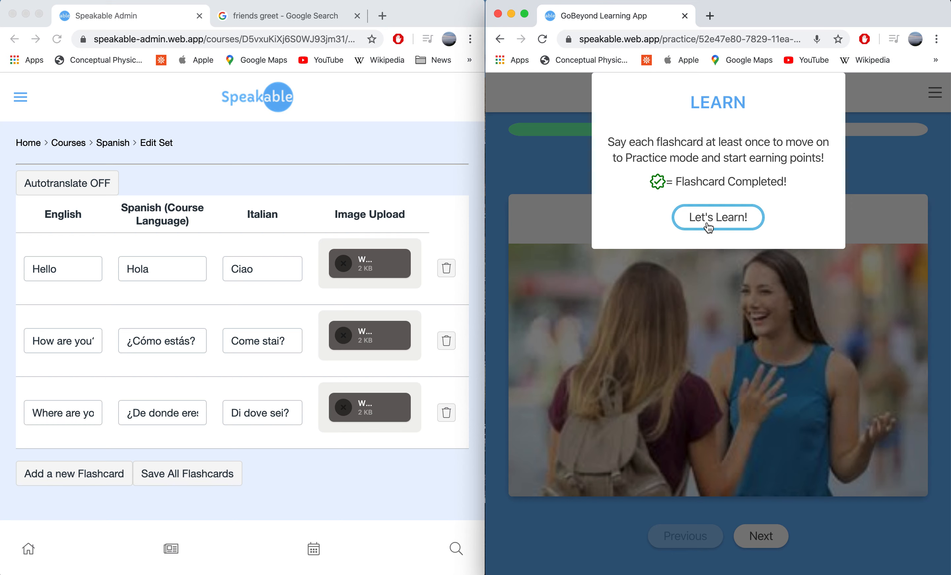
pyautogui.click(709, 228)
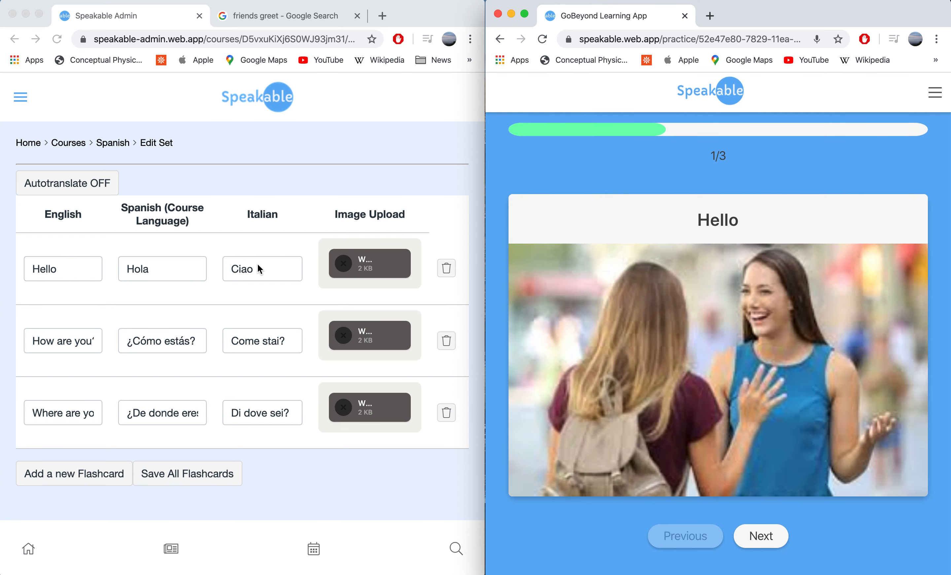
# Advance to the second flashcard in the student app and set the learner's own language to Italian
pyautogui.click(770, 537)
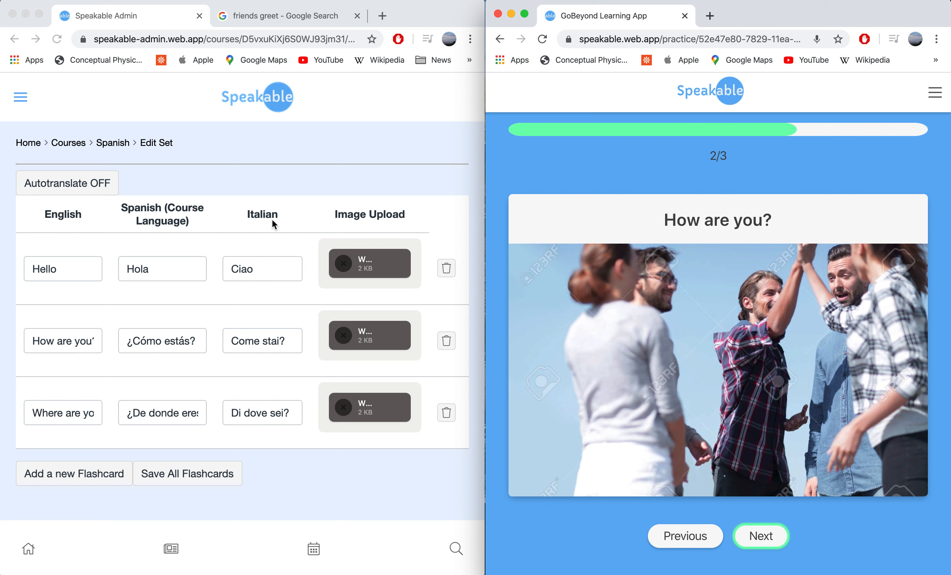
pyautogui.click(235, 204)
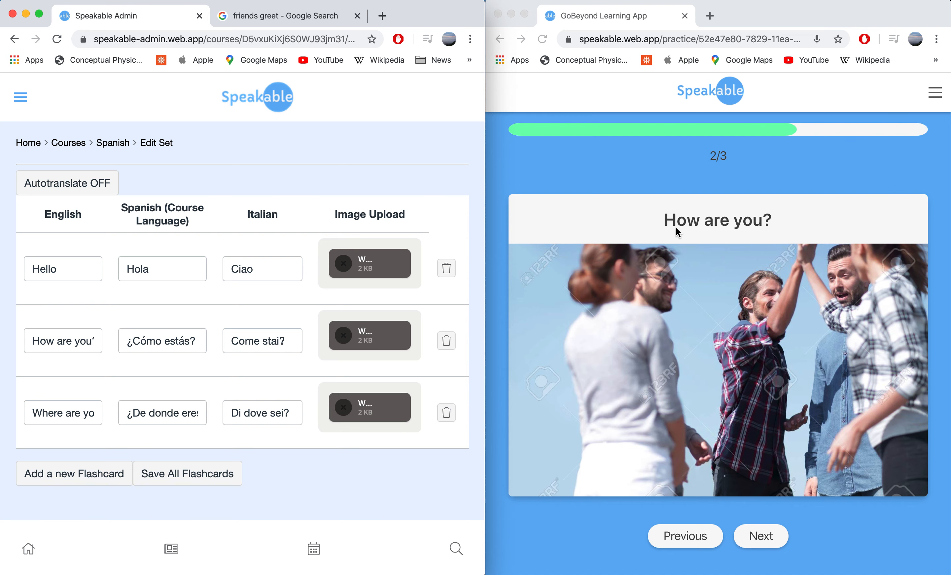
pyautogui.click(934, 93)
pyautogui.click(934, 95)
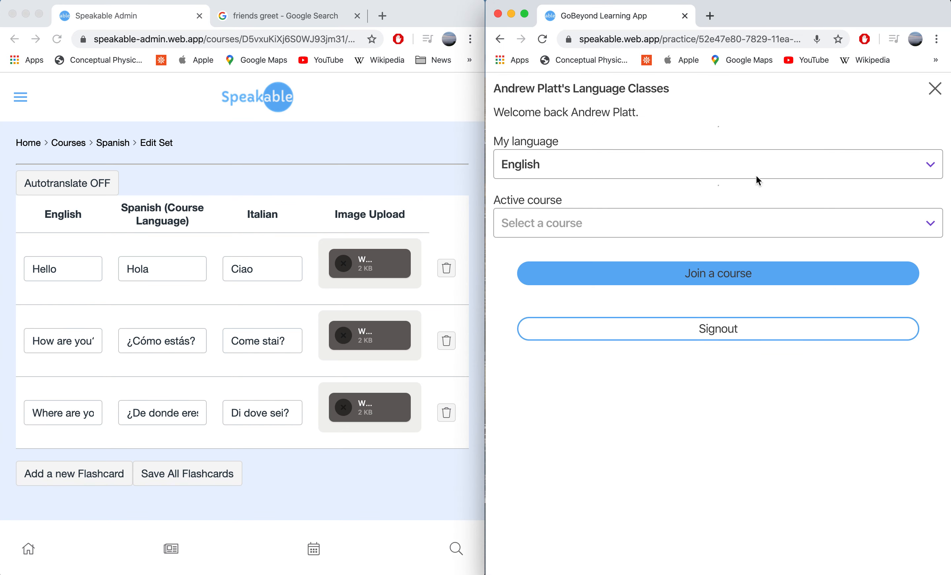
pyautogui.click(756, 164)
pyautogui.click(715, 237)
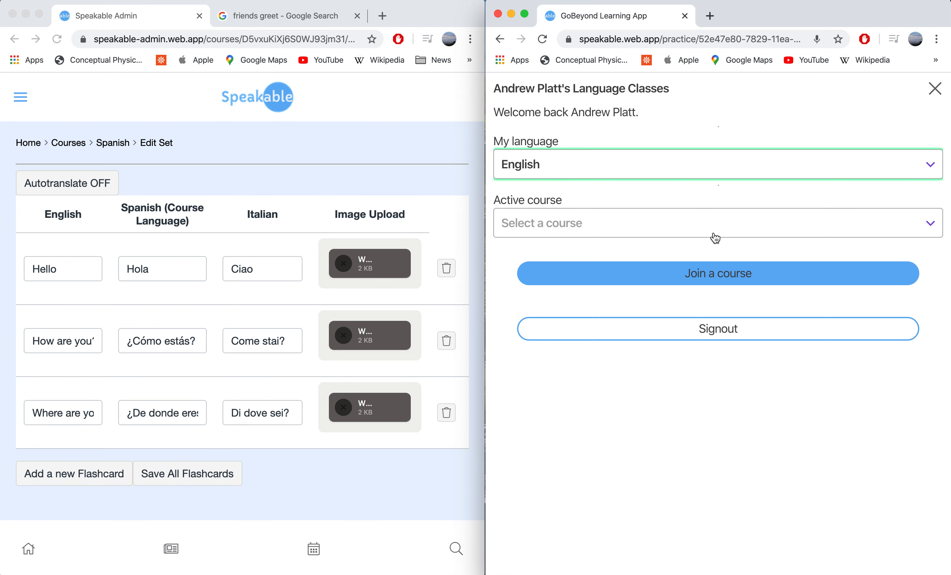
pyautogui.click(933, 91)
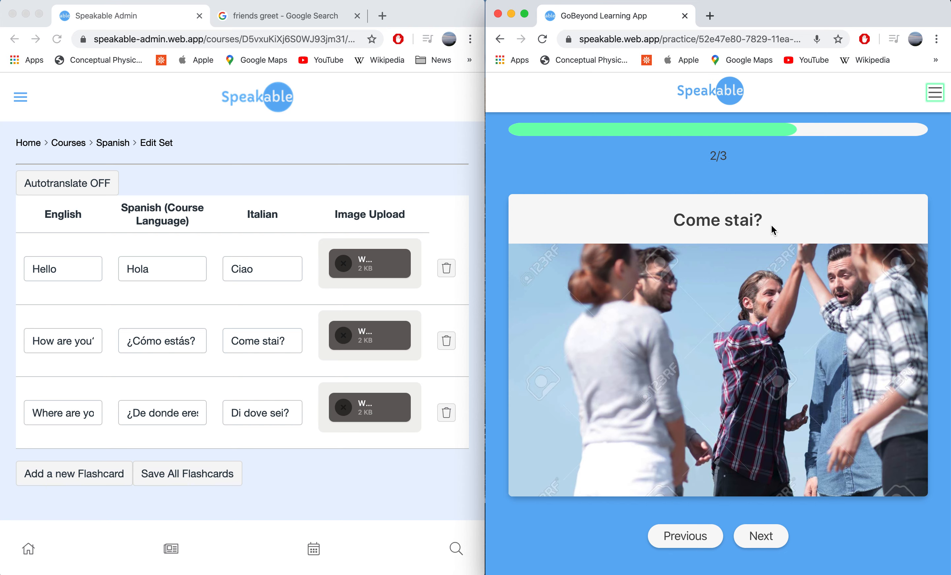
# Flip the second flashcard to its Spanish side and back, and return to the first flashcard
pyautogui.click(719, 265)
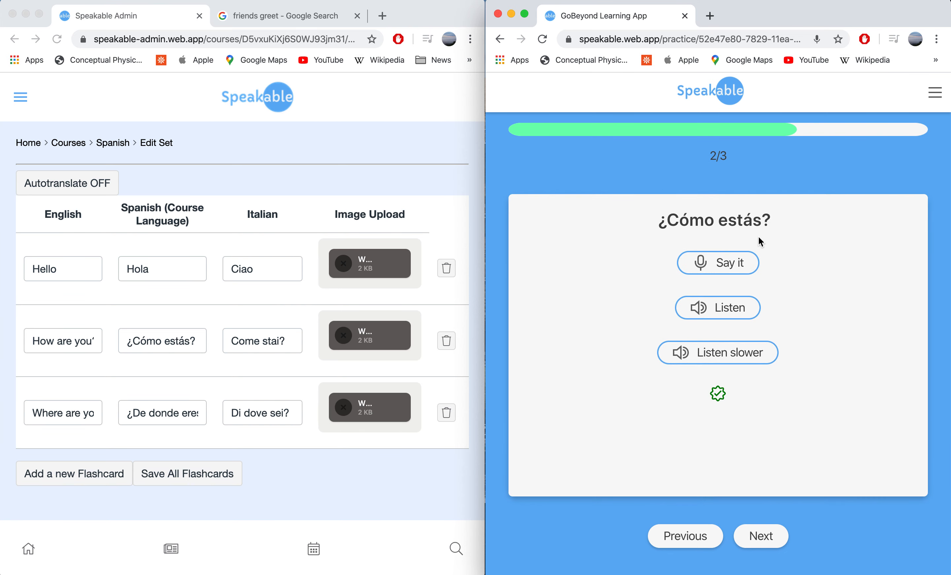
pyautogui.click(759, 241)
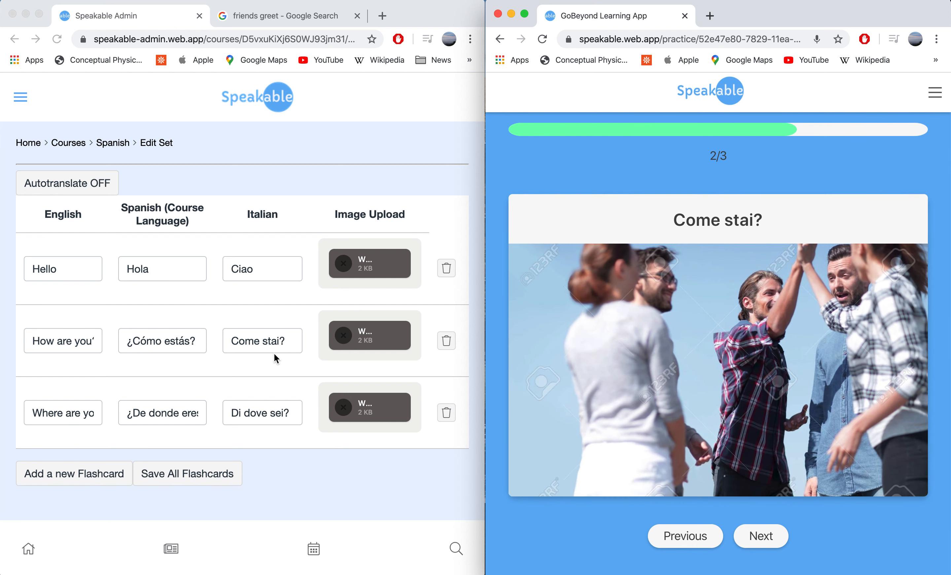
pyautogui.click(286, 339)
pyautogui.click(703, 538)
pyautogui.click(671, 535)
pyautogui.click(684, 403)
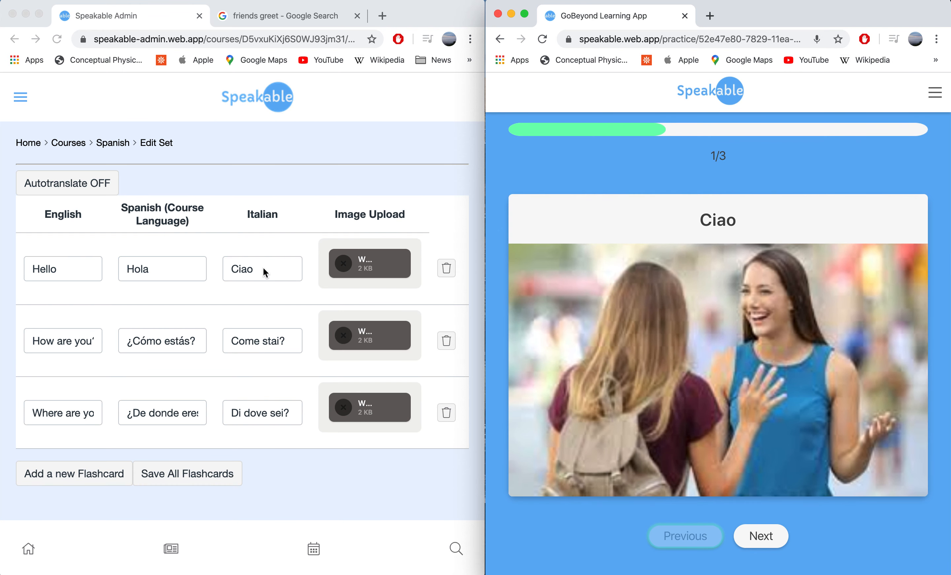
# Compare the first flashcard's prompt with its Italian and English entries in the set's flashcard editor
pyautogui.click(263, 270)
pyautogui.moveTo(254, 269); pyautogui.dragTo(232, 268)
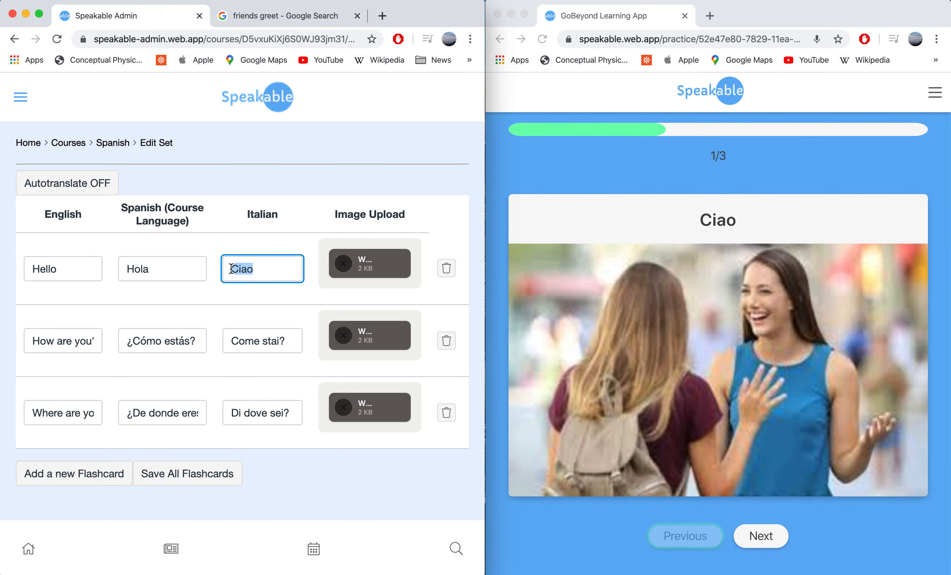
pyautogui.click(297, 271)
pyautogui.moveTo(83, 270); pyautogui.dragTo(29, 269)
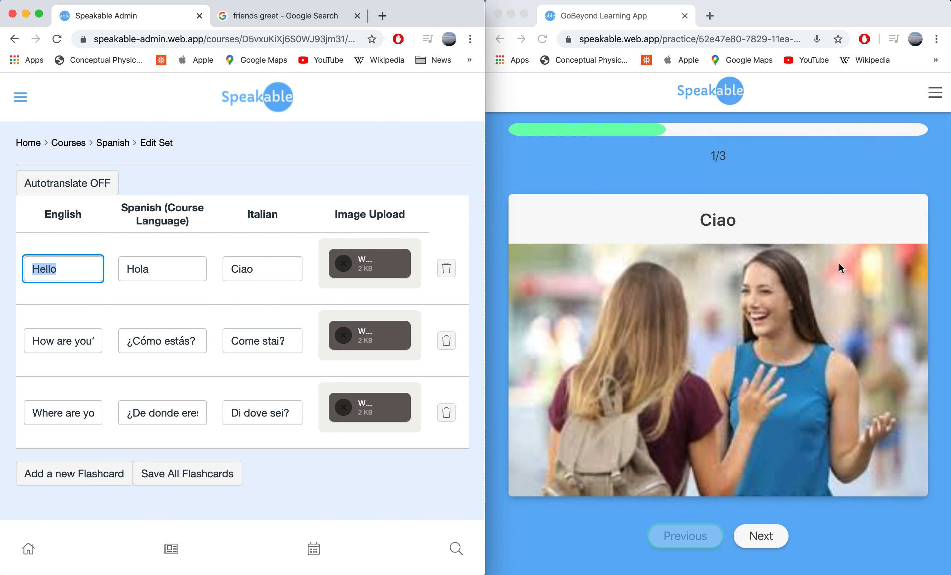
# Set the learner's own language to English in the student app and return to the flashcard
pyautogui.click(937, 104)
pyautogui.click(934, 94)
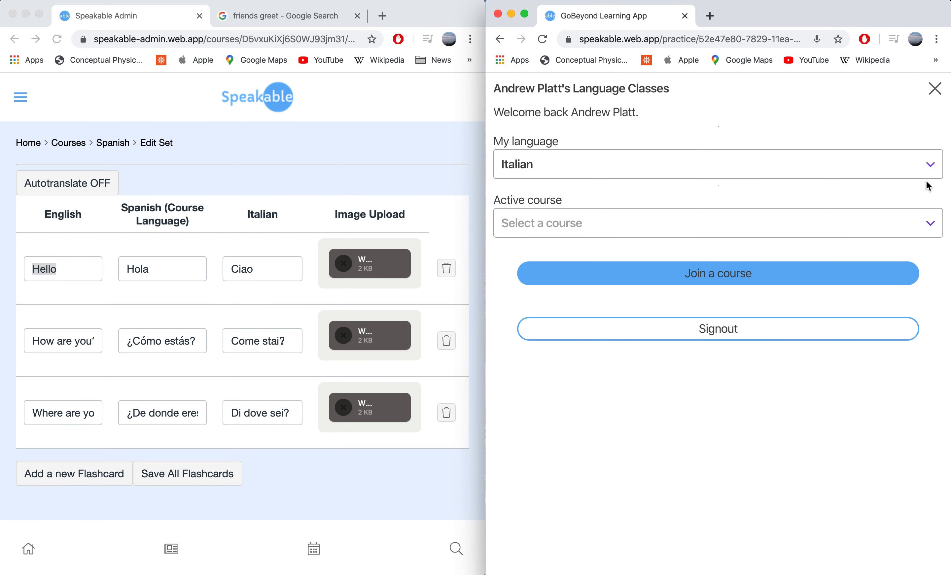
pyautogui.click(929, 173)
pyautogui.click(902, 186)
pyautogui.click(934, 95)
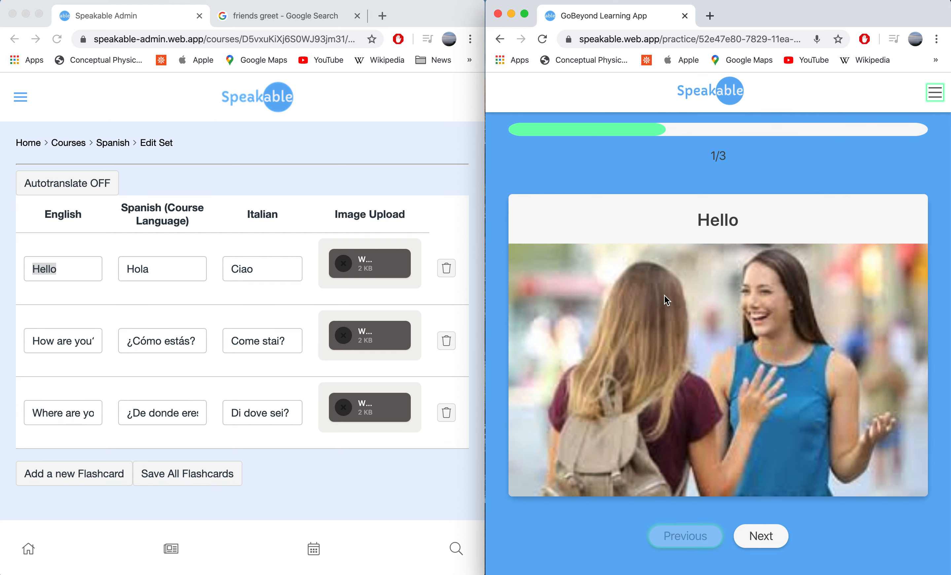
# Change the first flashcard's English text to "How are you?" and check both sides of the card in the student app
pyautogui.click(65, 270)
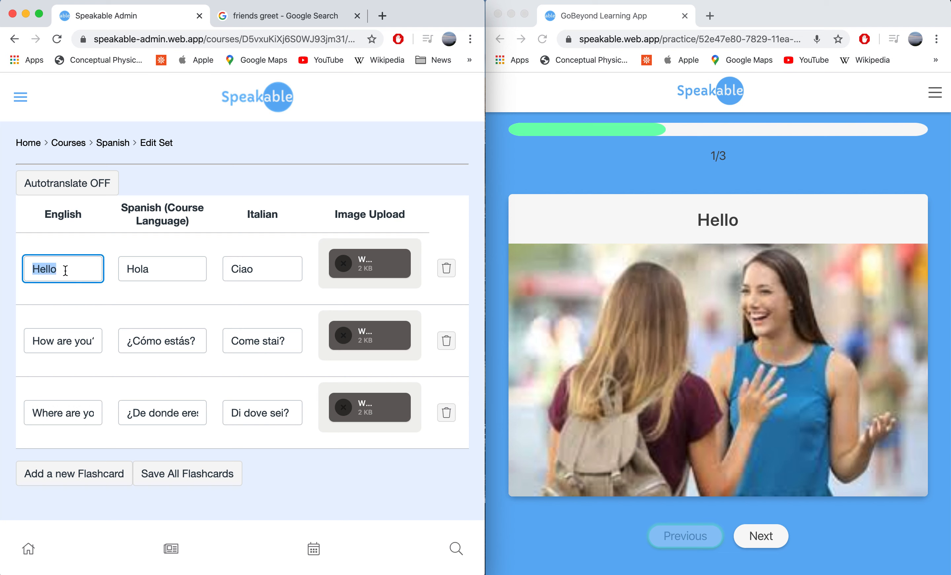
pyautogui.write('How are you?')
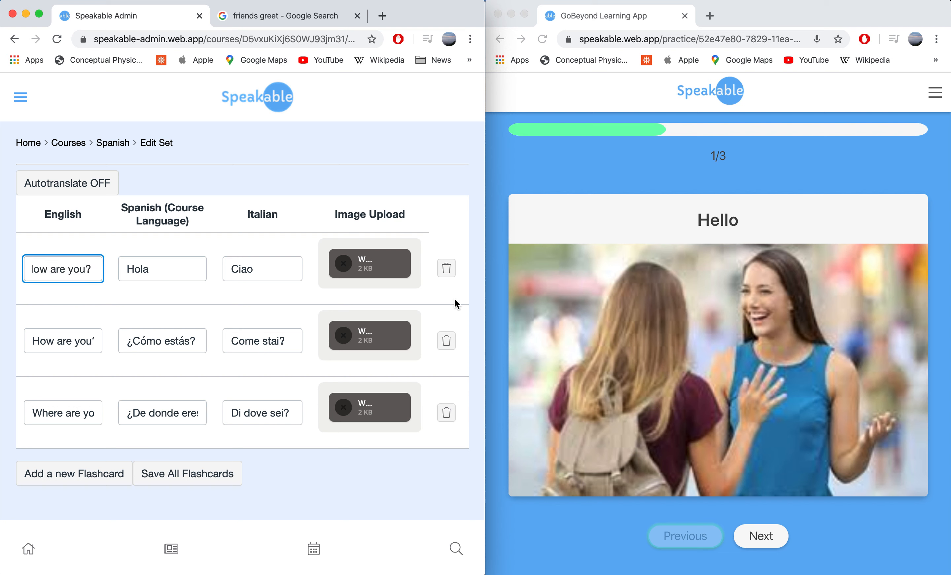
pyautogui.click(199, 274)
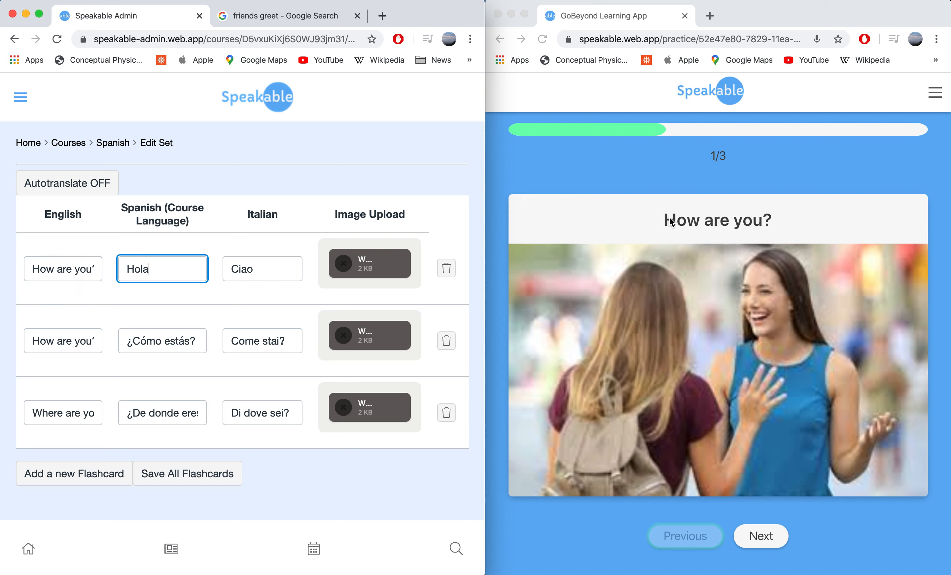
pyautogui.click(769, 238)
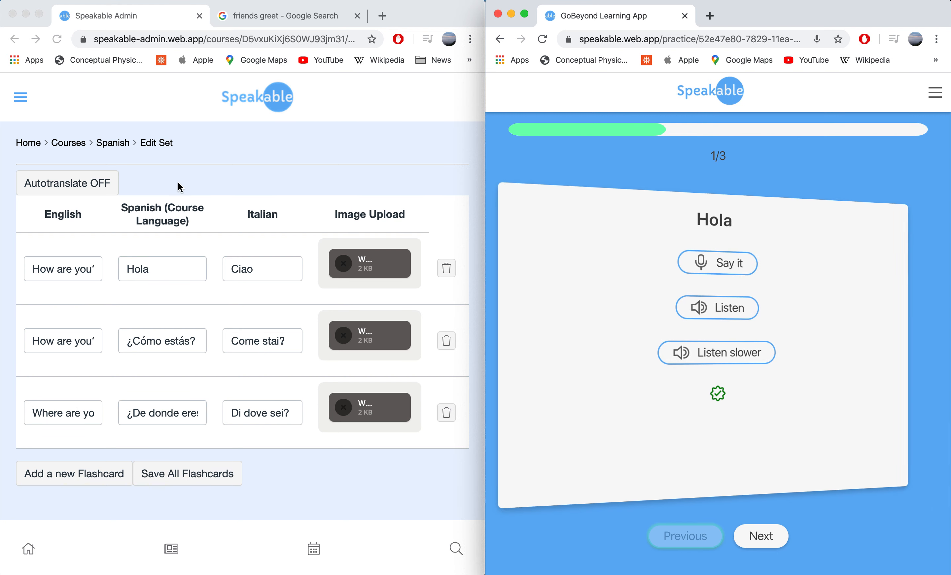
pyautogui.click(577, 326)
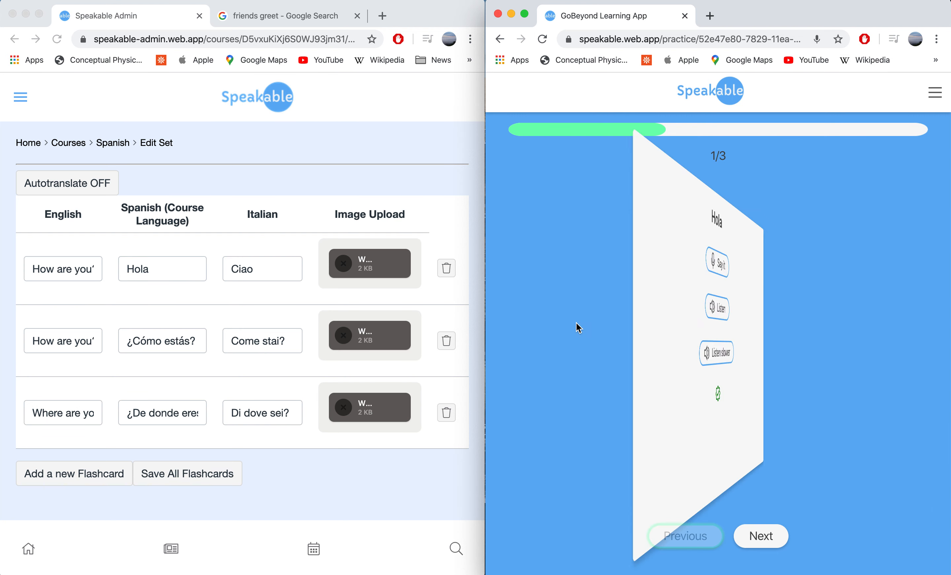
# Change the first flashcard's English text to "Como estas?" in the flashcard editor
pyautogui.click(80, 269)
pyautogui.tripleClick(80, 266)
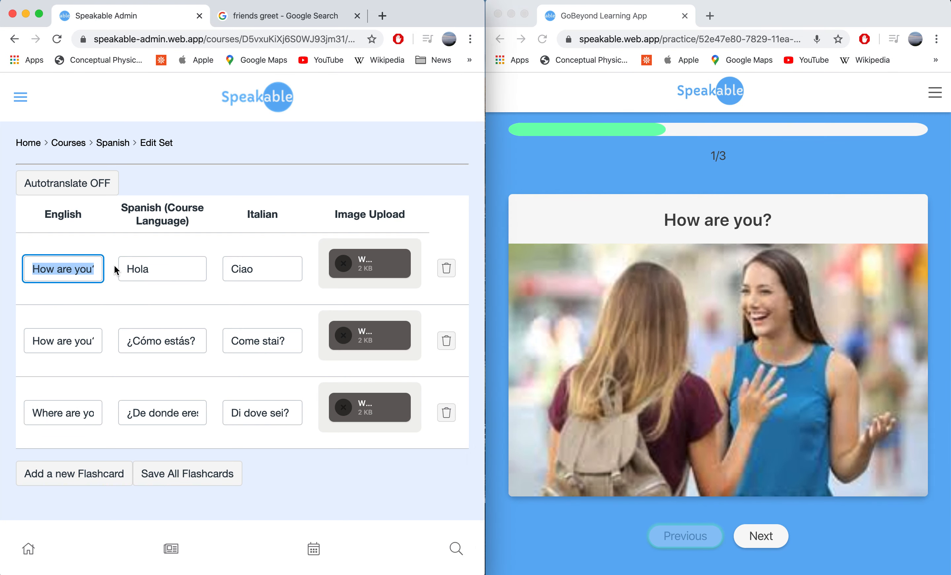
pyautogui.write('Como estas?')
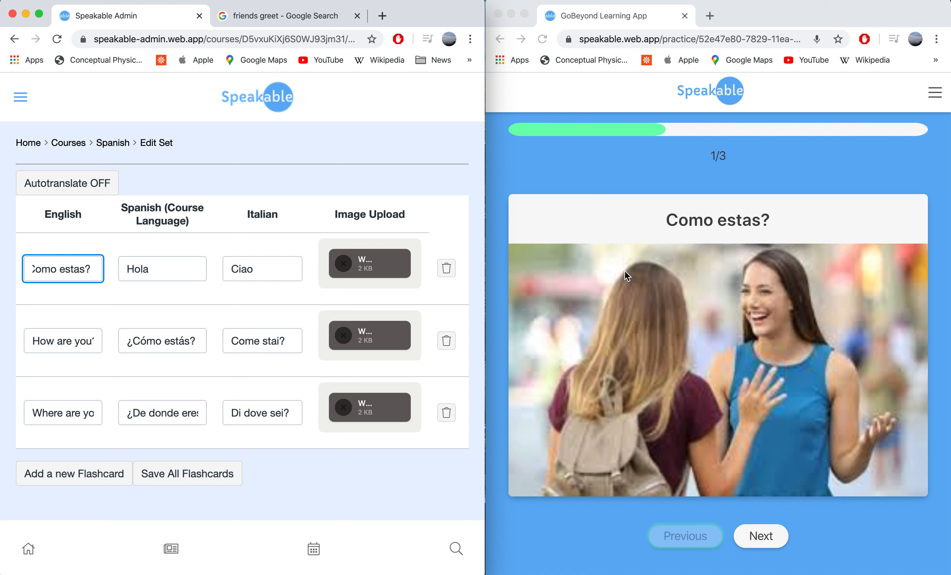
pyautogui.click(634, 319)
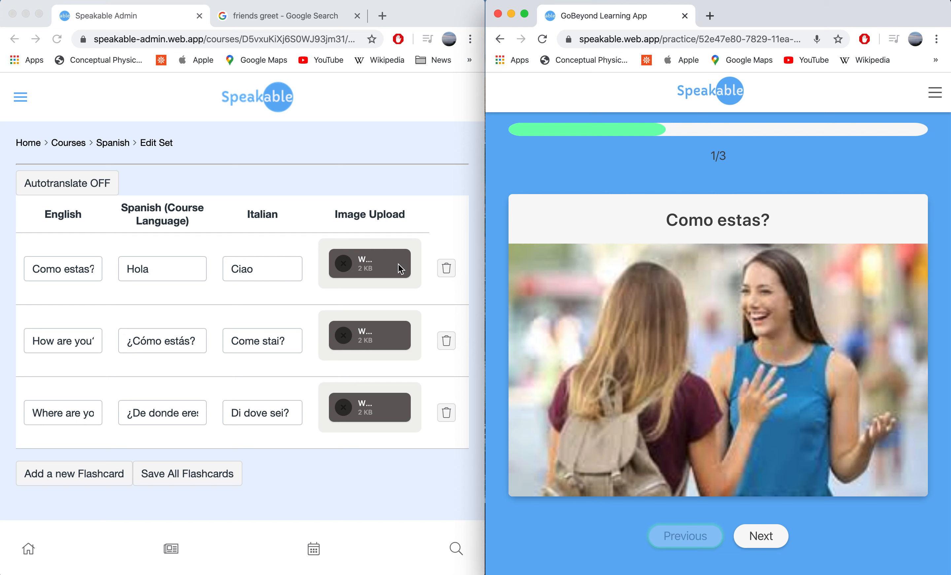
pyautogui.click(284, 448)
# Add a new flashcard to the set and turn on autotranslation from English to All Languages
pyautogui.click(76, 479)
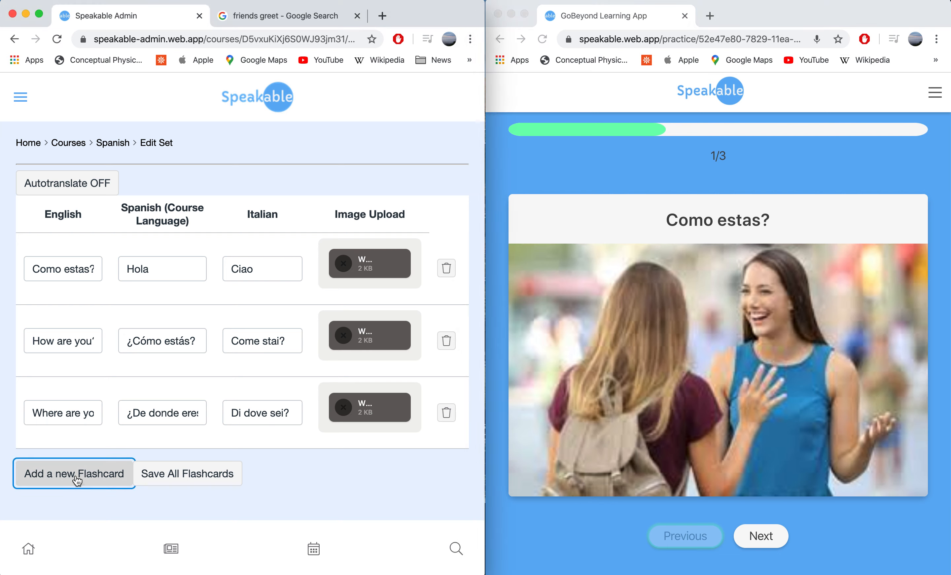
pyautogui.scroll(-3, 116, 418)
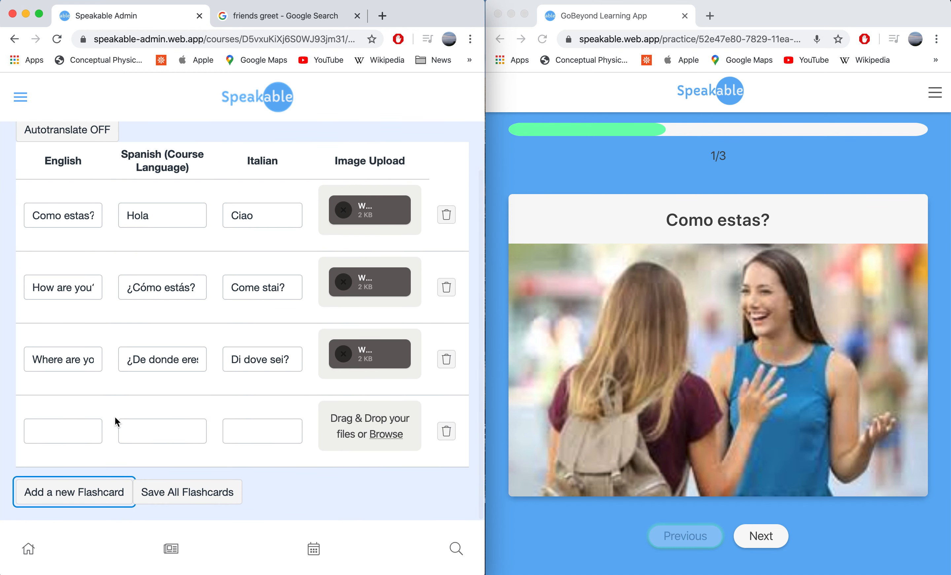
pyautogui.scroll(2, 115, 417)
pyautogui.click(64, 160)
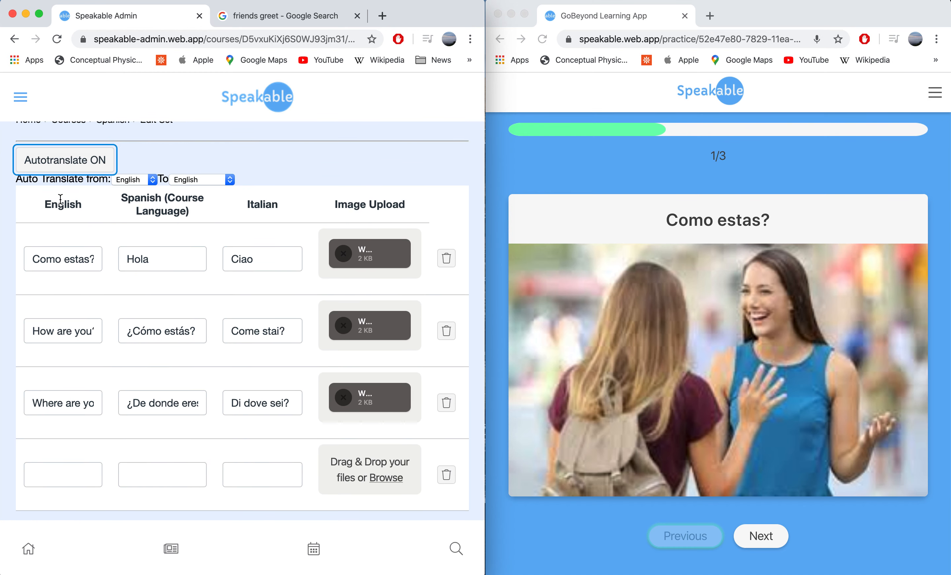
pyautogui.scroll(-1, 81, 382)
pyautogui.scroll(1, 82, 383)
pyautogui.click(144, 155)
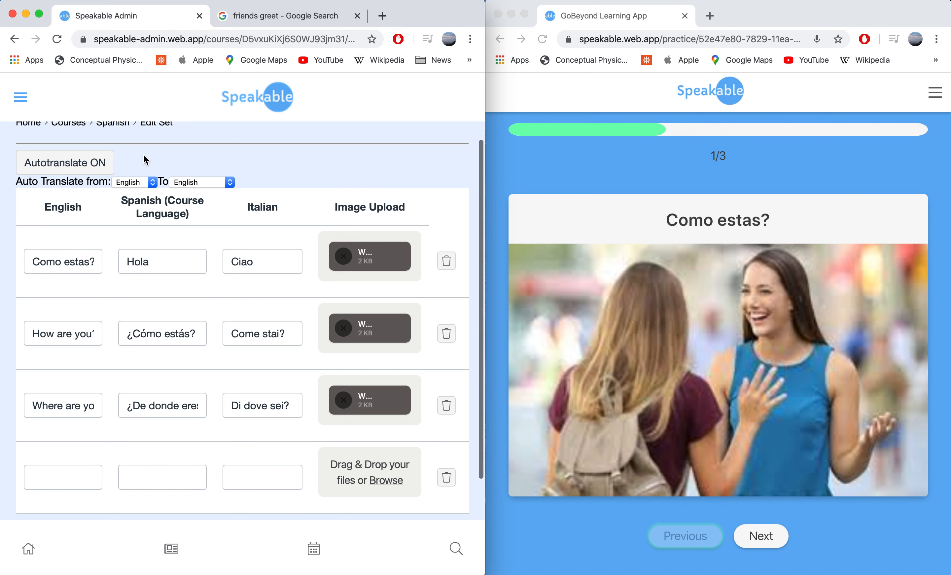
pyautogui.click(185, 184)
pyautogui.click(185, 216)
# Enter "My name is" and the teacher's first name as the new flashcard's English text, and review its Spanish translation
pyautogui.click(65, 480)
pyautogui.scroll(-2, 65, 479)
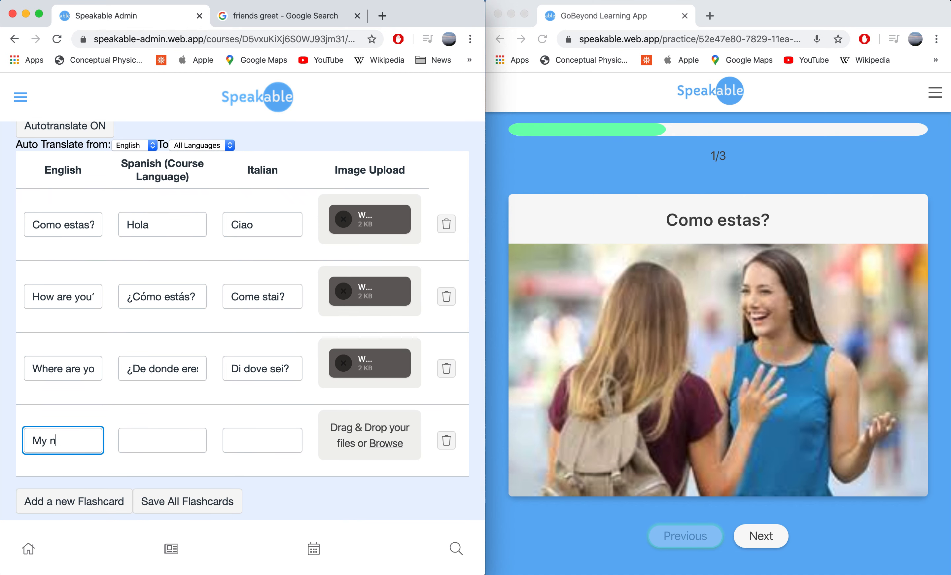
pyautogui.write('My name is Andrew')
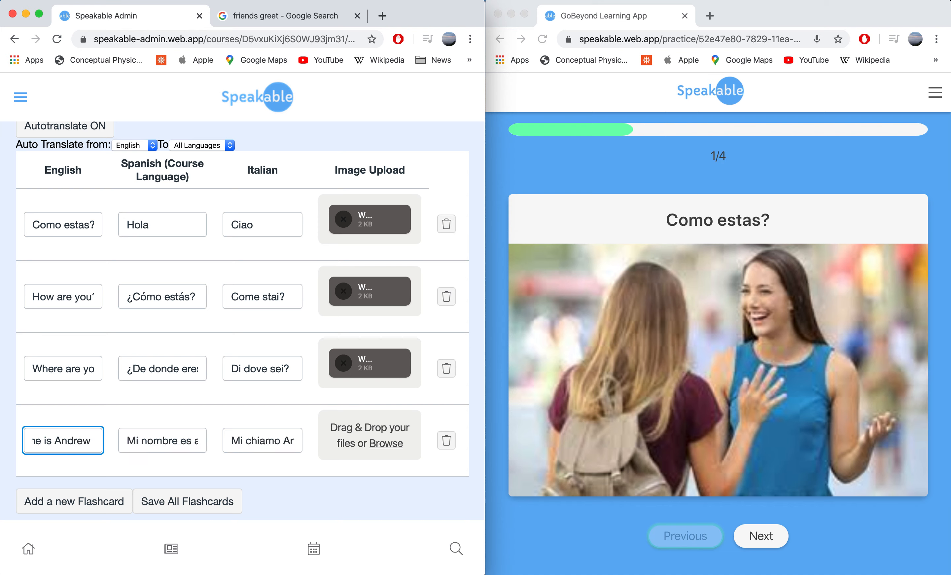
pyautogui.moveTo(142, 440); pyautogui.dragTo(224, 446)
pyautogui.click(163, 440)
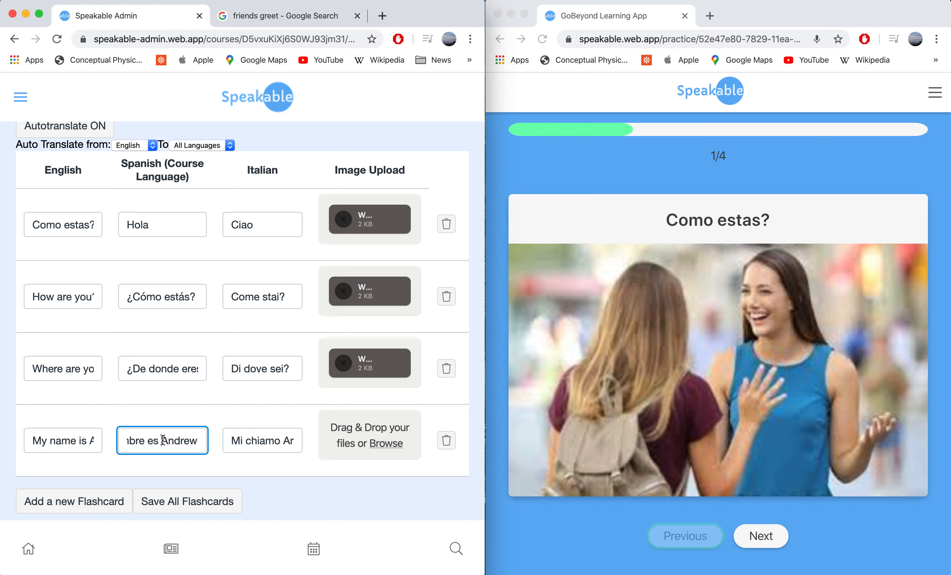
pyautogui.hscroll(1, 163, 440)
pyautogui.hscroll(1, 233, 439)
pyautogui.hscroll(-1, 232, 439)
# Advance to the fourth flashcard in the student app and flip it to its Spanish side
pyautogui.click(759, 535)
pyautogui.click(761, 536)
pyautogui.click(764, 537)
pyautogui.click(766, 538)
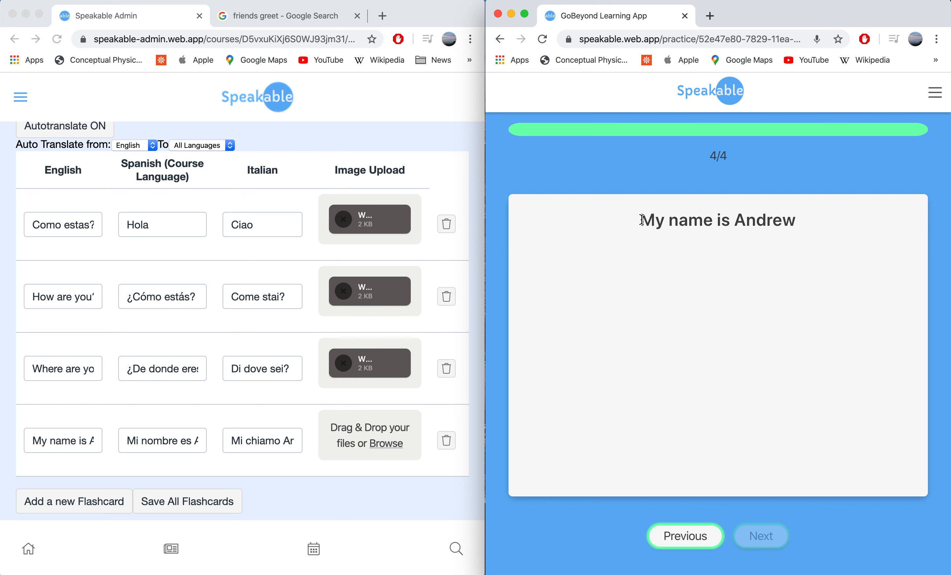
pyautogui.click(710, 319)
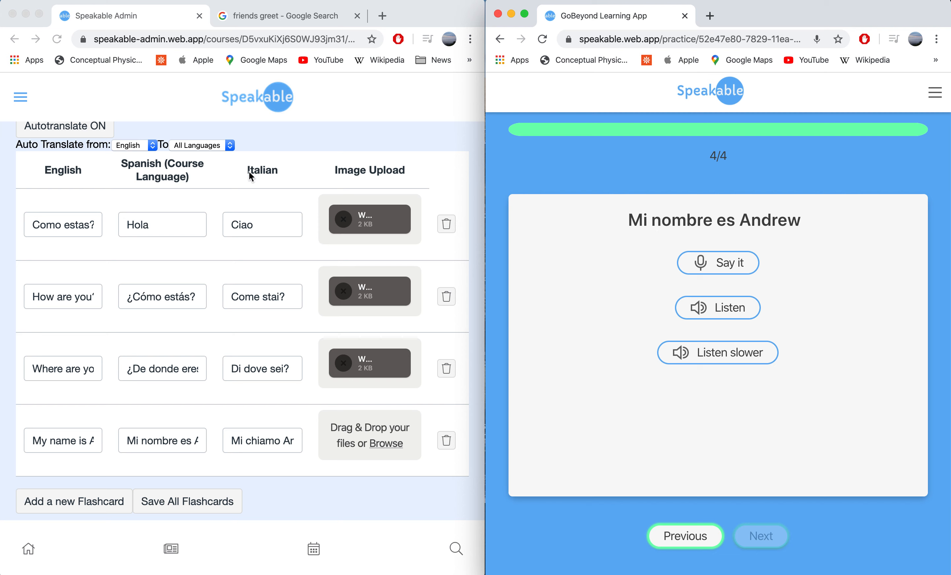
# Review the new flashcard's Italian translation and save all flashcards in the set
pyautogui.click(259, 441)
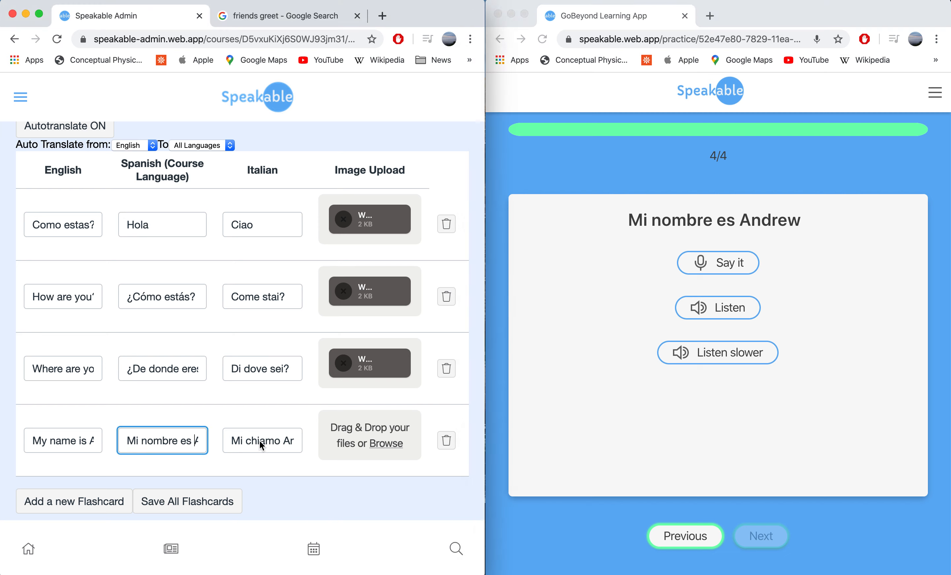
pyautogui.moveTo(231, 439); pyautogui.dragTo(315, 440)
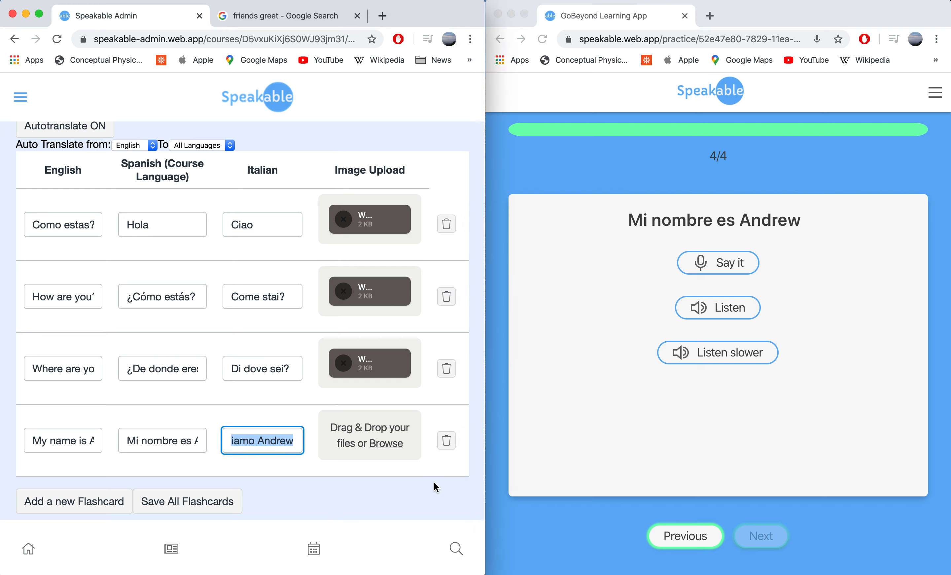
pyautogui.click(271, 468)
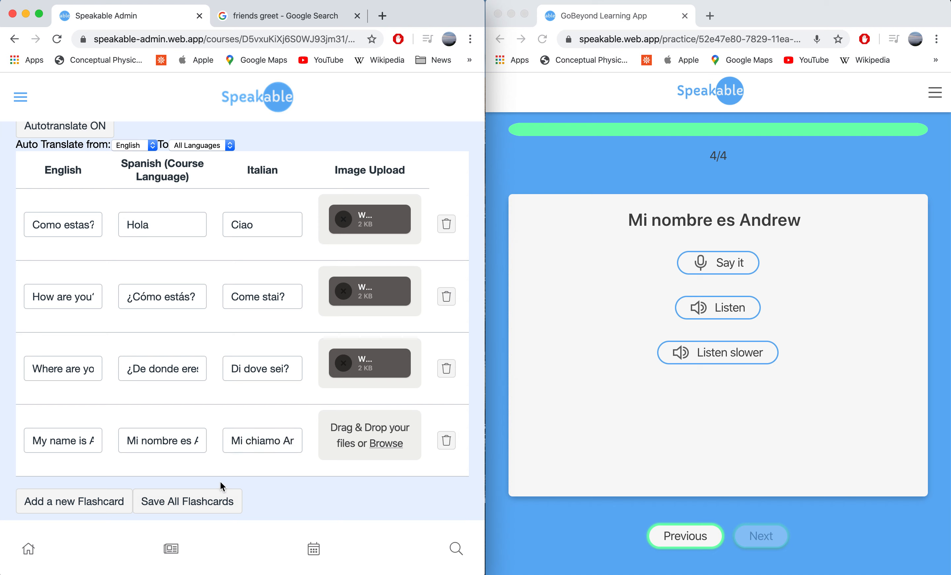
pyautogui.click(205, 503)
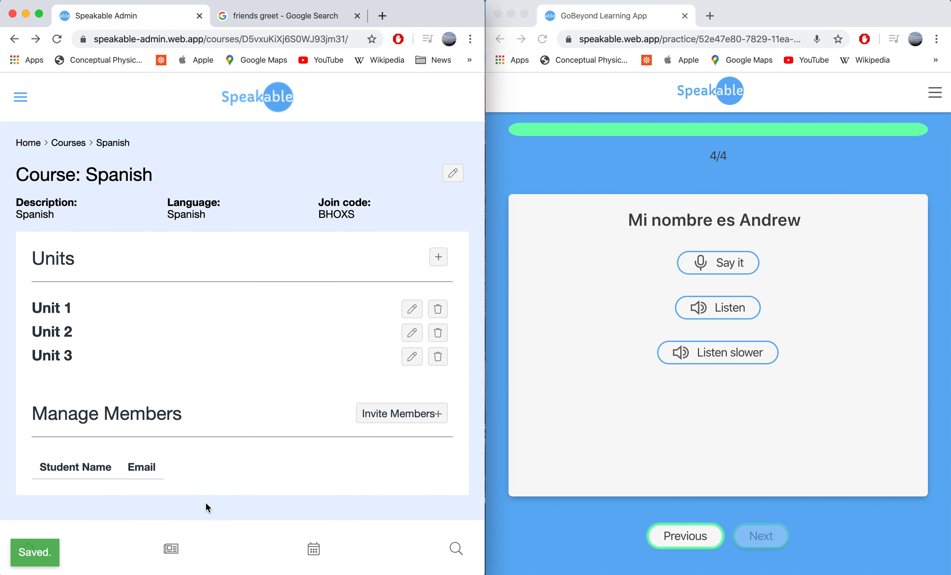
# Open Unit 1 for editing and expand Greeting a Friend Flashcards to review its flashcard list
pyautogui.click(411, 309)
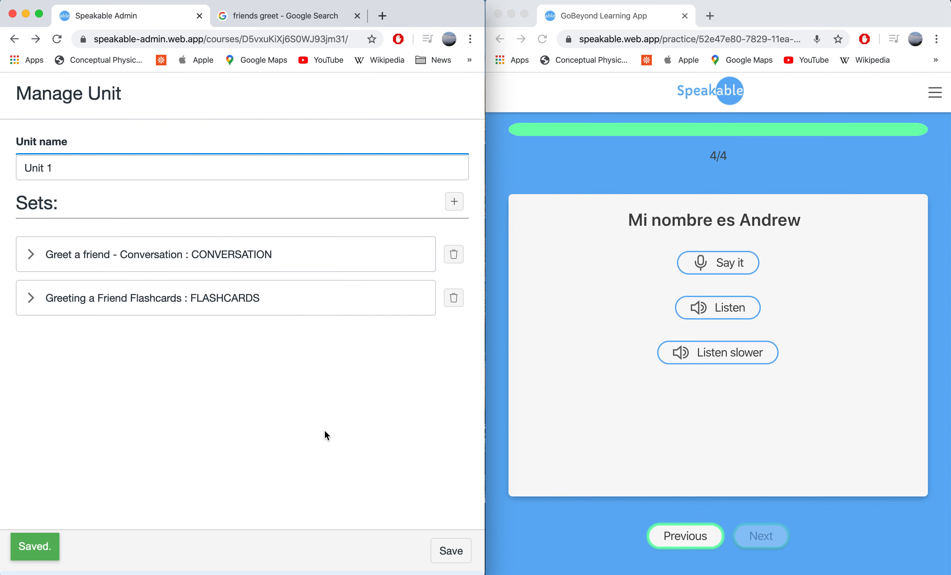
pyautogui.click(31, 304)
pyautogui.scroll(-3, 109, 406)
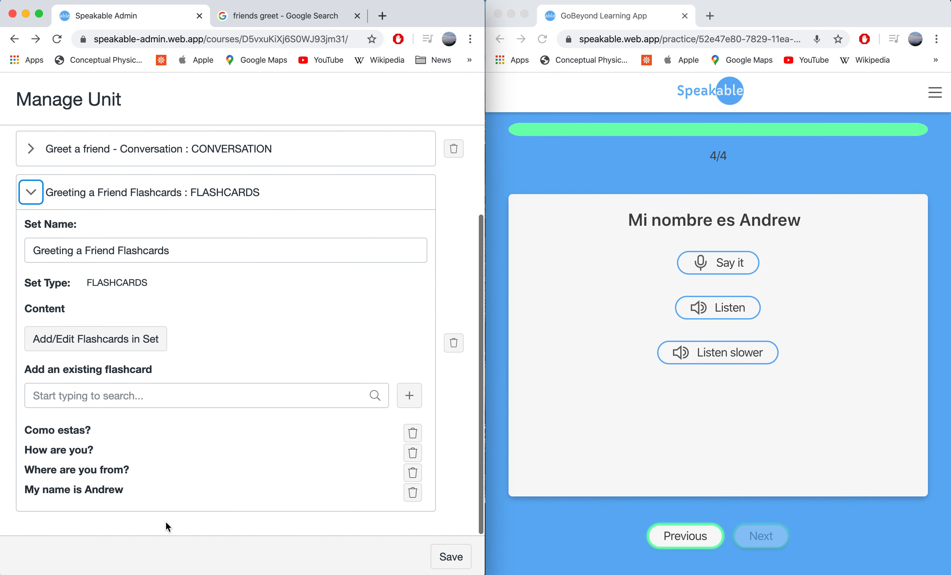
# Collapse the Greeting a Friend Flashcards set, save Unit 1 and return to the admin home page
pyautogui.click(31, 192)
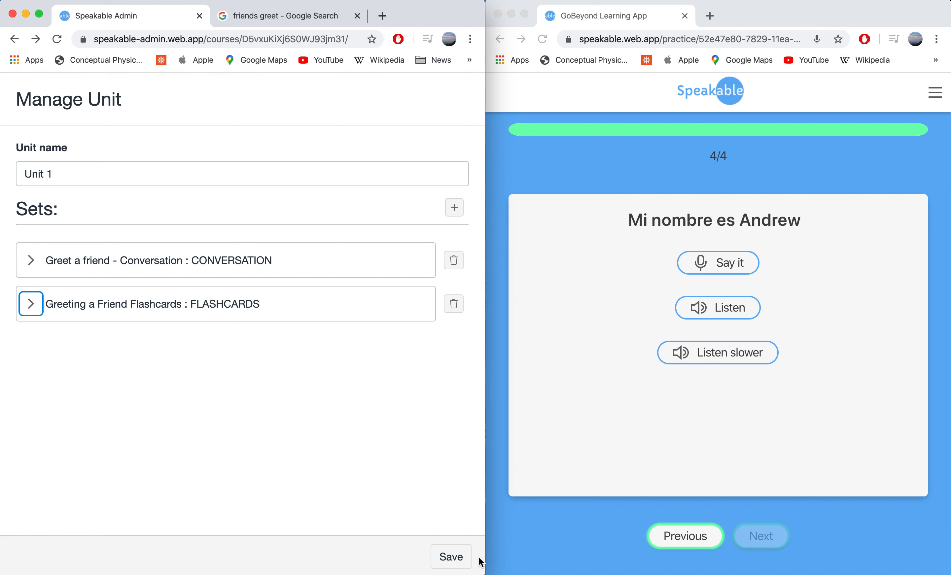
pyautogui.click(450, 557)
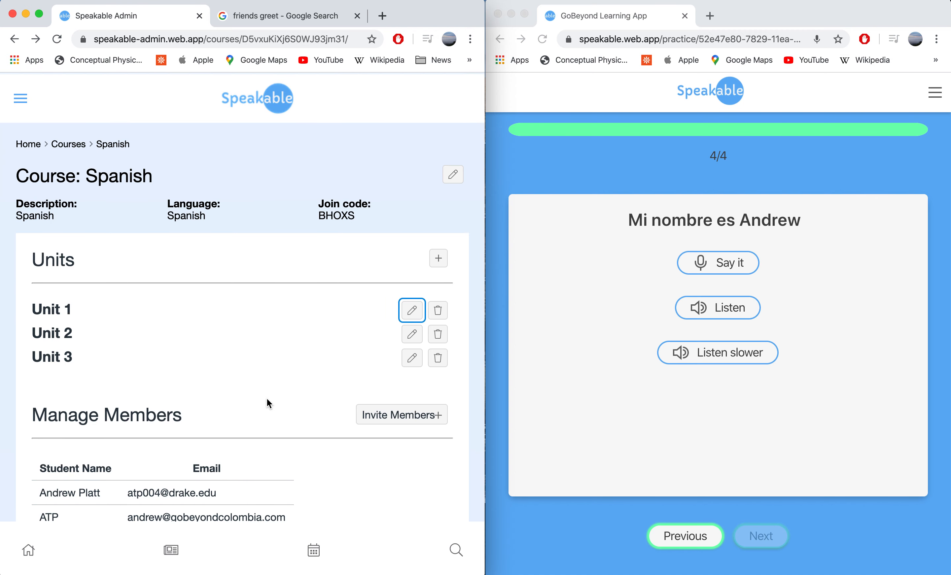
pyautogui.click(31, 144)
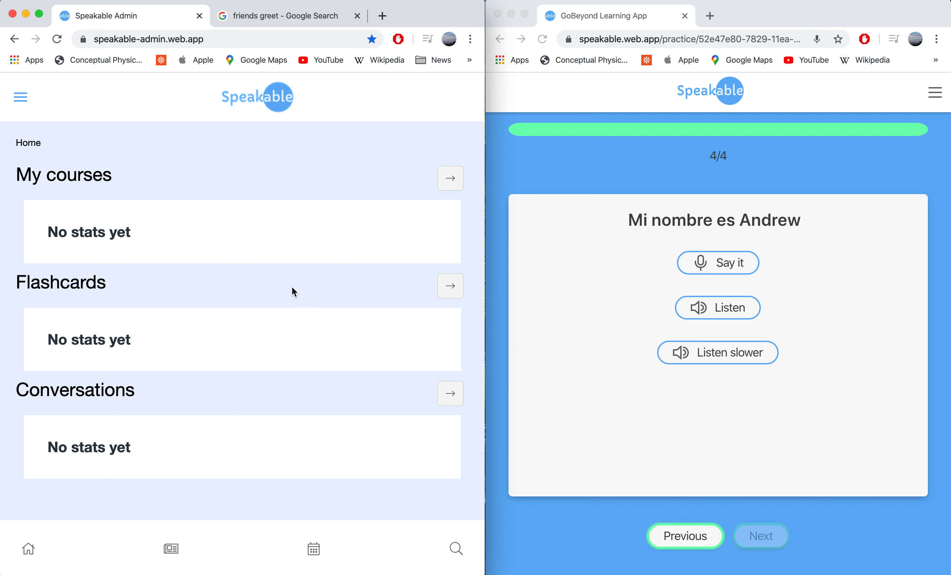
# Open the admin's flashcards library and look through the list of existing flashcards
pyautogui.click(453, 294)
pyautogui.scroll(-2, 336, 317)
pyautogui.scroll(1, 336, 318)
pyautogui.scroll(5, 336, 317)
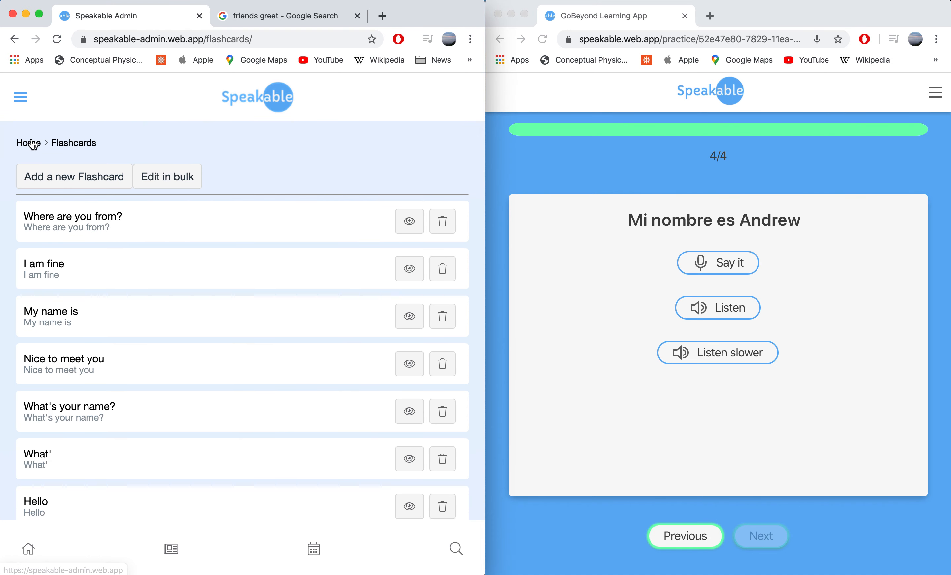
# Open the greet conversation from the admin's conversations list and return the student app to its home page
pyautogui.click(28, 142)
pyautogui.click(449, 394)
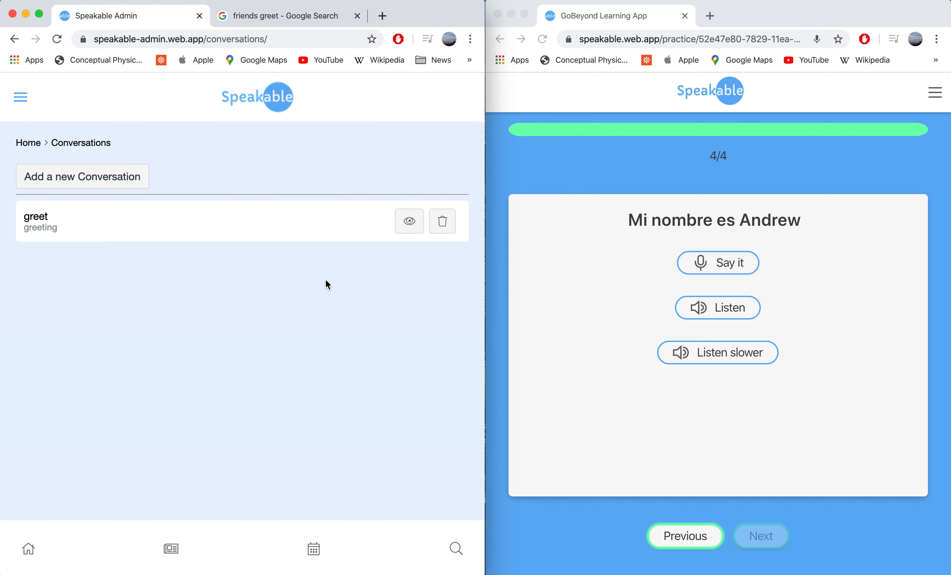
pyautogui.click(415, 227)
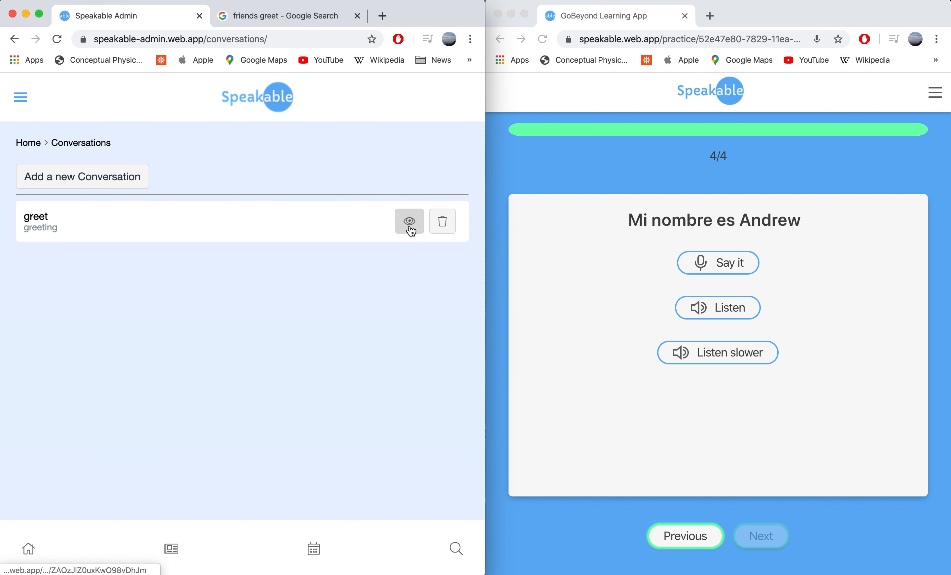
pyautogui.click(728, 81)
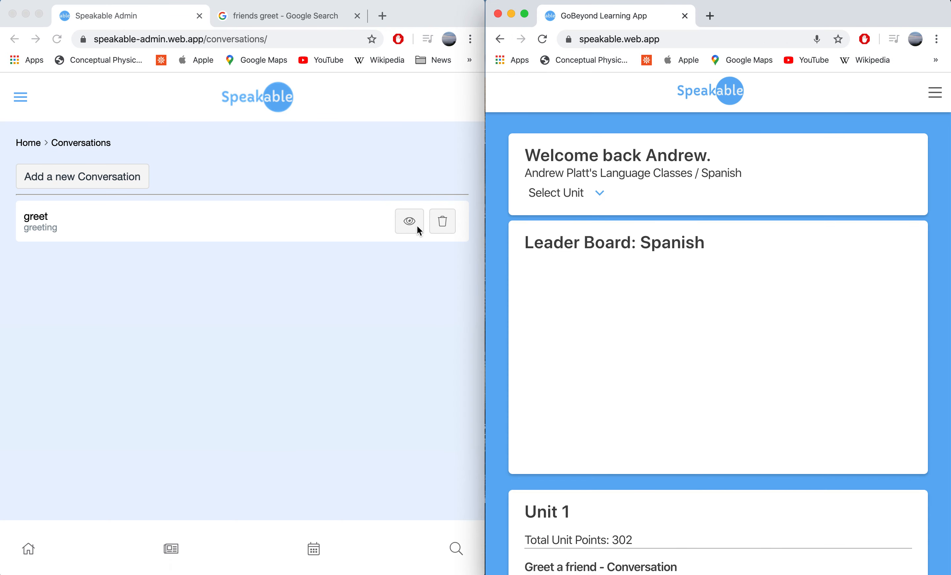
pyautogui.click(402, 225)
pyautogui.click(416, 218)
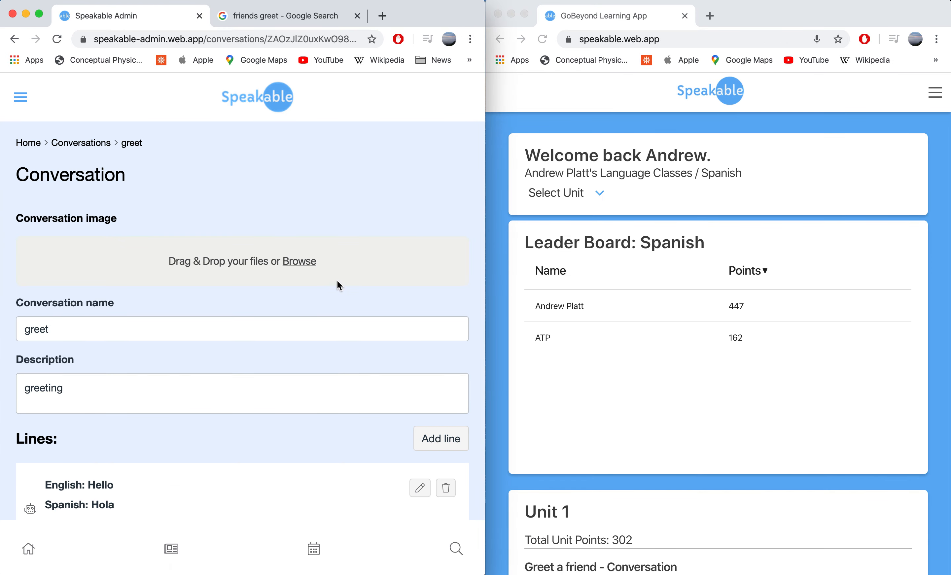
# Examine the greet conversation's name, description and first line with its English, Spanish and Italian texts
pyautogui.scroll(-3, 222, 266)
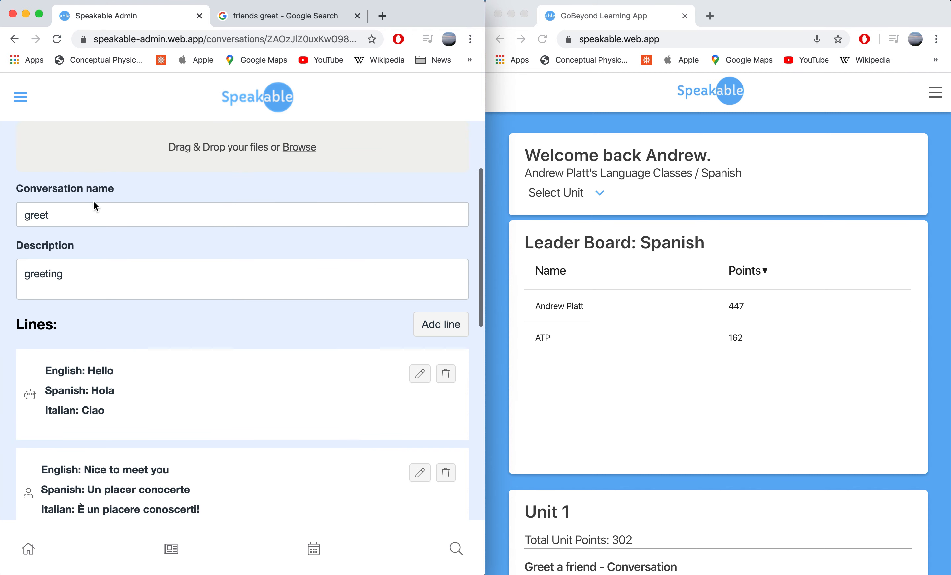
pyautogui.click(121, 276)
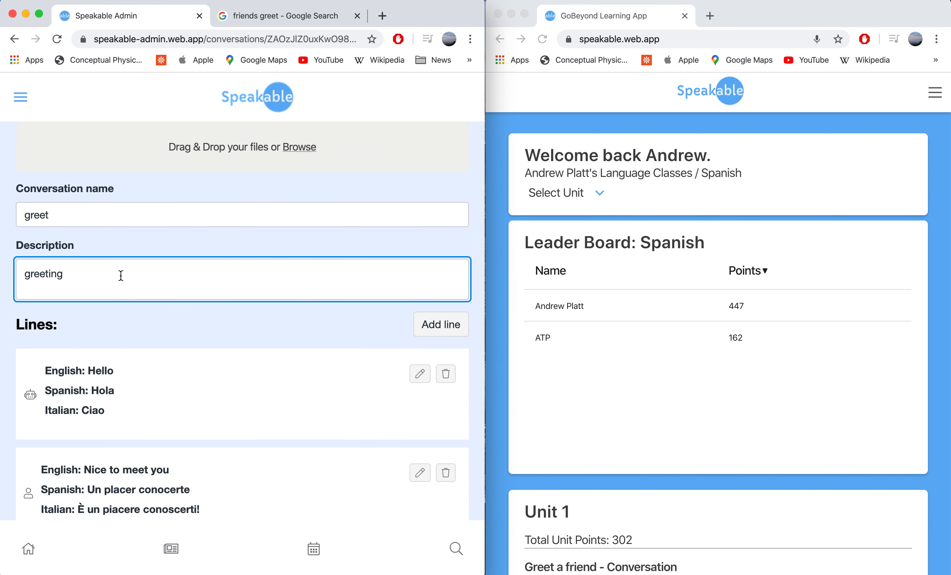
pyautogui.scroll(-3, 121, 276)
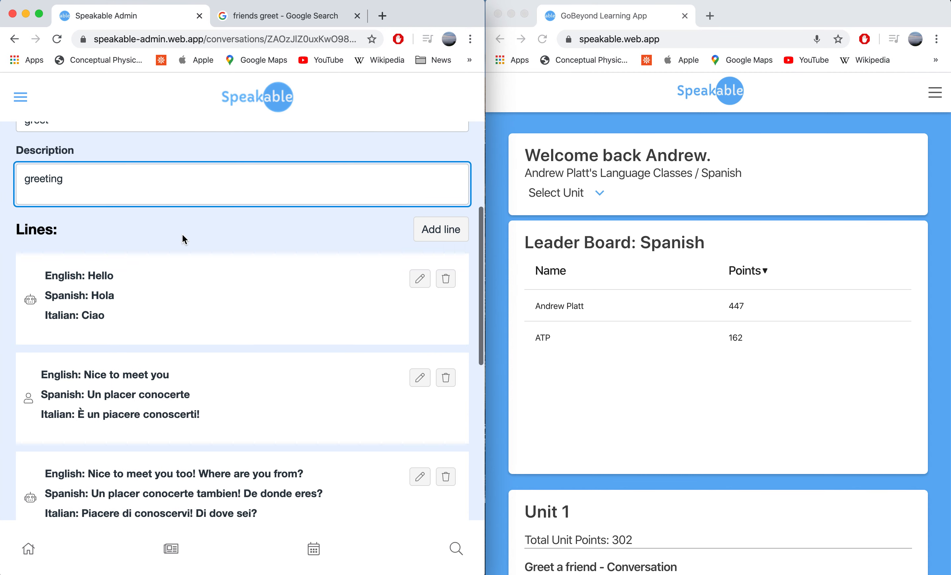
pyautogui.moveTo(137, 313); pyautogui.dragTo(50, 273)
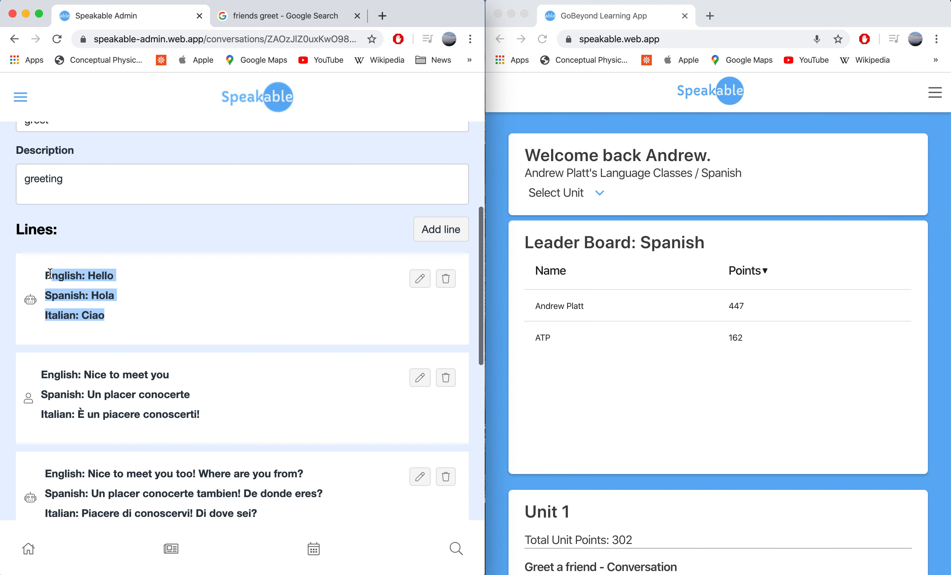
pyautogui.click(145, 312)
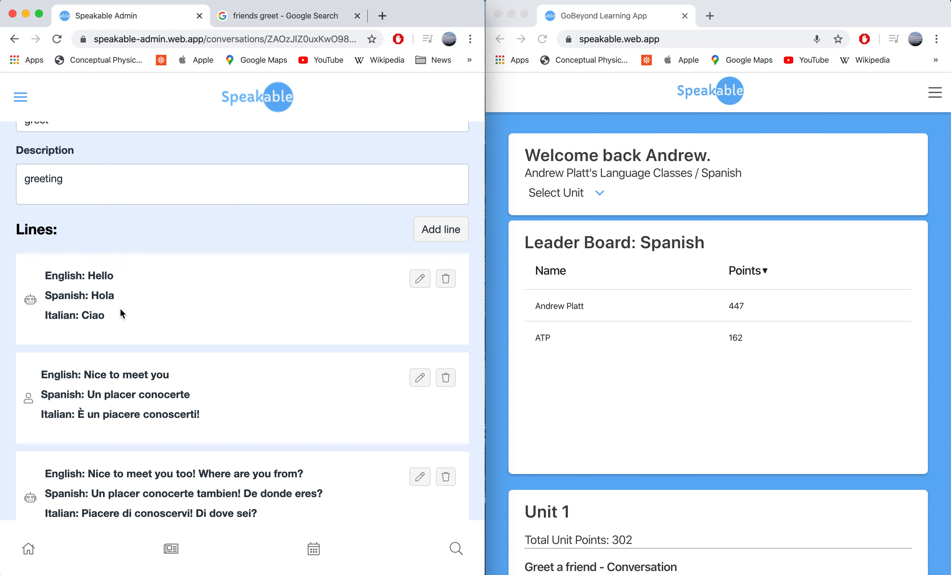
pyautogui.moveTo(121, 309); pyautogui.dragTo(69, 297)
pyautogui.click(145, 321)
# Examine the line types and language fields for a new conversation line, and close the form without adding one
pyautogui.click(434, 229)
pyautogui.click(164, 245)
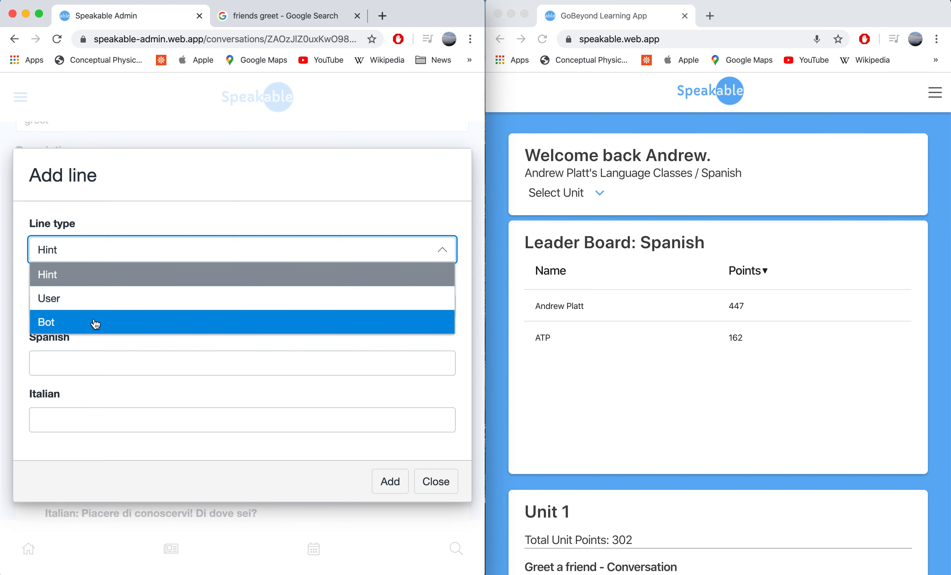
pyautogui.click(121, 306)
pyautogui.click(220, 424)
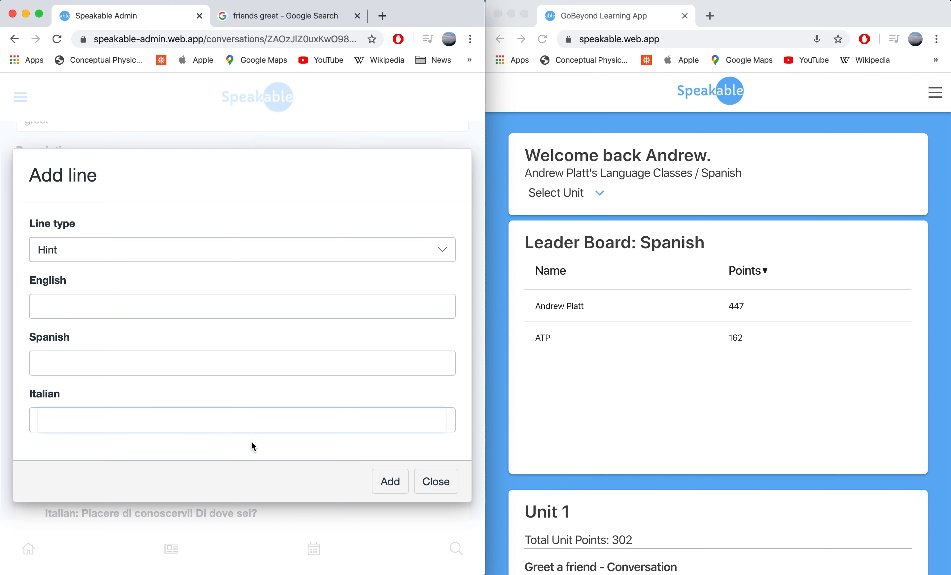
pyautogui.click(435, 484)
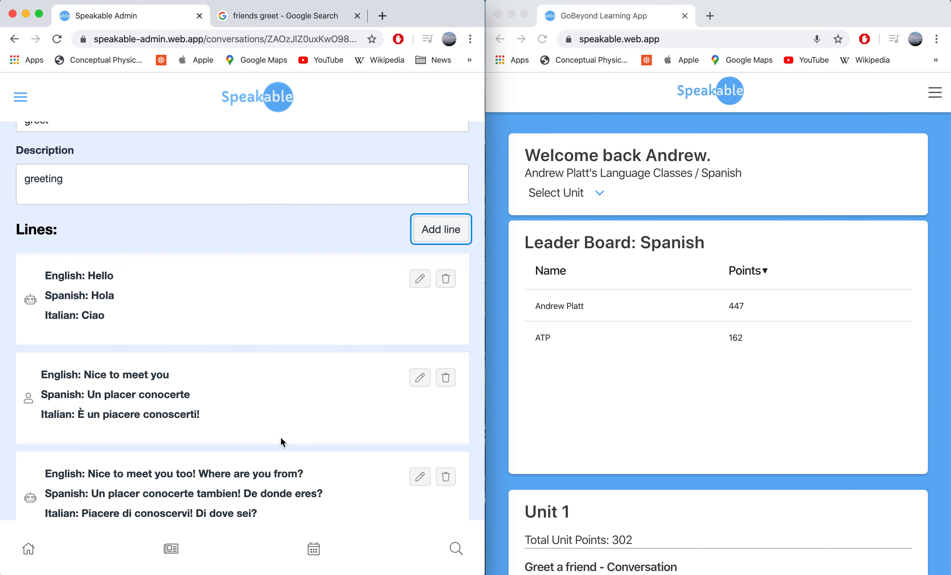
# Open Unit 1's Greet a friend - Conversation in the student app and speak the reply "Un placer conocerte"
pyautogui.scroll(-3, 270, 407)
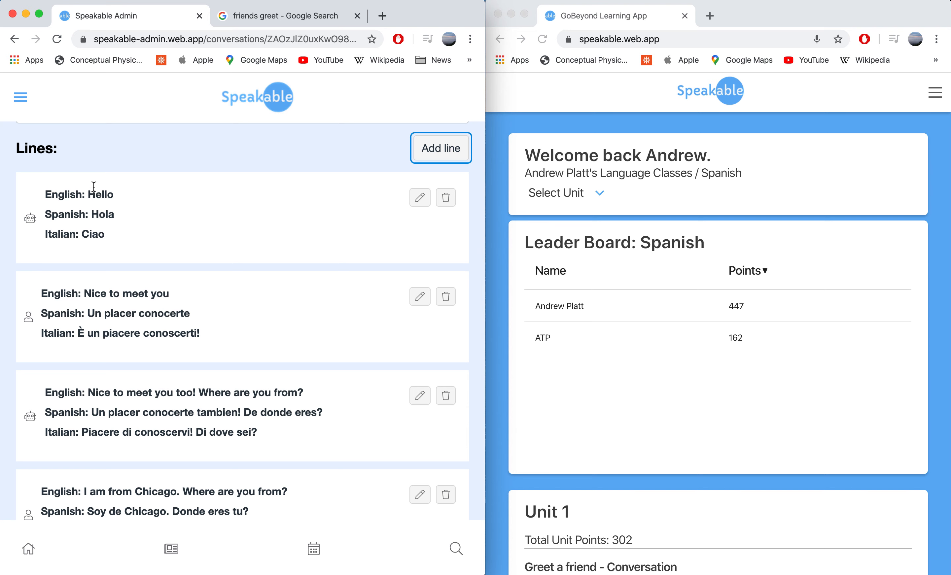
pyautogui.scroll(-5, 598, 406)
pyautogui.click(557, 535)
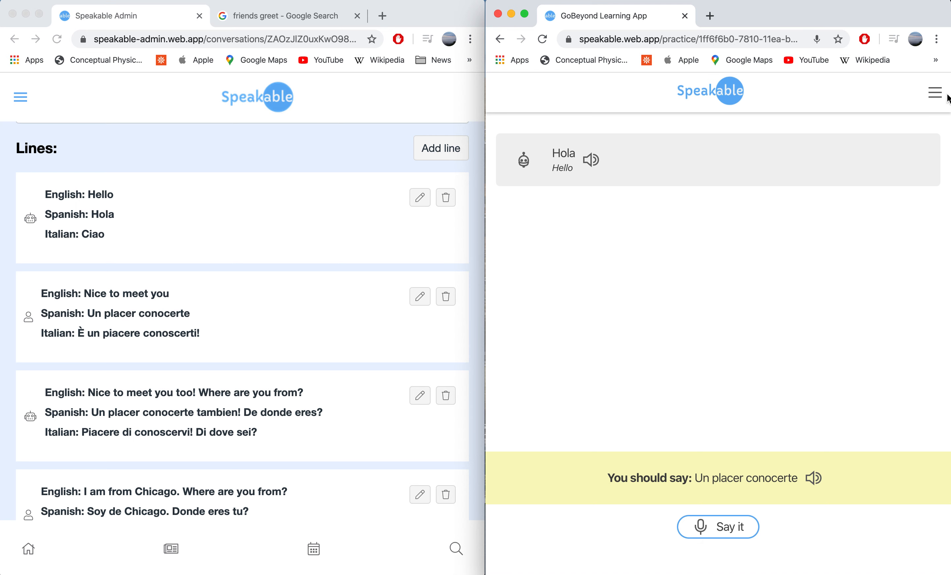
pyautogui.click(936, 95)
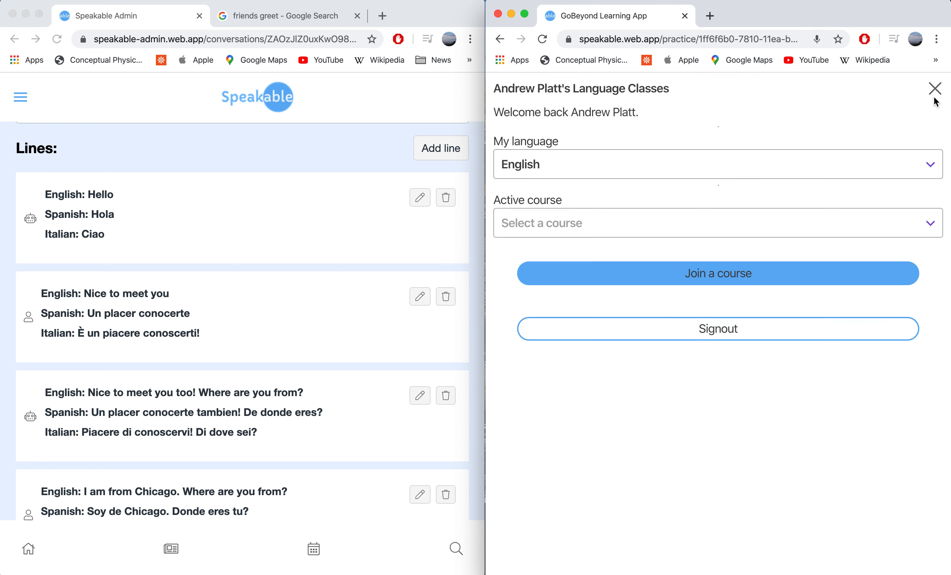
pyautogui.click(935, 90)
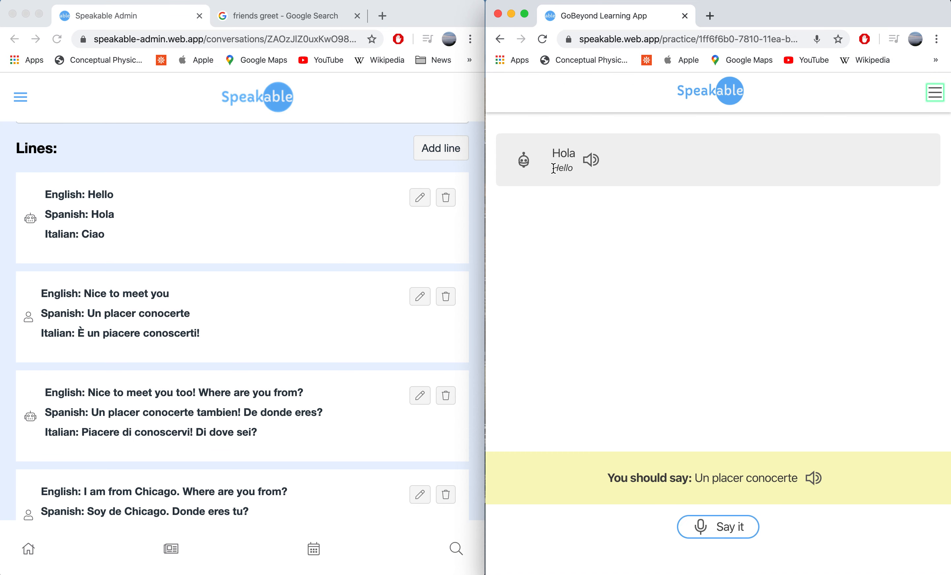
pyautogui.click(333, 312)
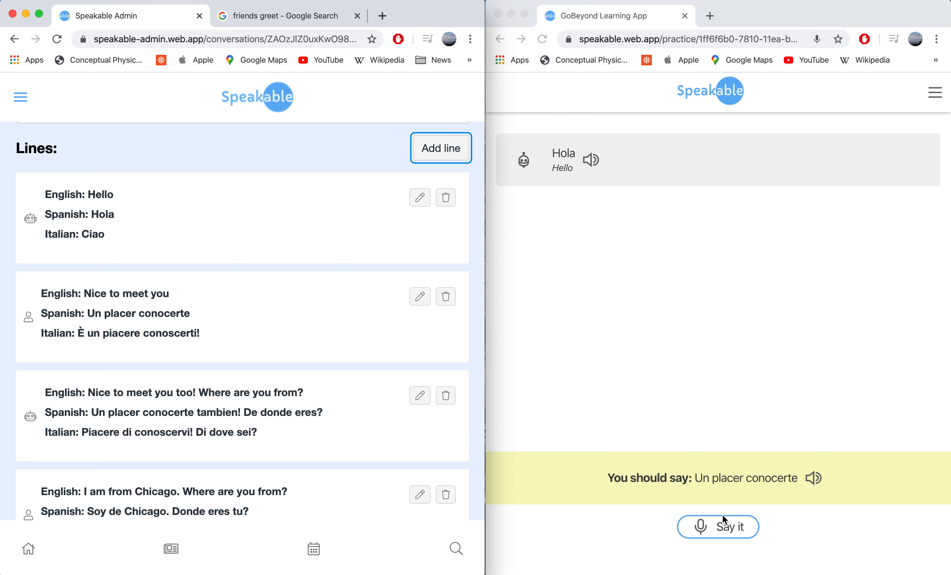
pyautogui.click(722, 526)
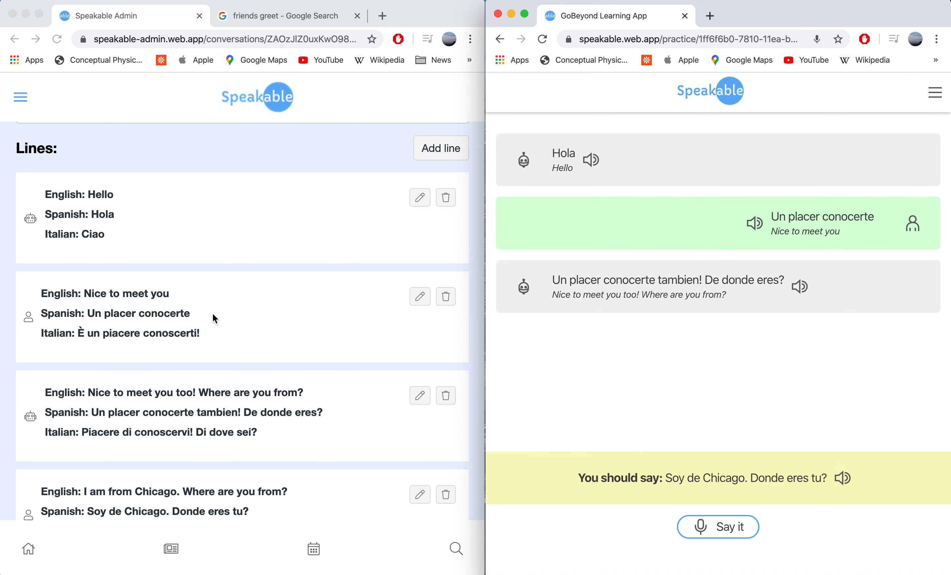
# Review the remaining lines of the greet conversation in the admin through the closing hint, and leave without updating
pyautogui.scroll(-3, 189, 359)
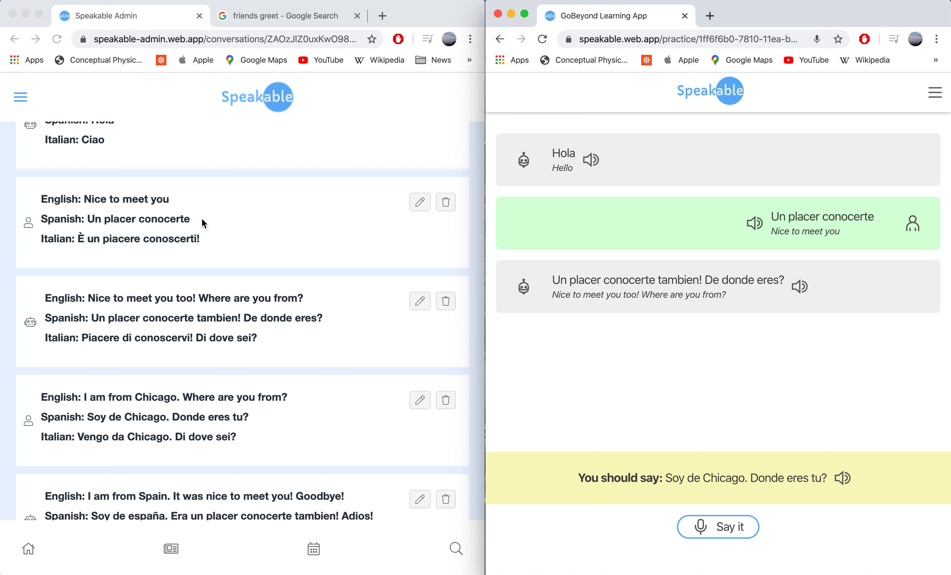
pyautogui.click(191, 222)
pyautogui.scroll(-3, 75, 221)
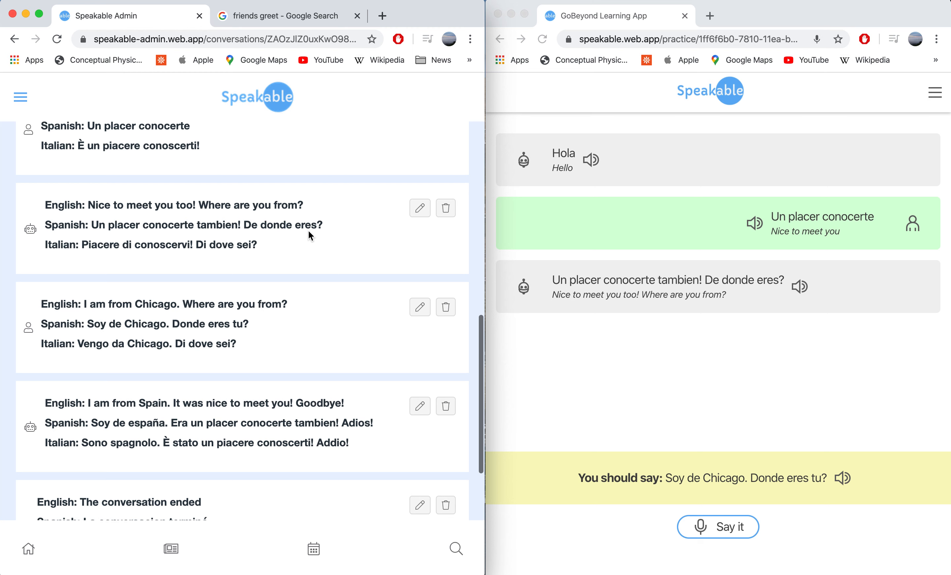
pyautogui.scroll(-2, 112, 327)
pyautogui.scroll(-3, 112, 327)
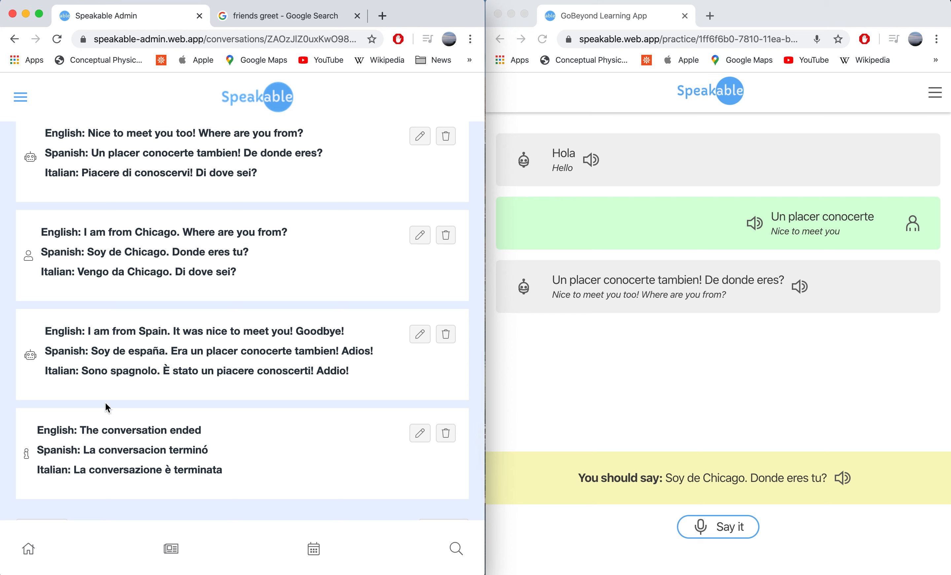
pyautogui.scroll(-2, 121, 456)
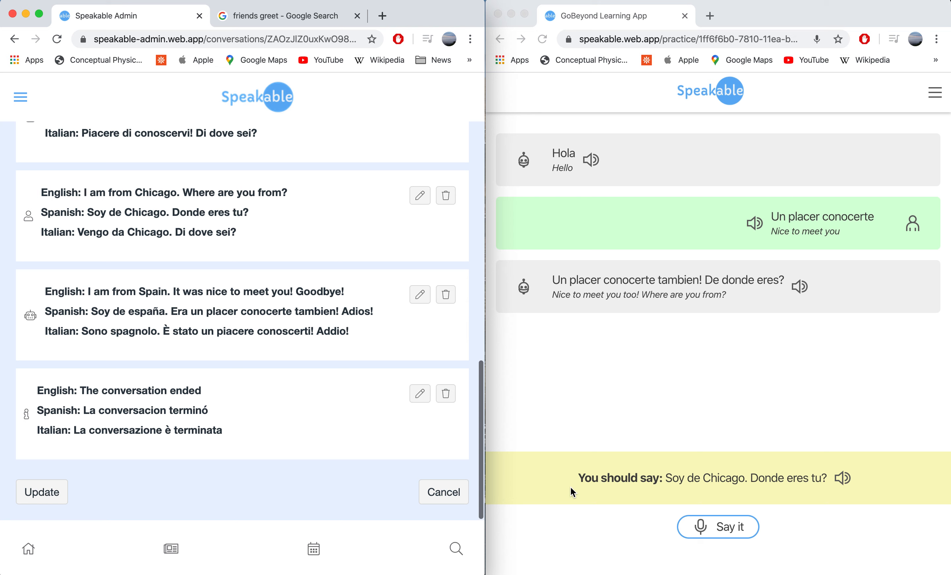
pyautogui.click(441, 492)
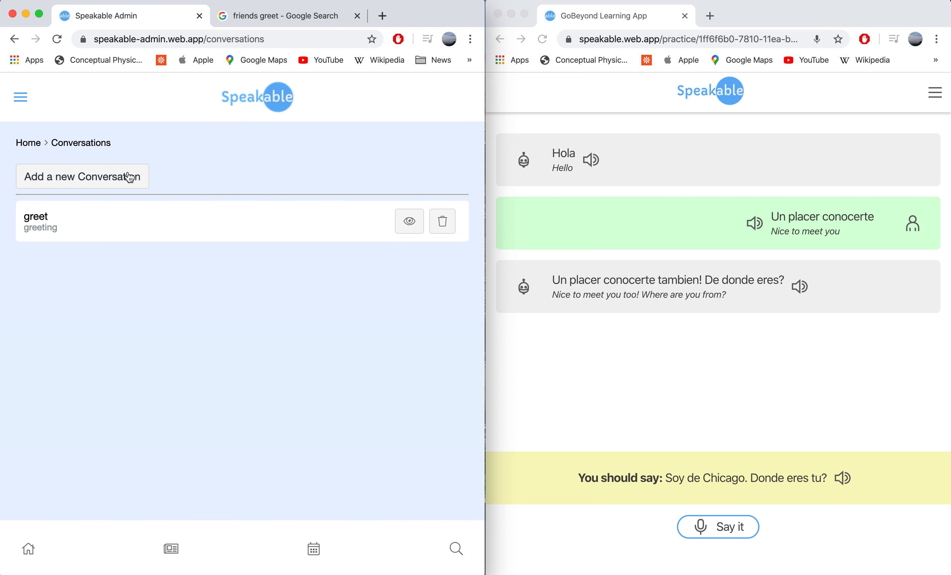
# Return to the admin home page and open the Italian Class course from the courses list
pyautogui.click(24, 141)
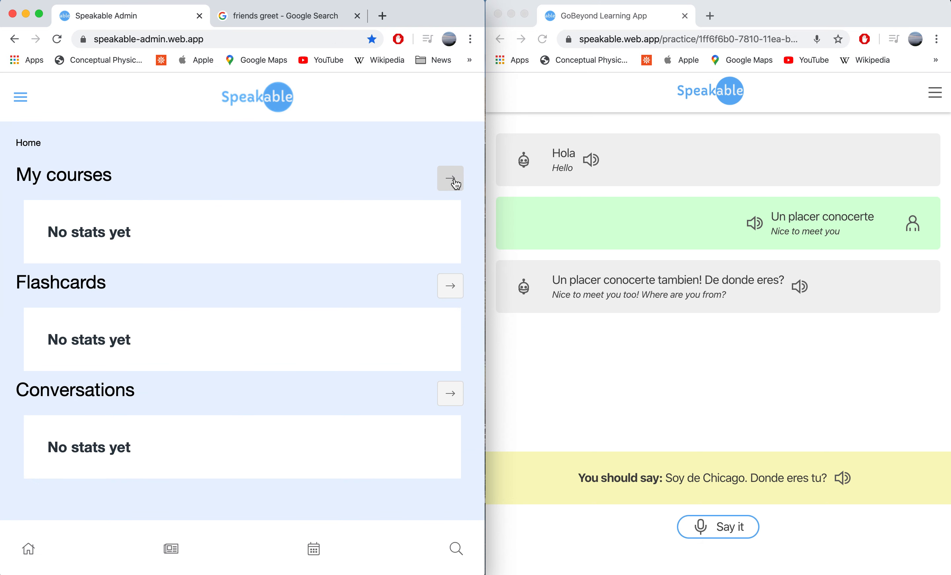
pyautogui.click(450, 178)
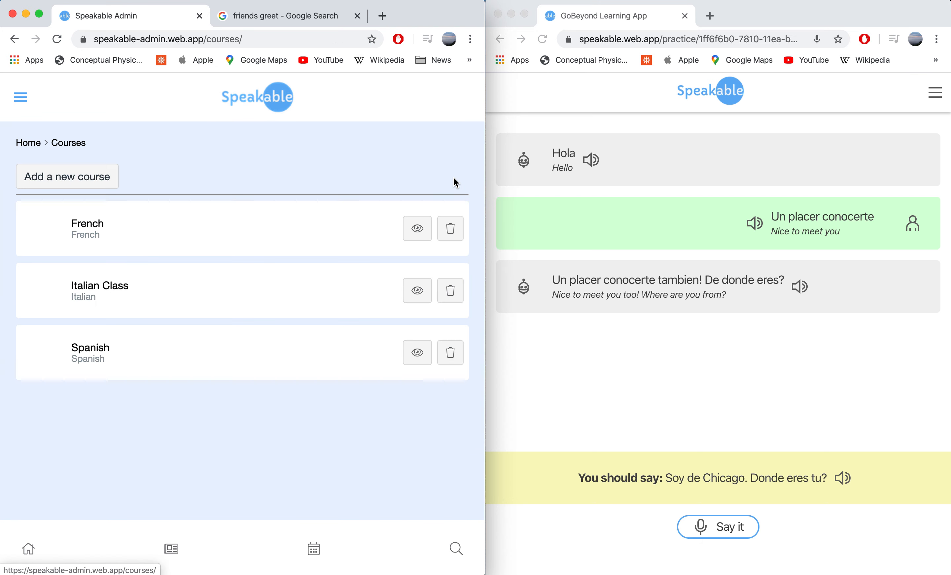
pyautogui.click(421, 301)
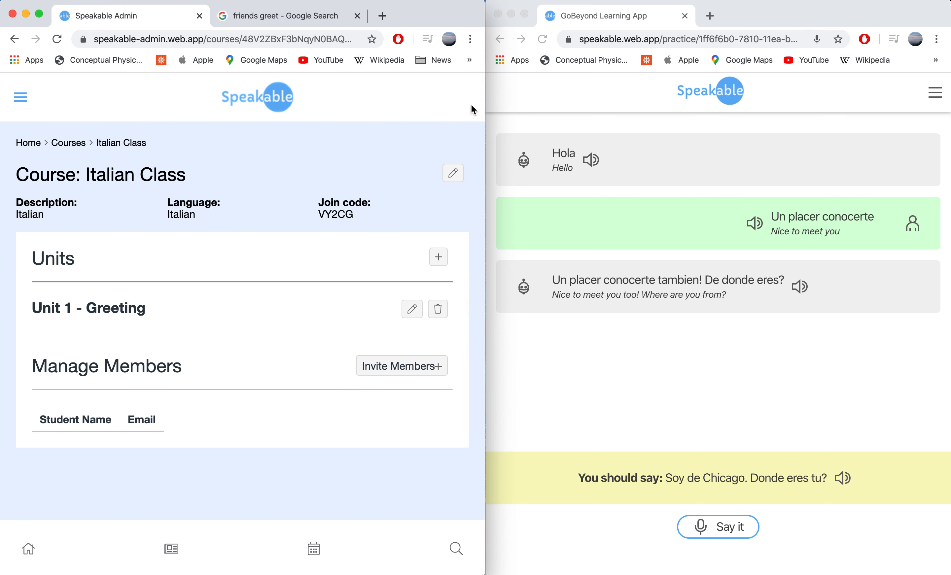
# Open the course code prompt for joining a course in the student app and cancel it
pyautogui.click(947, 89)
pyautogui.click(935, 93)
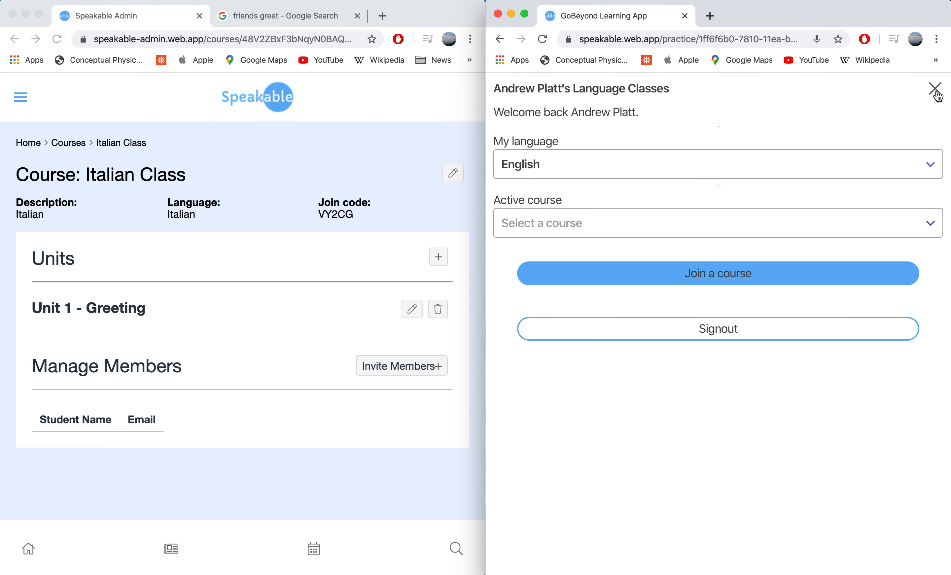
pyautogui.click(717, 280)
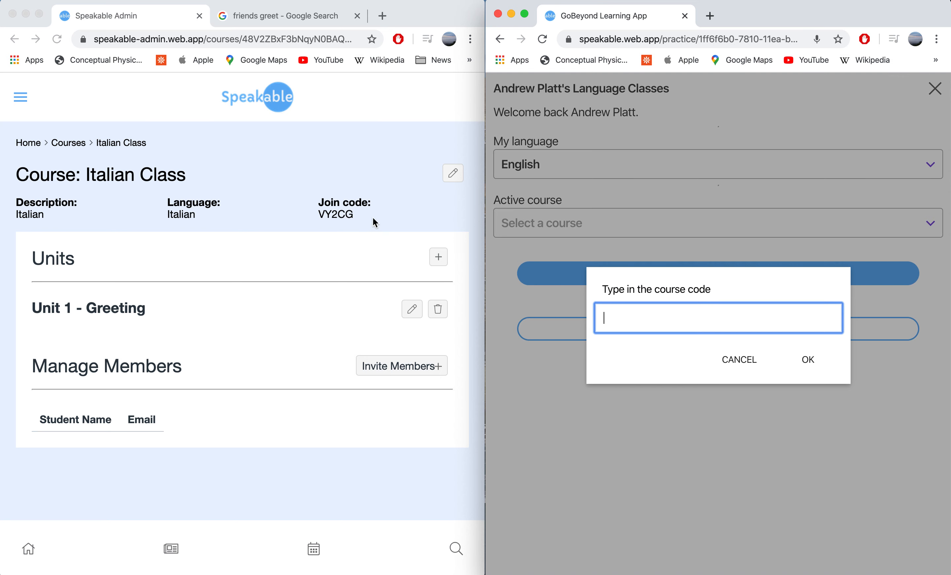
pyautogui.click(750, 361)
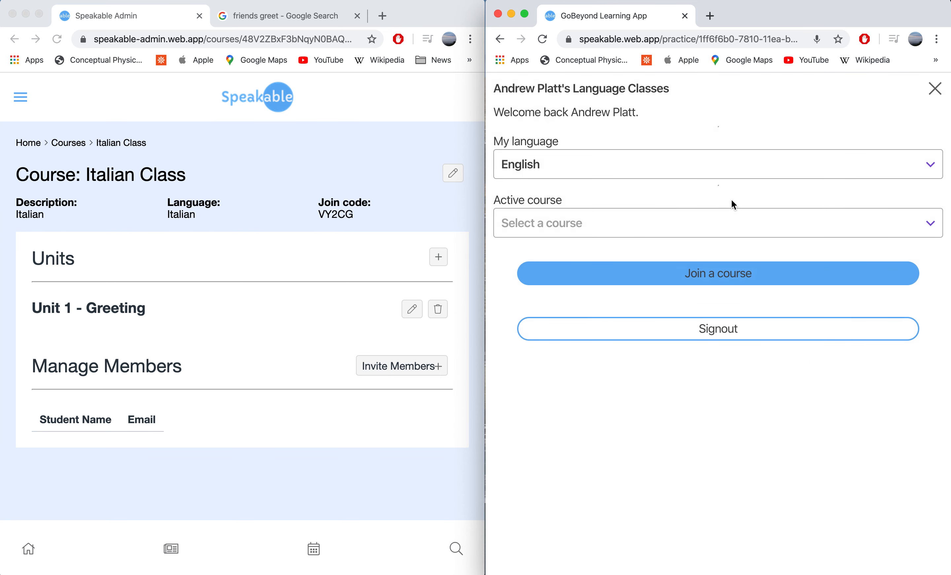
# Set the active course to Italian in the student app
pyautogui.click(714, 233)
pyautogui.click(669, 258)
pyautogui.click(500, 39)
pyautogui.click(935, 92)
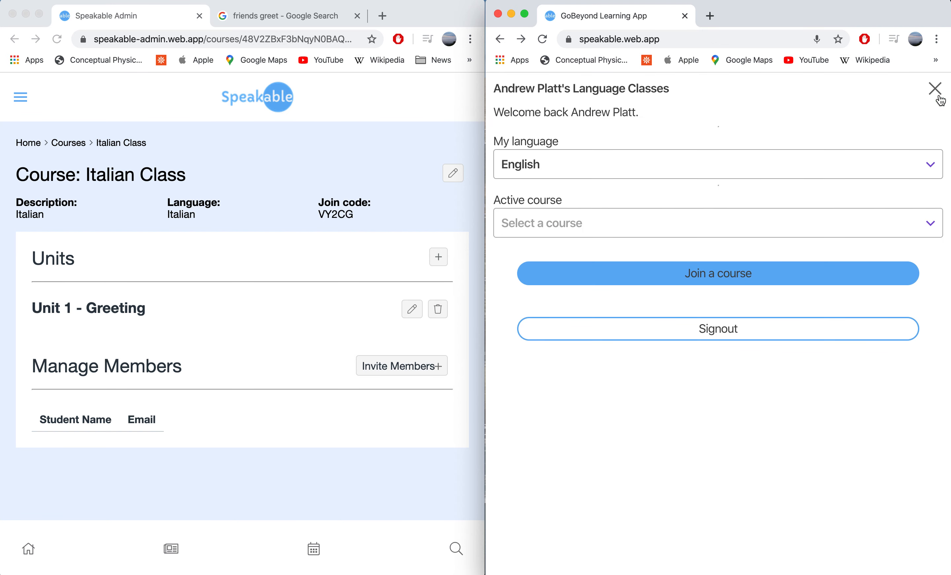
pyautogui.click(817, 219)
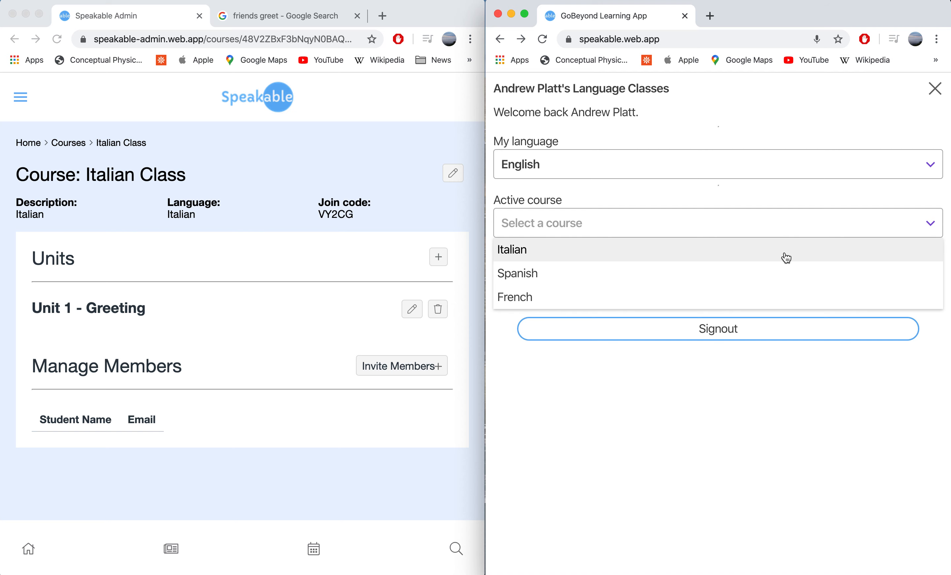
pyautogui.click(785, 250)
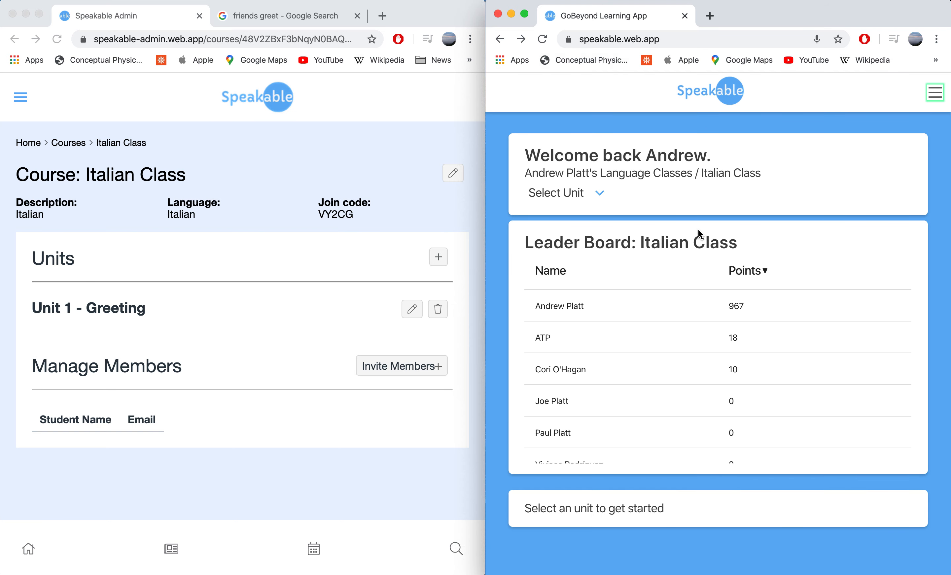
# Select Unit 1 - Greeting in the Italian course and open its Vocab flashcards in learn mode
pyautogui.click(579, 194)
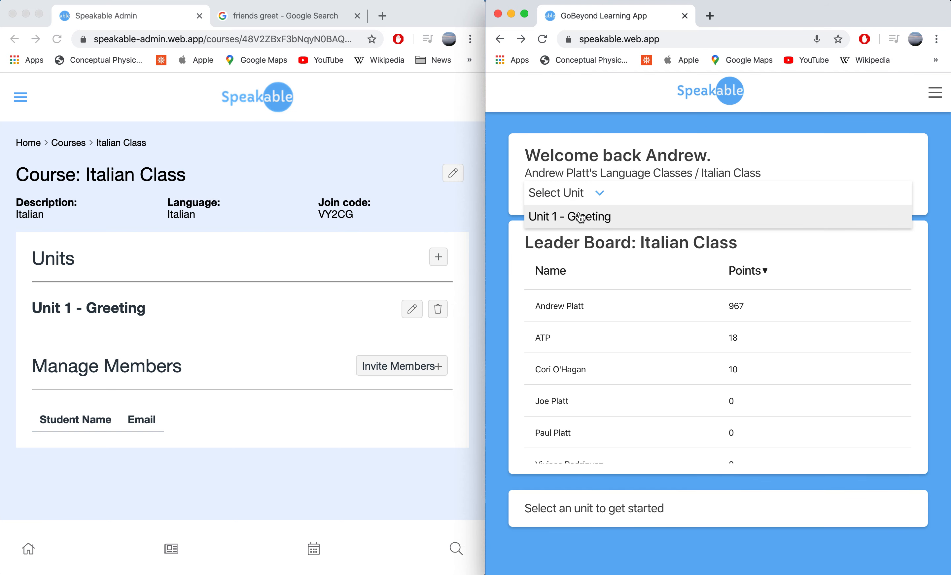
pyautogui.click(583, 214)
pyautogui.scroll(-5, 623, 402)
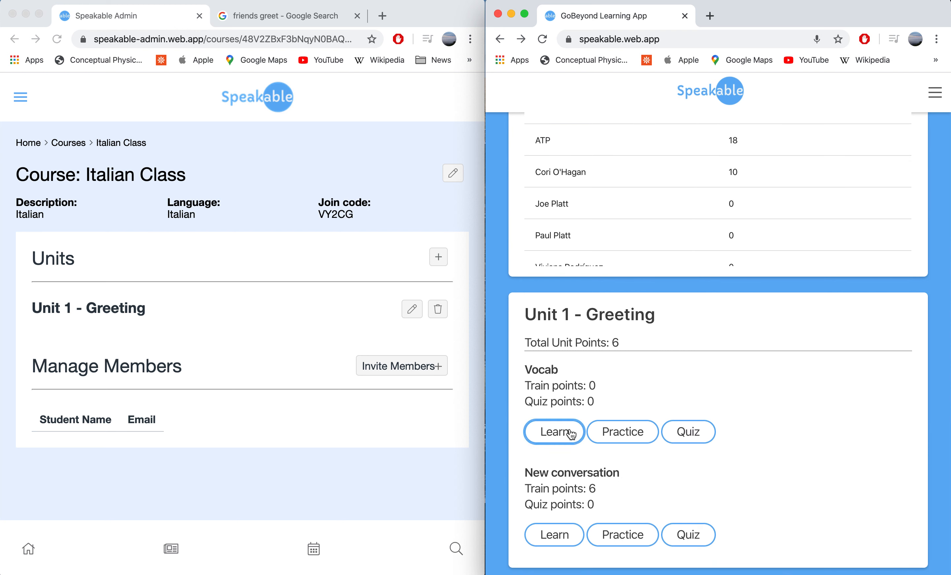
pyautogui.click(559, 431)
# Flip the Hello flashcard to its Italian side, play "Ciao" at normal and slower speed, and speak it
pyautogui.click(704, 223)
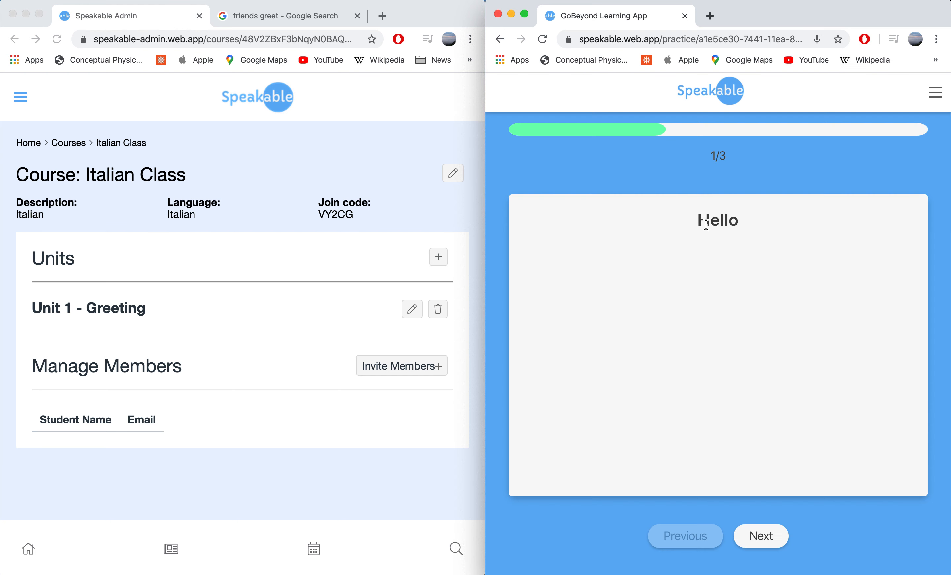
pyautogui.click(667, 305)
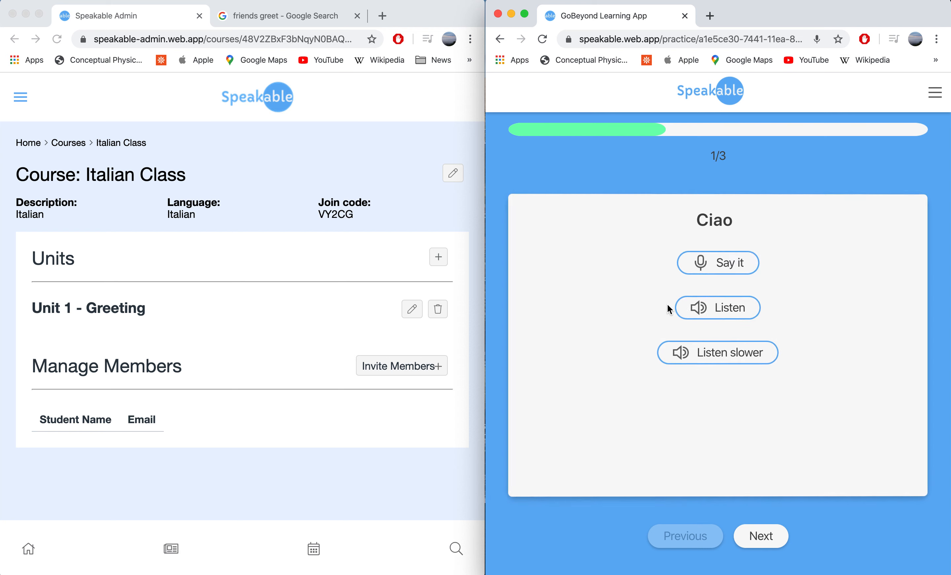
pyautogui.click(738, 306)
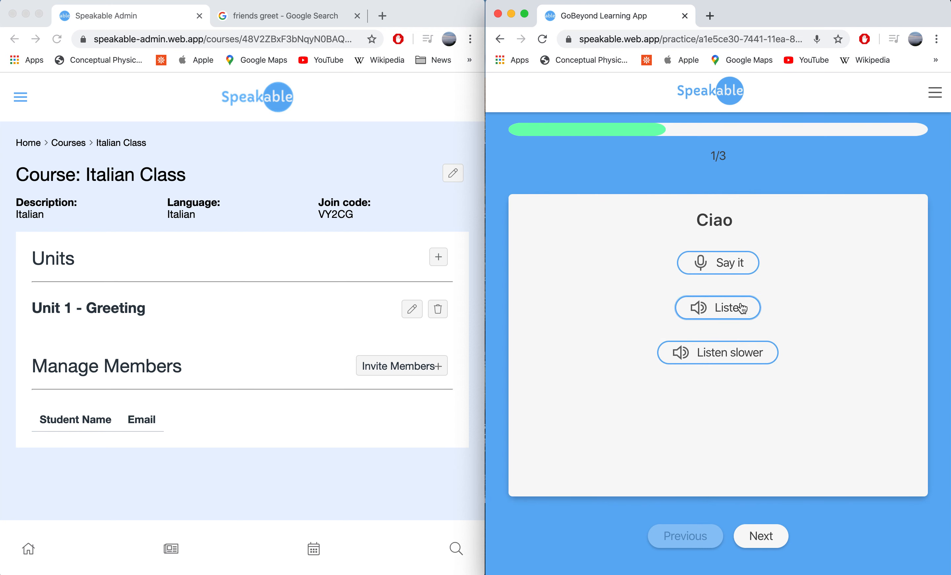
pyautogui.click(743, 264)
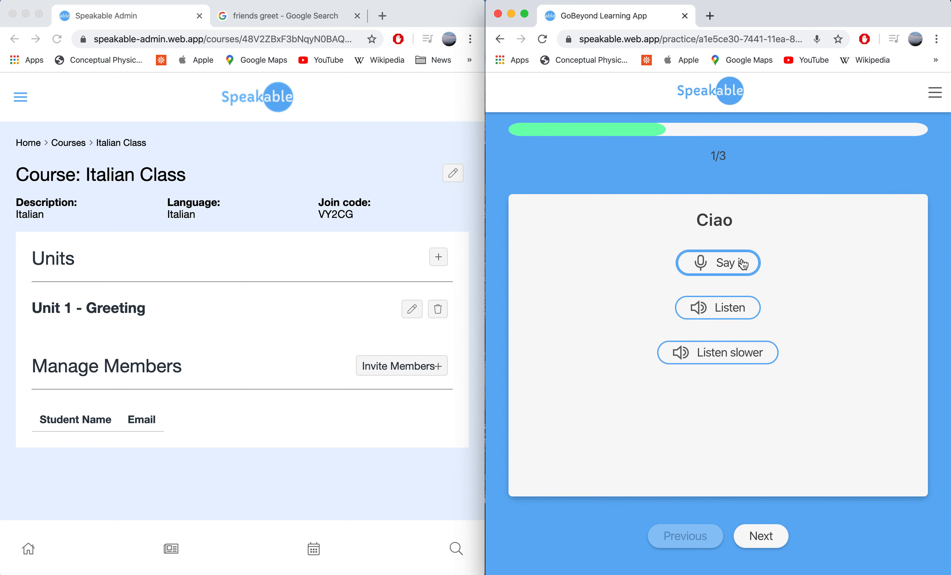
pyautogui.click(734, 345)
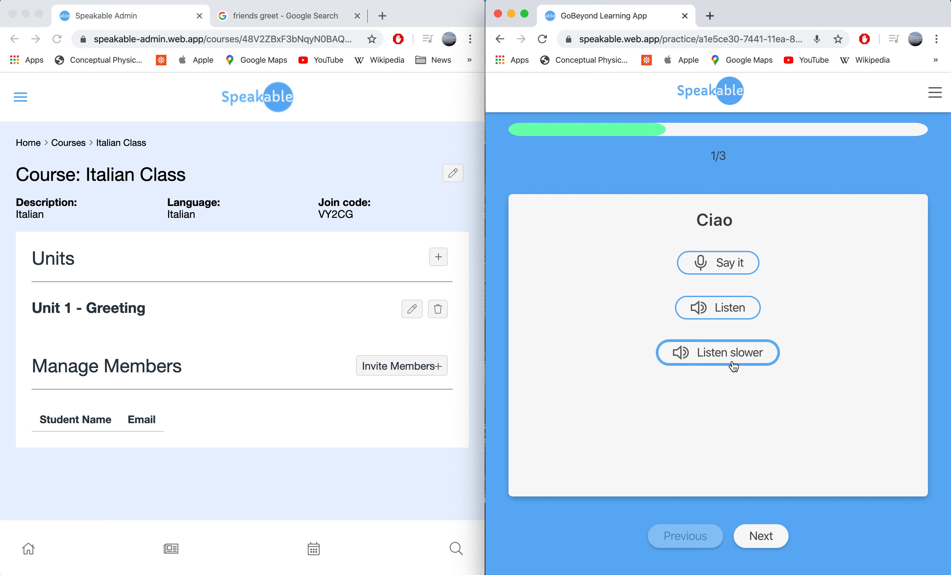
pyautogui.click(724, 266)
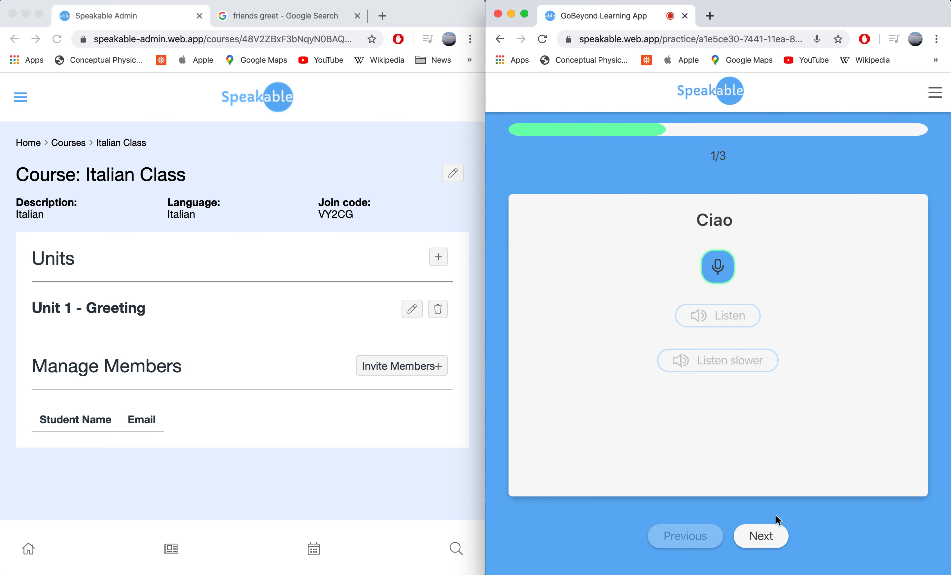
# Work through the remaining two vocab flashcards, speaking "Come stai?" and flipping the last card, and return to the student home page
pyautogui.click(759, 537)
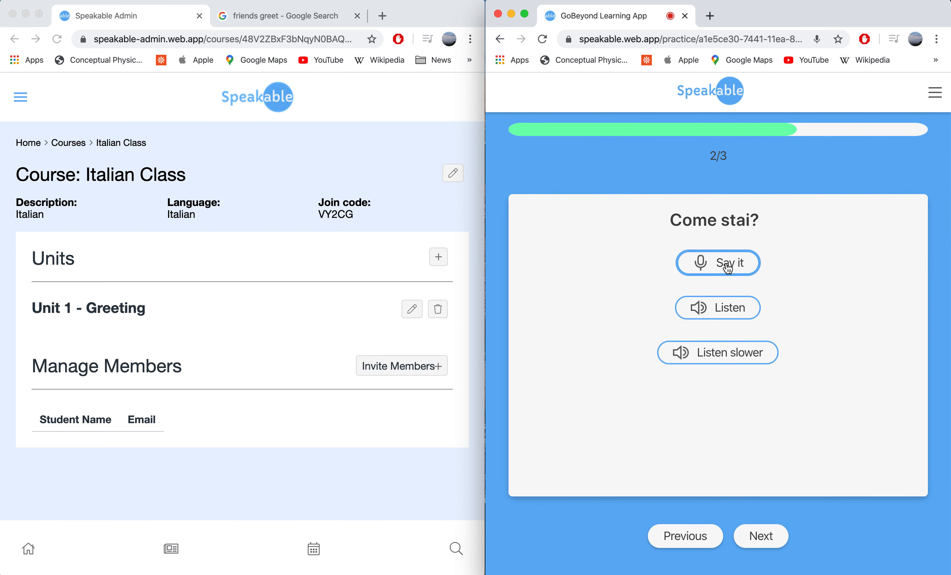
pyautogui.click(728, 269)
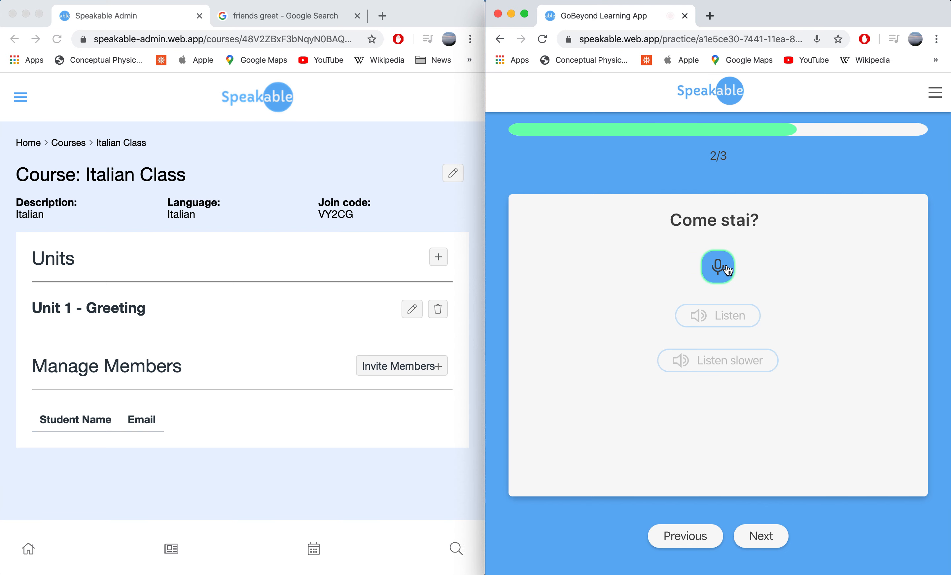
pyautogui.click(758, 535)
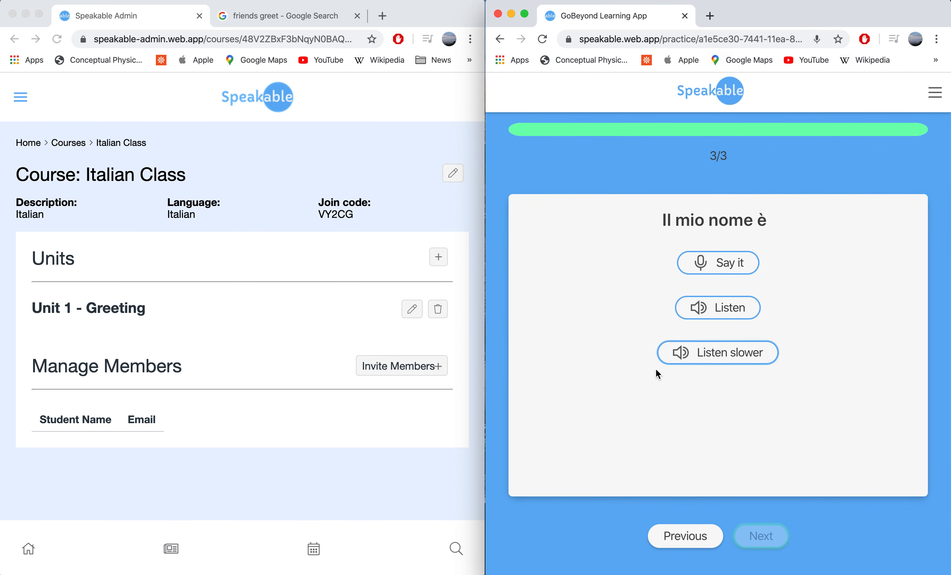
pyautogui.click(609, 347)
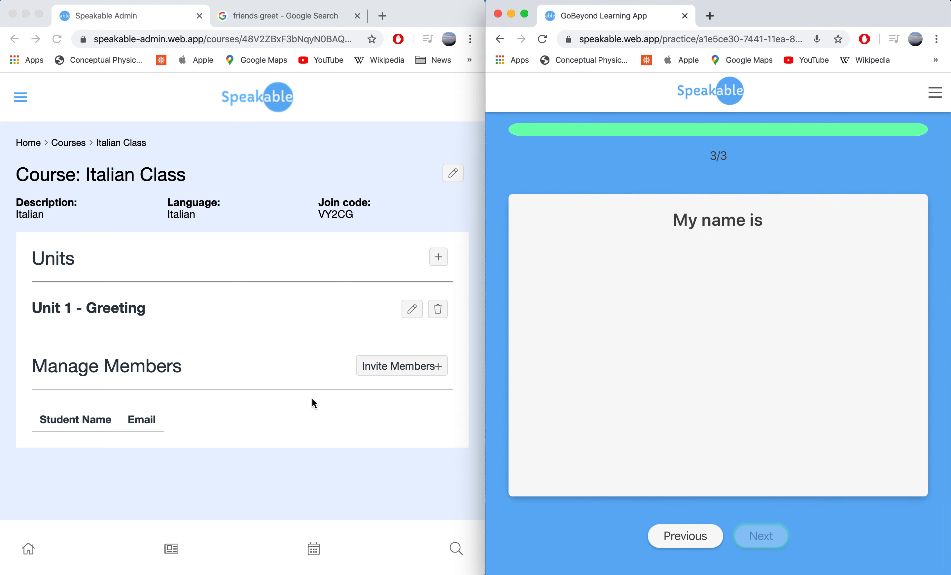
pyautogui.click(715, 94)
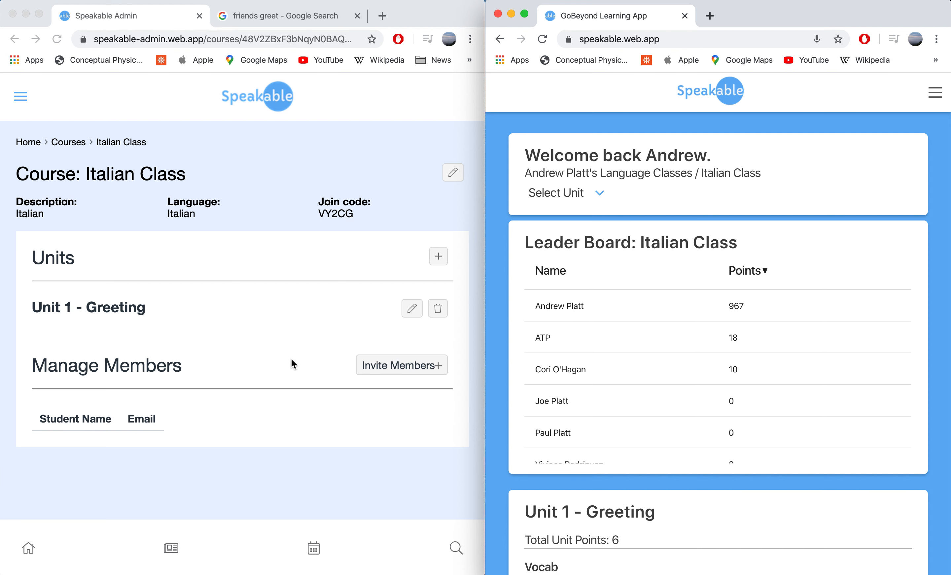
pyautogui.scroll(-2, 657, 400)
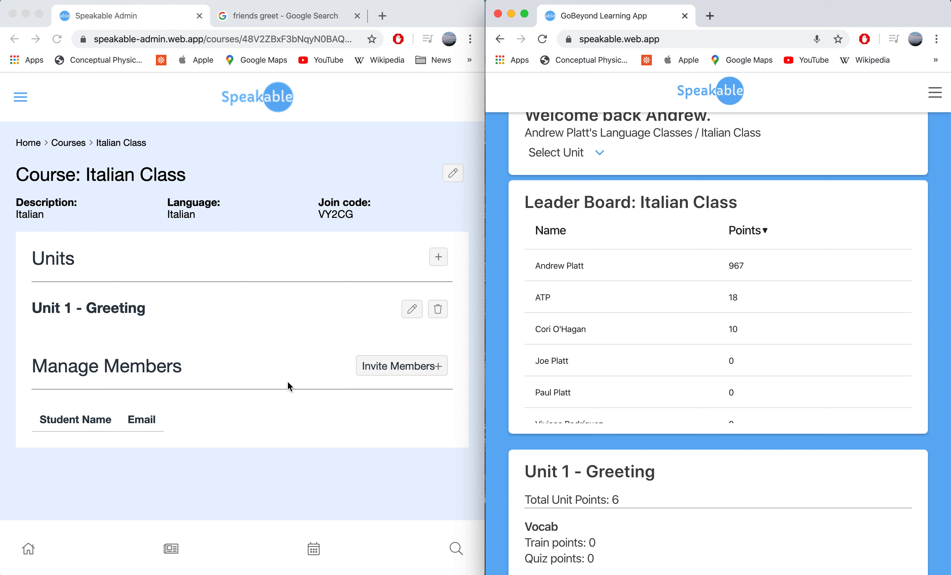
pyautogui.click(275, 314)
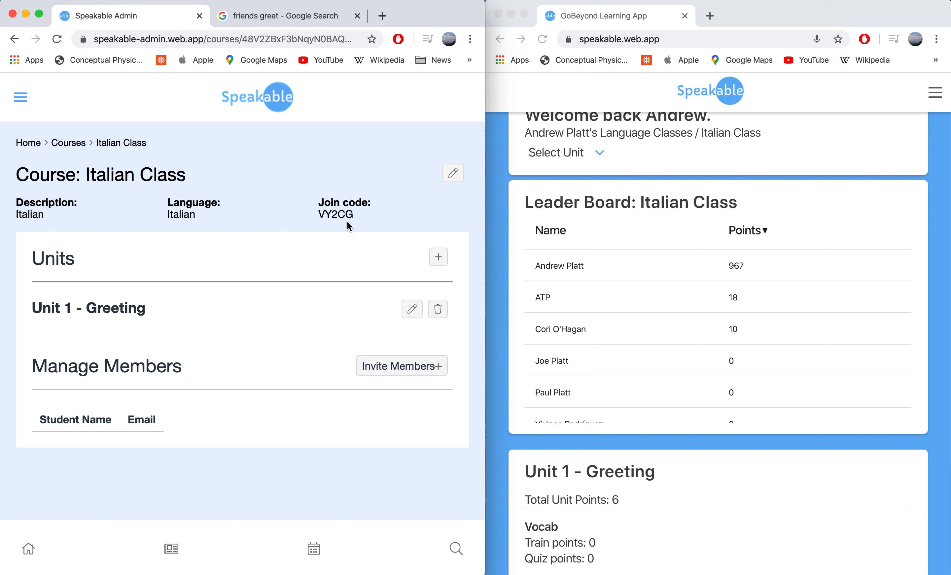
pyautogui.moveTo(604, 573)
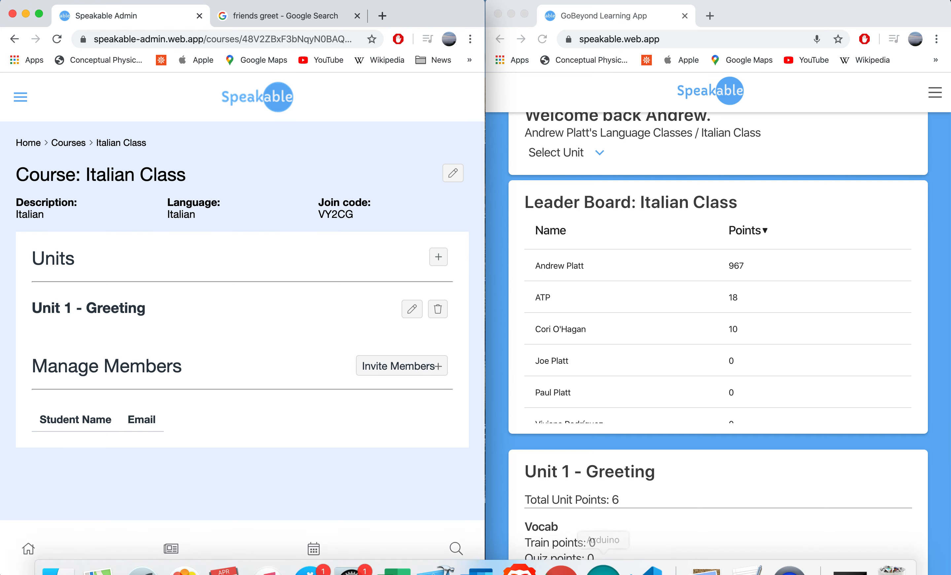
pyautogui.click(788, 558)
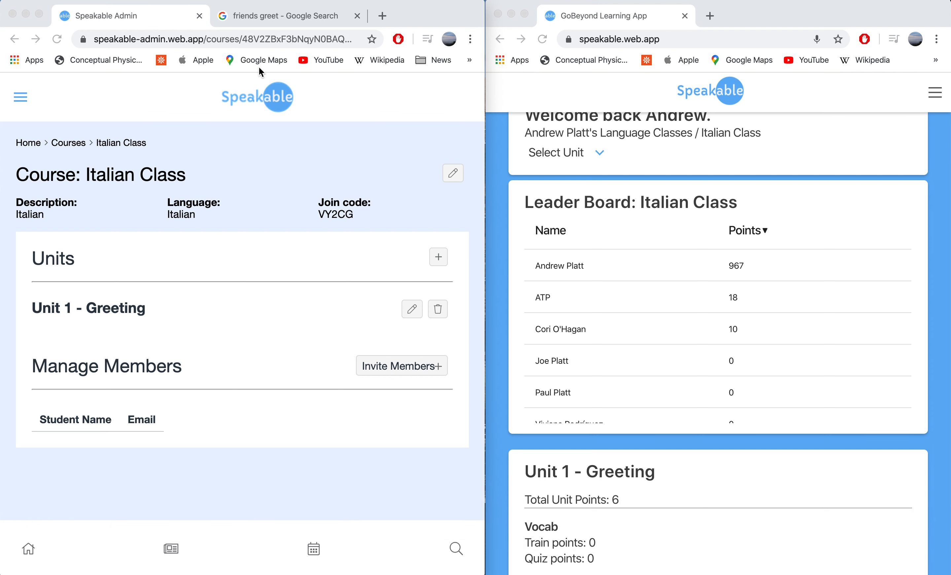
pyautogui.click(119, 1)
pyautogui.click(138, 33)
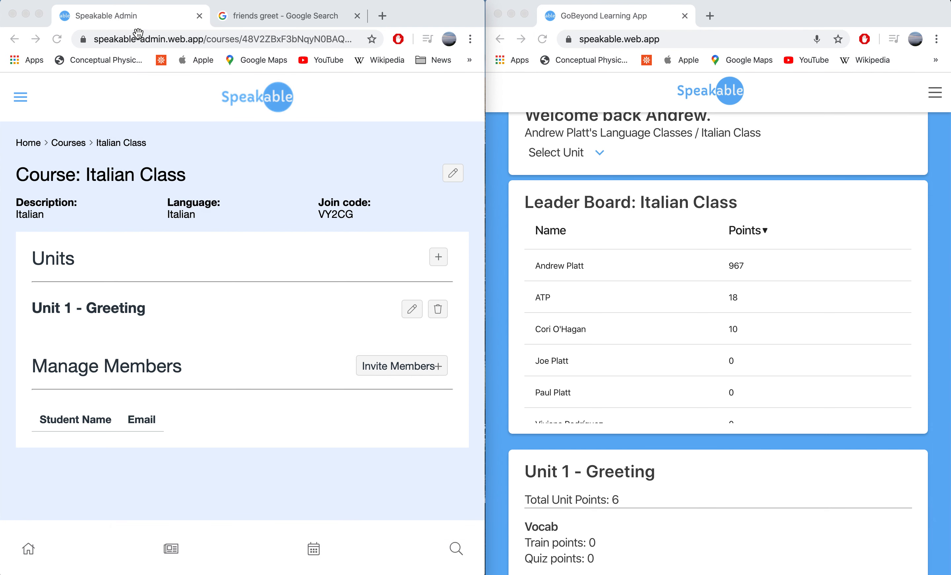